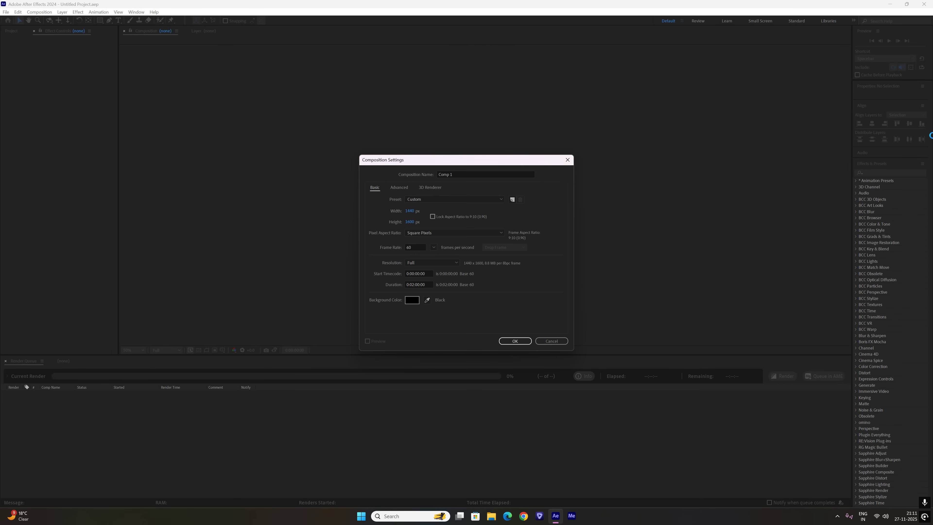
# - Create a 1440 x 1600 px composition at 60 fps, import 1127 (2).mp4 and place it in the composition
pyautogui.click(516, 340)
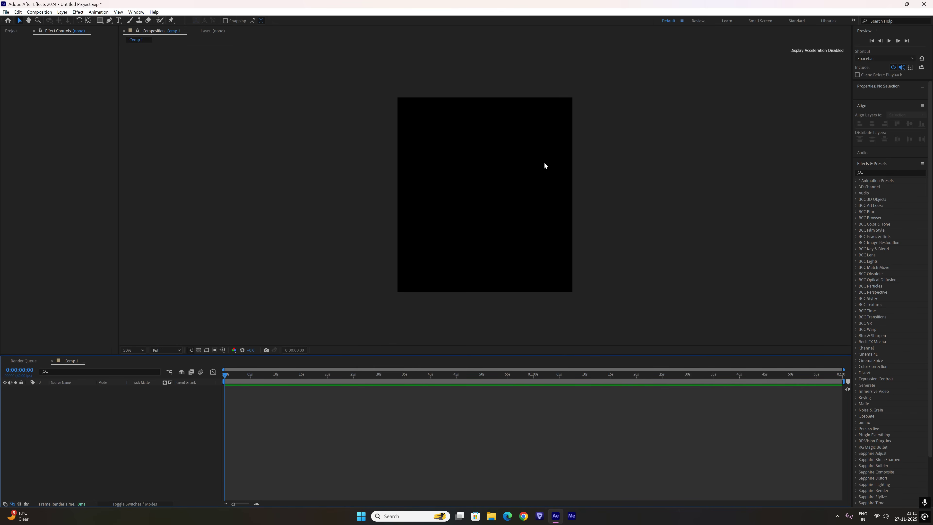
pyautogui.hotkey('ctrl', 'i')
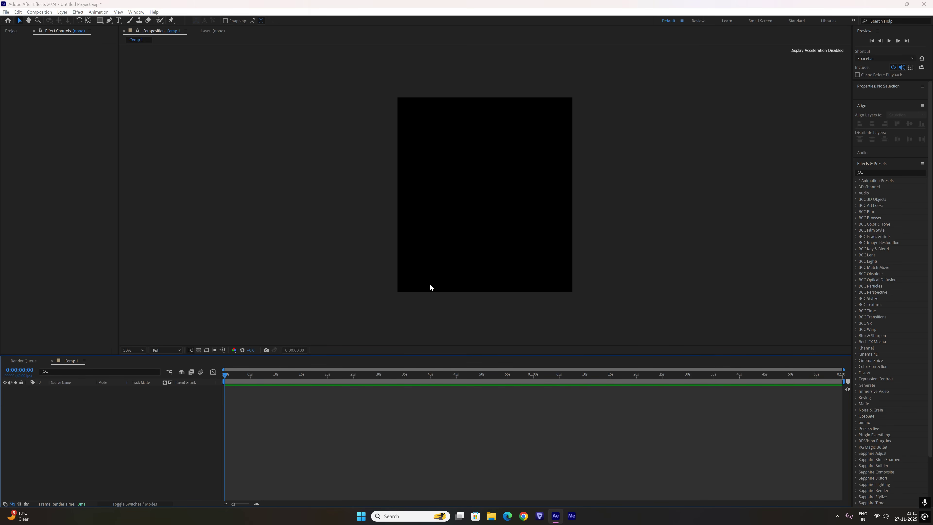
pyautogui.doubleClick(147, 84)
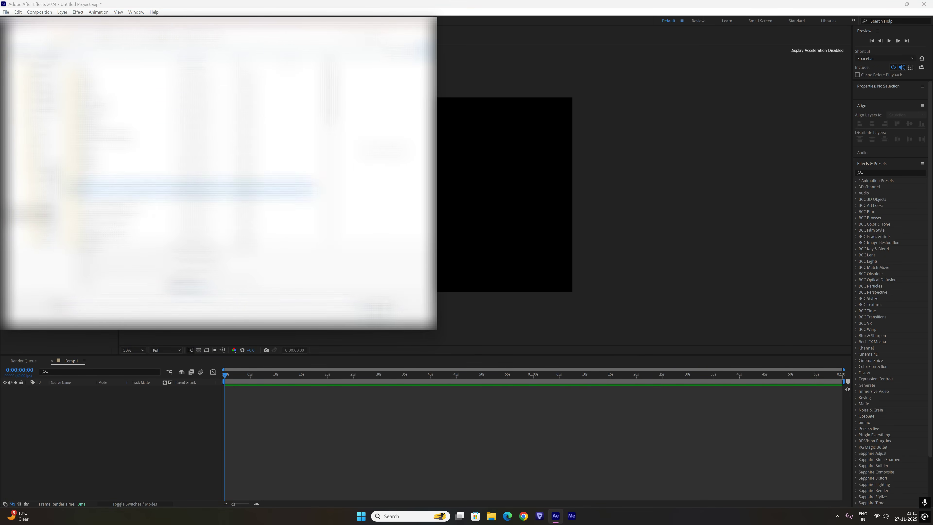
pyautogui.doubleClick(147, 188)
pyautogui.doubleClick(217, 210)
pyautogui.moveTo(29, 57); pyautogui.dragTo(291, 314)
# - Scale the 1127 (2).mp4 layer to 75% of its source size
pyautogui.rightClick(490, 244)
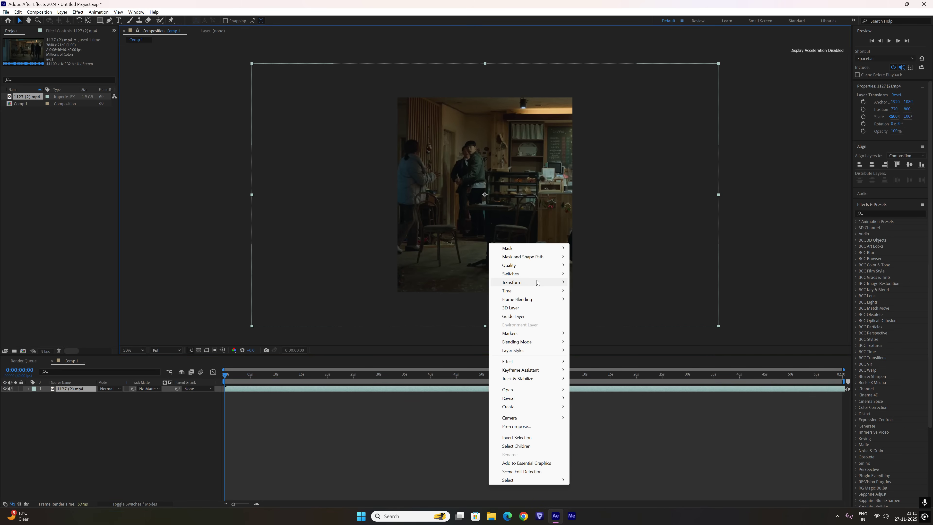
pyautogui.moveTo(544, 281)
pyautogui.click(606, 312)
pyautogui.write('75')
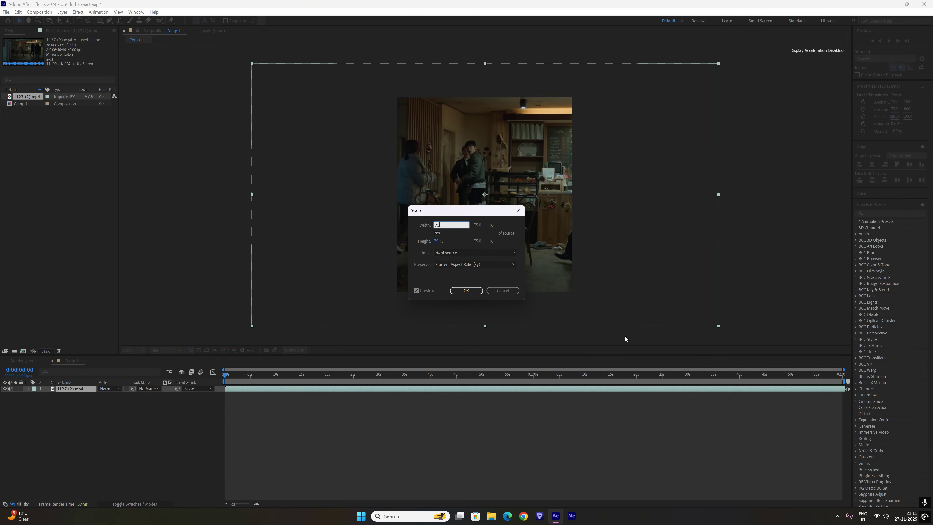
pyautogui.press('Return')
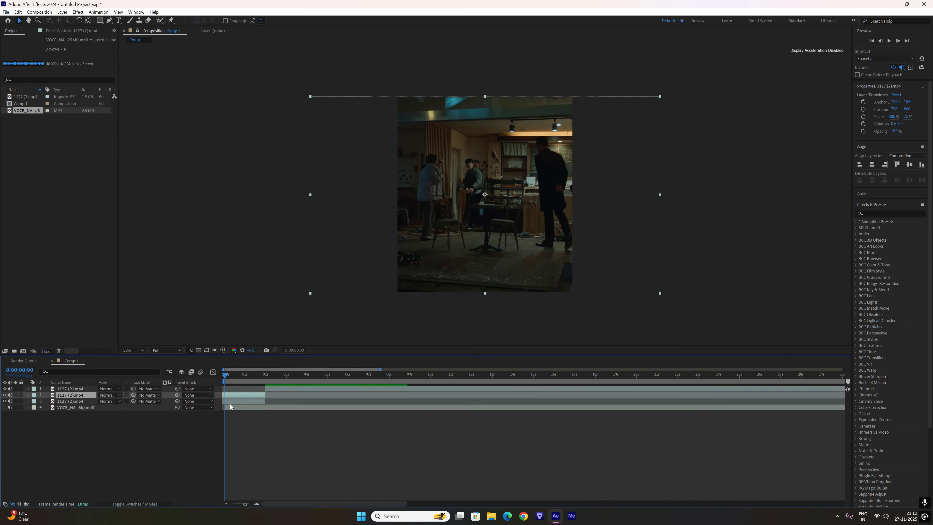
# - Split the short 1127 (2).mp4 clip at the start of the timeline and delete the unwanted piece
pyautogui.click(234, 395)
pyautogui.hotkey('ctrl', 'shift', 'd')
pyautogui.click(224, 401)
pyautogui.press('Delete')
# - Cut the 1127 (2).mp4 footage at 0:00:01:57 and delete the overlapping piece that ends there
pyautogui.moveTo(287, 375); pyautogui.dragTo(264, 379)
pyautogui.hotkey('ctrl', 'shift', 'd')
pyautogui.click(268, 396)
pyautogui.hotkey('ctrl', 'shift', 'd')
pyautogui.click(257, 399)
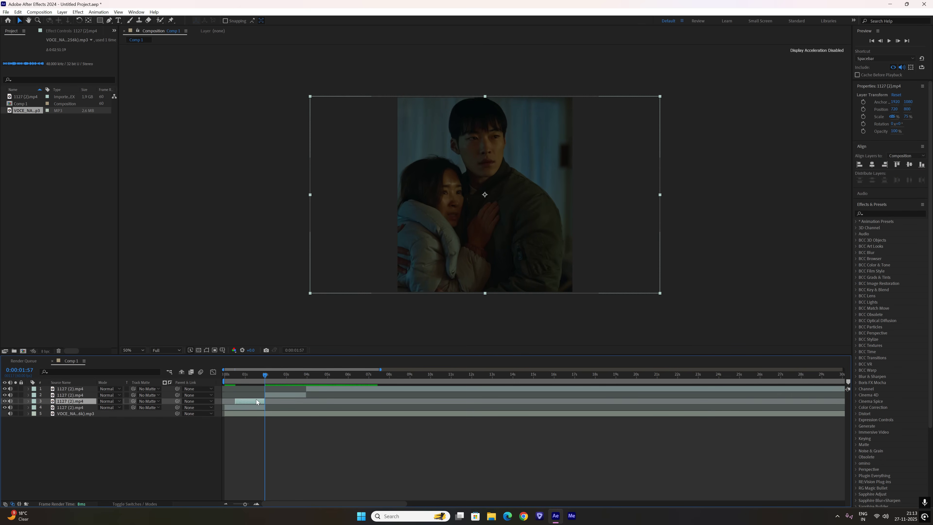
pyautogui.press('Delete')
# - Split the footage at about 6 seconds and at 0:00:03:57, and delete the piece overlapping the previous clip
pyautogui.moveTo(330, 378); pyautogui.dragTo(325, 398)
pyautogui.hotkey('ctrl', 'shift', 'd')
pyautogui.click(307, 380)
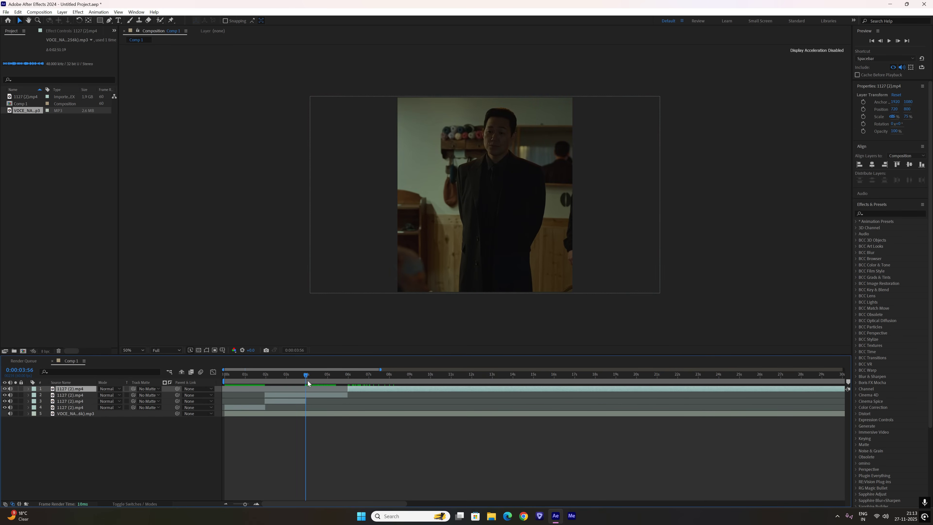
pyautogui.click(315, 396)
pyautogui.hotkey('ctrl', 'shift', 'd')
pyautogui.press('Delete')
pyautogui.click(306, 394)
pyautogui.hotkey('ctrl', 'shift', 'd')
pyautogui.click(302, 400)
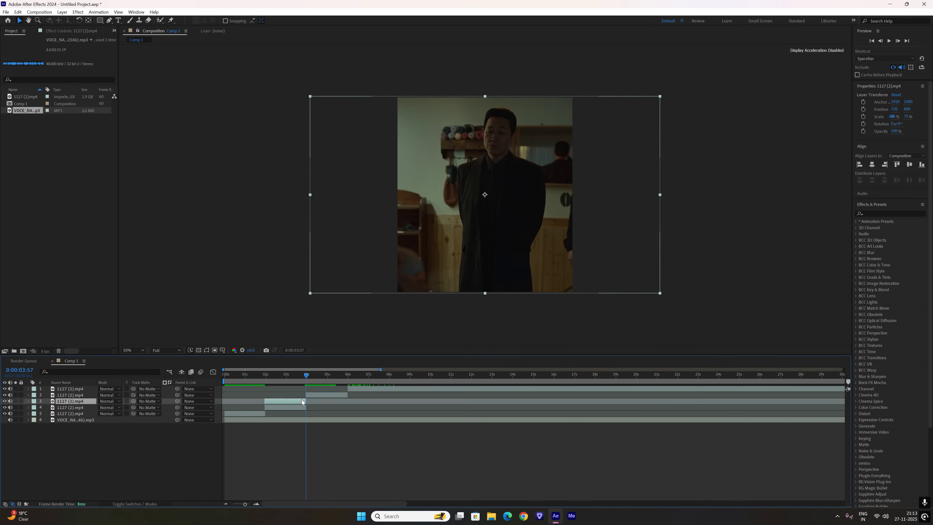
pyautogui.press('Delete')
# - Split the footage at about 8 seconds and at 0:00:06:01, and delete the piece overlapping the earlier clips
pyautogui.moveTo(394, 378); pyautogui.dragTo(348, 377)
pyautogui.hotkey('ctrl', 'shift', 'd')
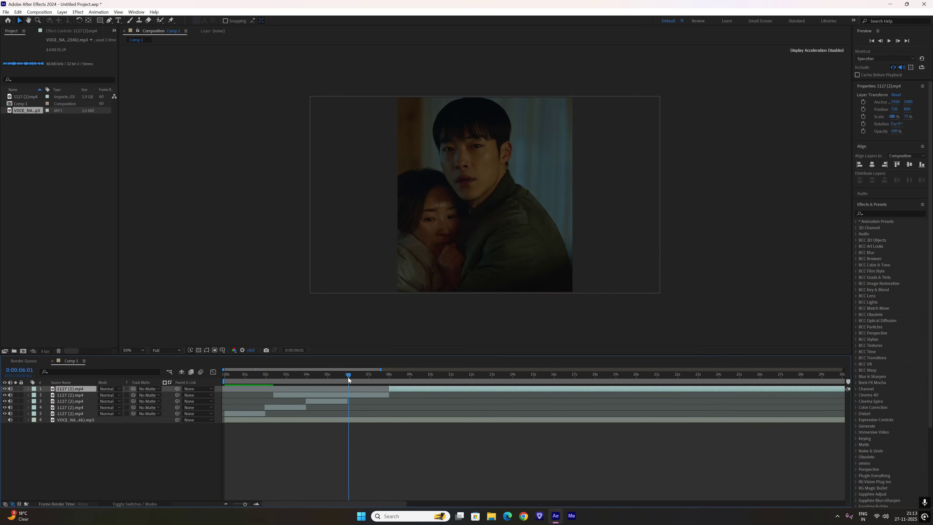
pyautogui.click(358, 395)
pyautogui.hotkey('ctrl', 'shift', 'd')
pyautogui.click(345, 402)
pyautogui.press('Delete')
pyautogui.click(415, 388)
pyautogui.moveTo(415, 380); pyautogui.dragTo(418, 383)
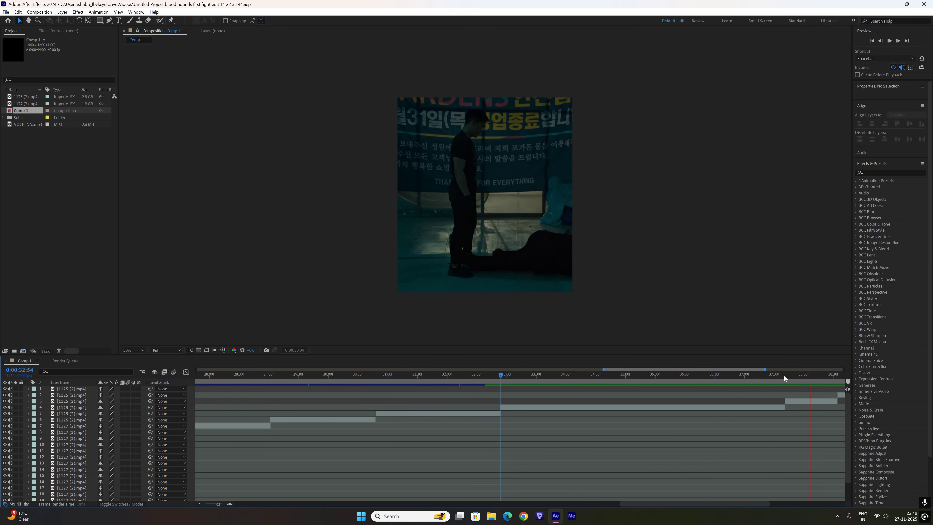
# - Preview the end of the edit and run Scene Edit Detection on the 1125 (2).mp4 clip at 0:00:37:21
pyautogui.moveTo(785, 376); pyautogui.dragTo(690, 401)
pyautogui.press('space')
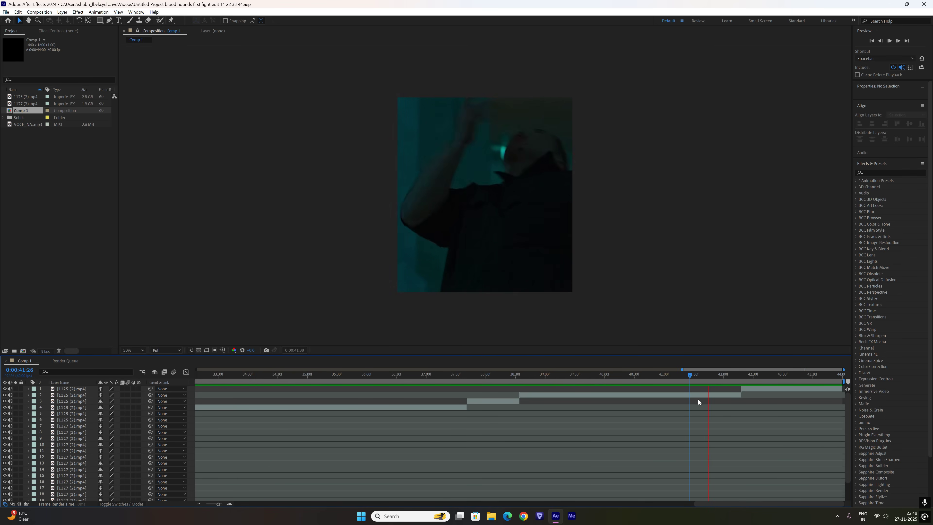
pyautogui.click(448, 381)
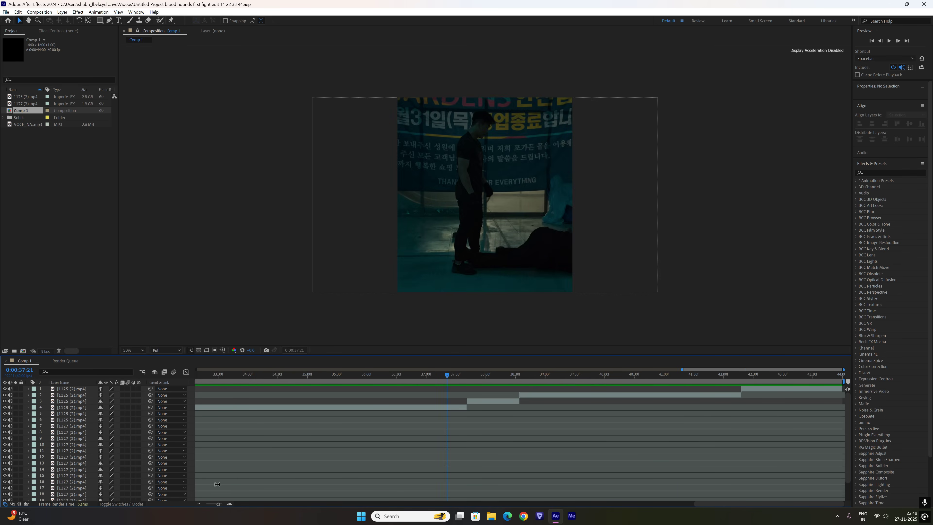
pyautogui.click(228, 505)
pyautogui.click(228, 505)
pyautogui.rightClick(475, 409)
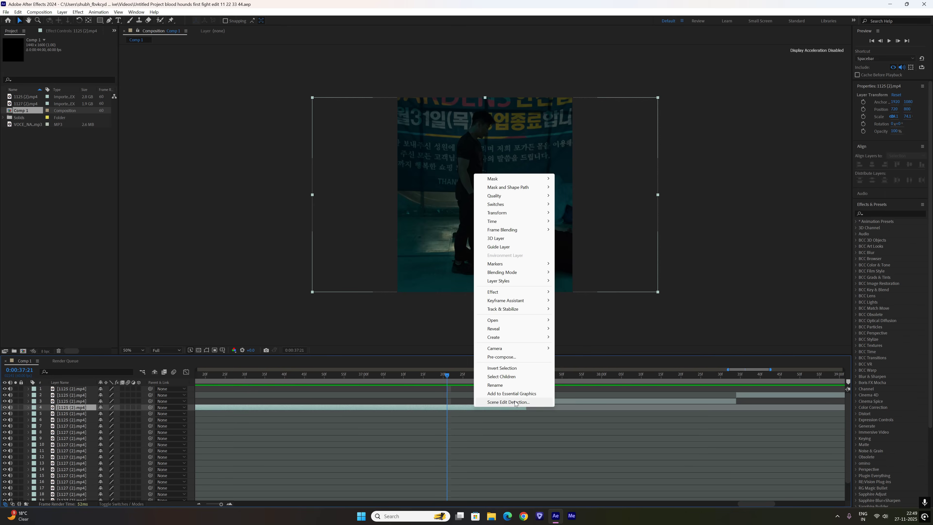
pyautogui.click(487, 402)
pyautogui.click(443, 281)
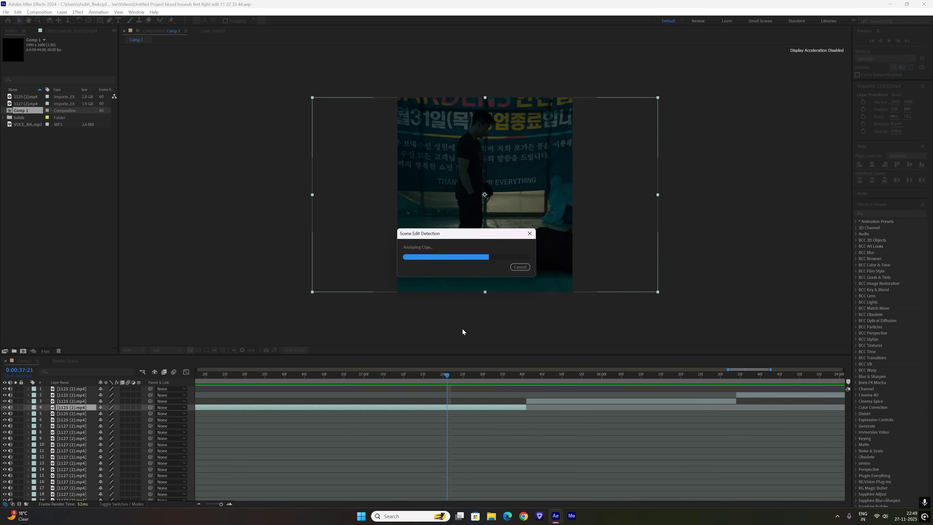
# - Pre-compose the 1125 (2).mp4 clip starting at 0:00:37:41, moving all attributes into the new composition
pyautogui.click(525, 376)
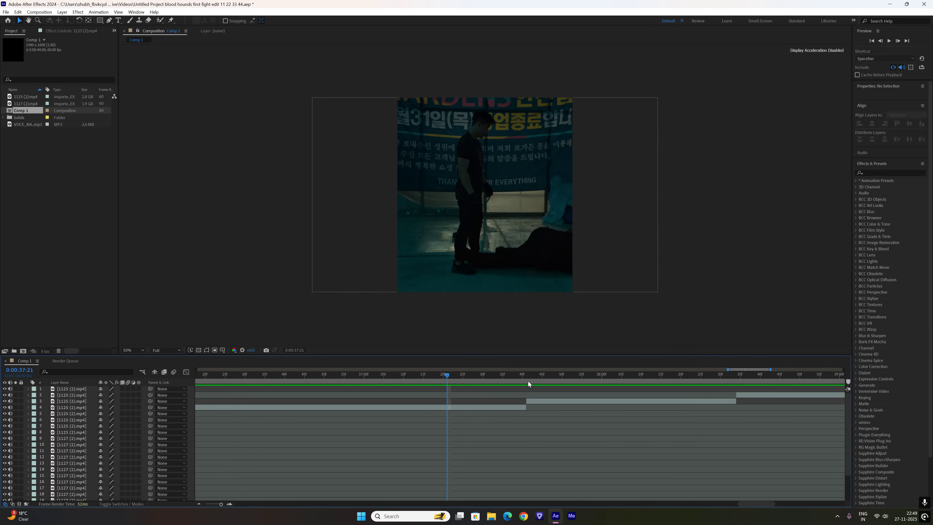
pyautogui.rightClick(535, 404)
pyautogui.click(551, 352)
pyautogui.click(441, 261)
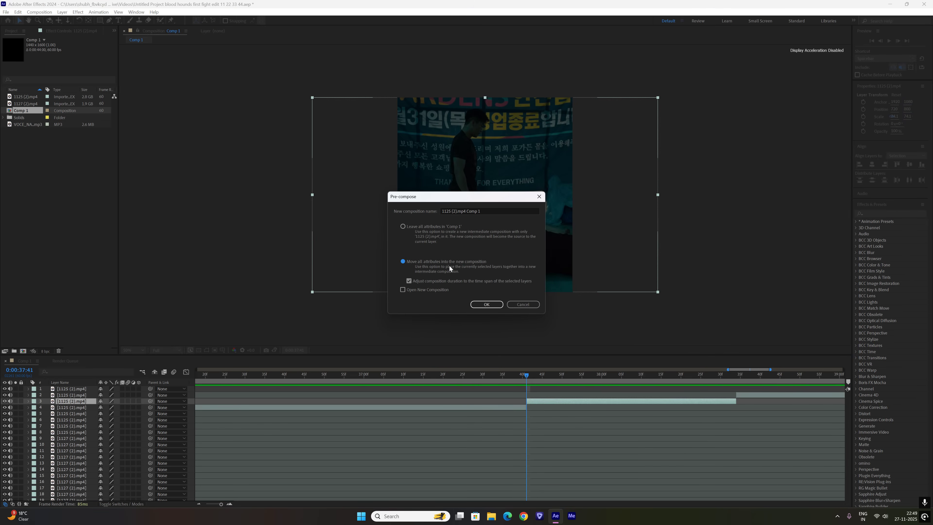
pyautogui.click(486, 304)
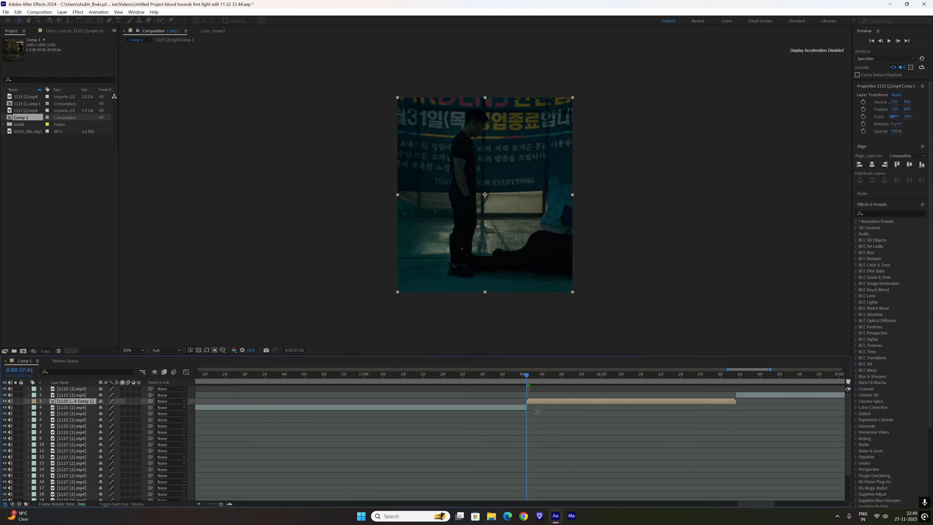
# - Open the new pre-composition, import photo_2025-08-25_01-44-32.jpg and place it above the video layer
pyautogui.doubleClick(541, 402)
pyautogui.hotkey('ctrl', 'i')
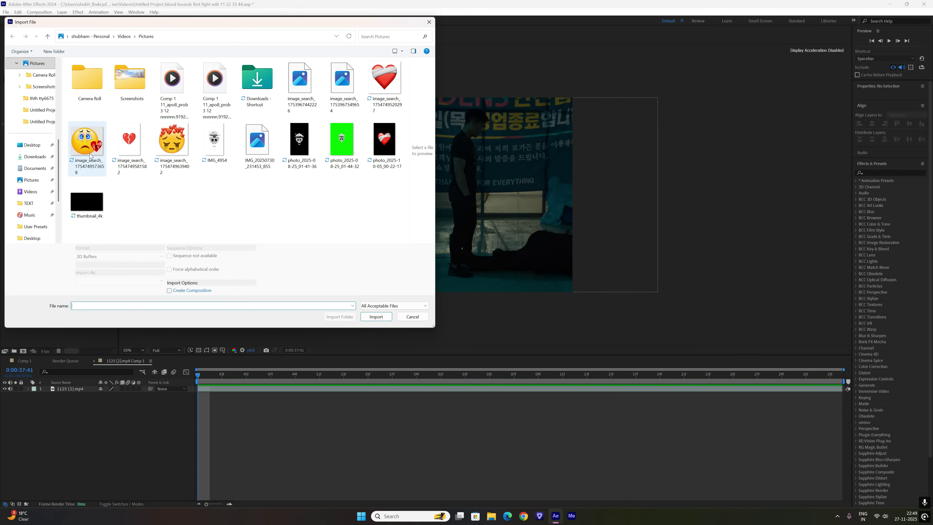
pyautogui.click(341, 140)
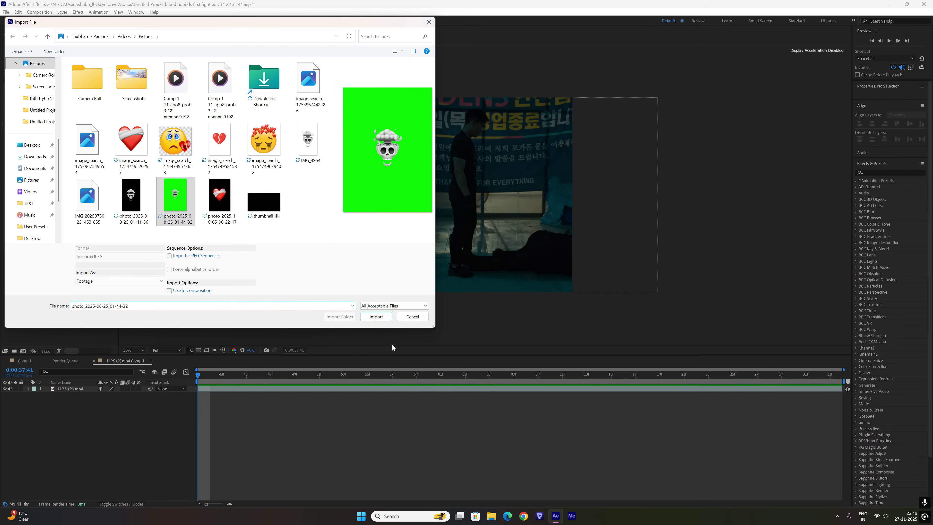
pyautogui.click(376, 316)
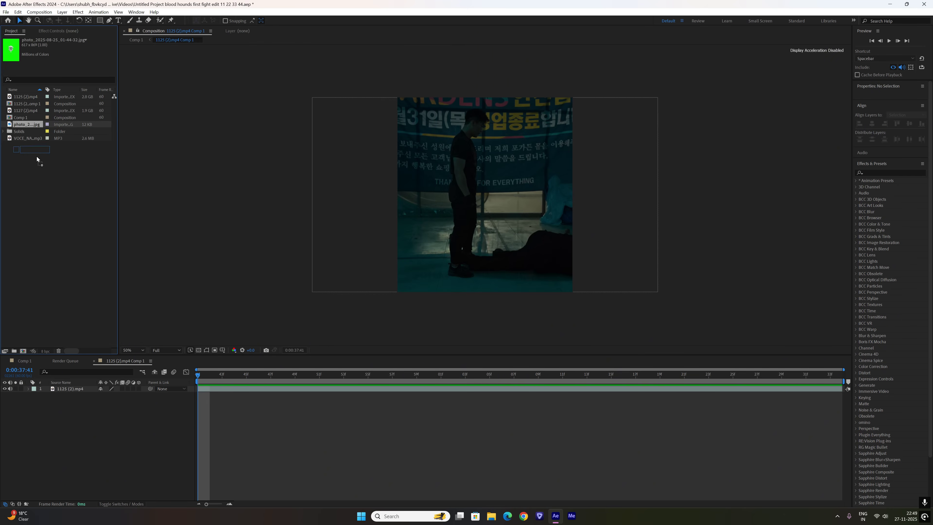
pyautogui.moveTo(36, 159); pyautogui.dragTo(102, 387)
# - Apply Keylight (1.2) to the skull image and sample its green background as the screen colour
pyautogui.click(896, 213)
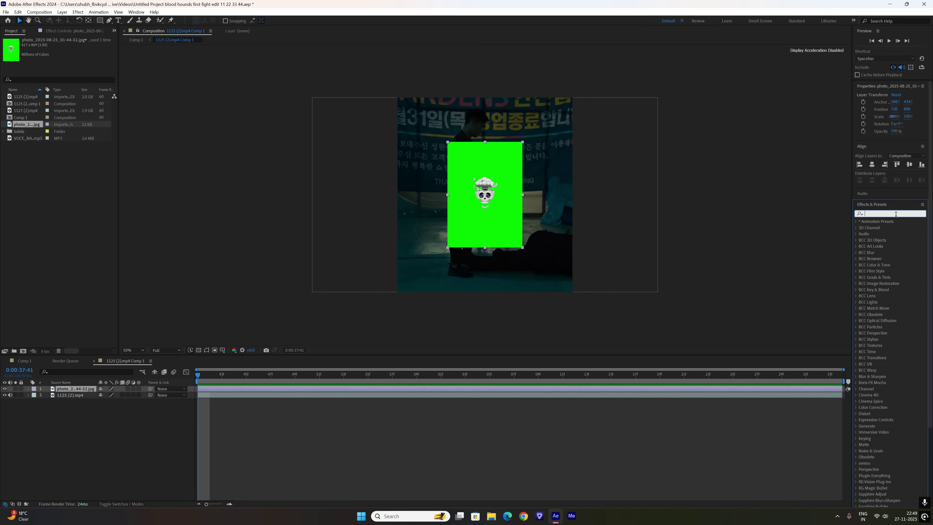
pyautogui.write('keyli')
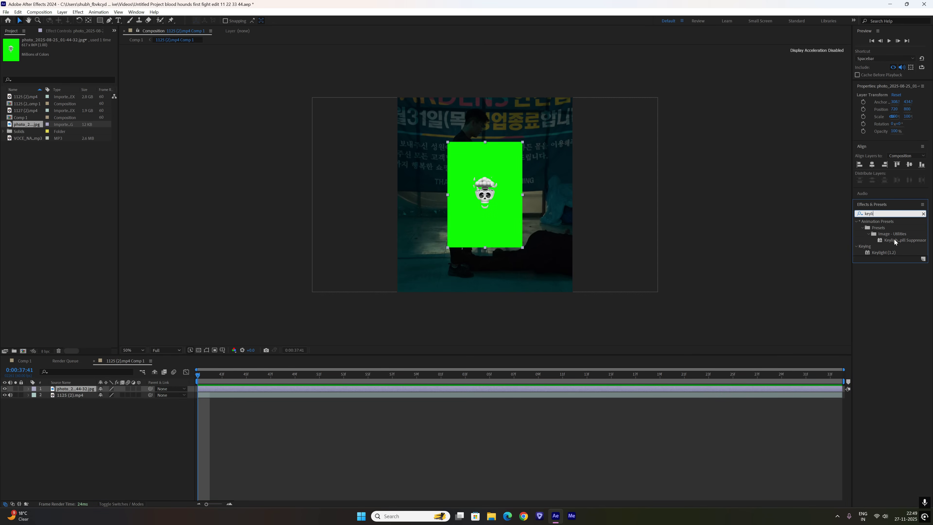
pyautogui.click(891, 253)
pyautogui.moveTo(884, 253); pyautogui.dragTo(504, 203)
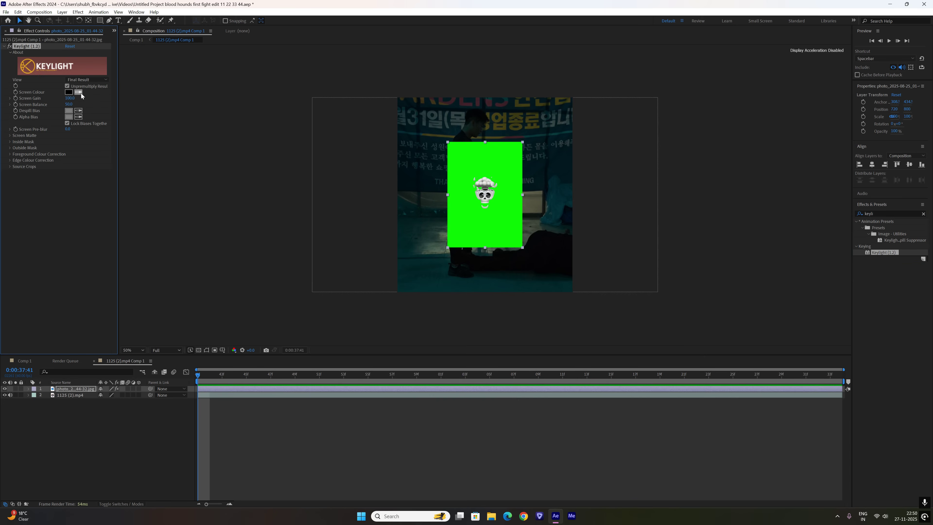
pyautogui.click(484, 172)
# - Add a Drop Shadow effect to the skull image, increase its softness and set the shadow opacity to 100%
pyautogui.click(889, 214)
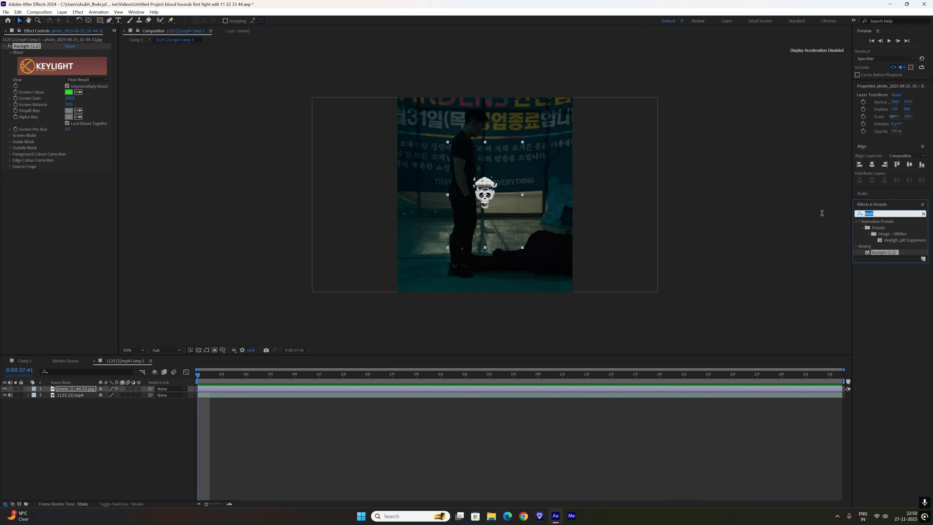
pyautogui.write('drop sh')
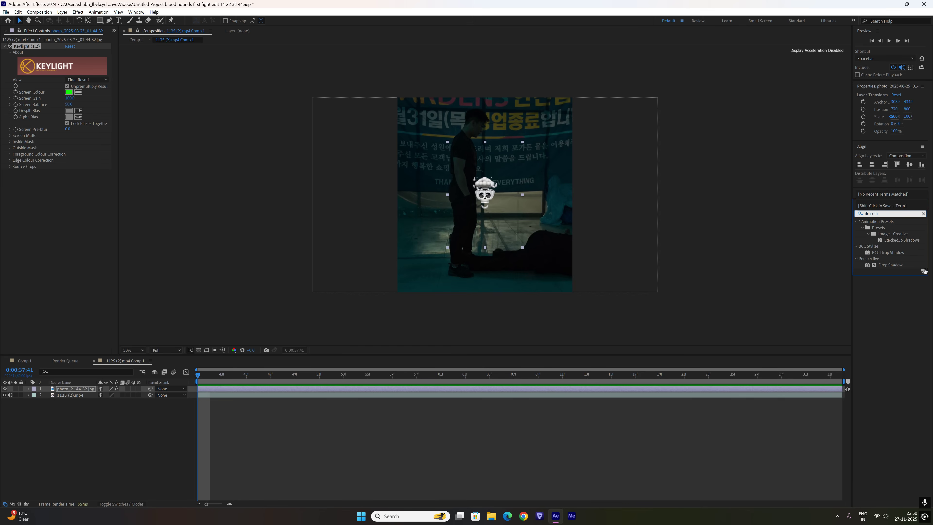
pyautogui.moveTo(890, 265); pyautogui.dragTo(519, 222)
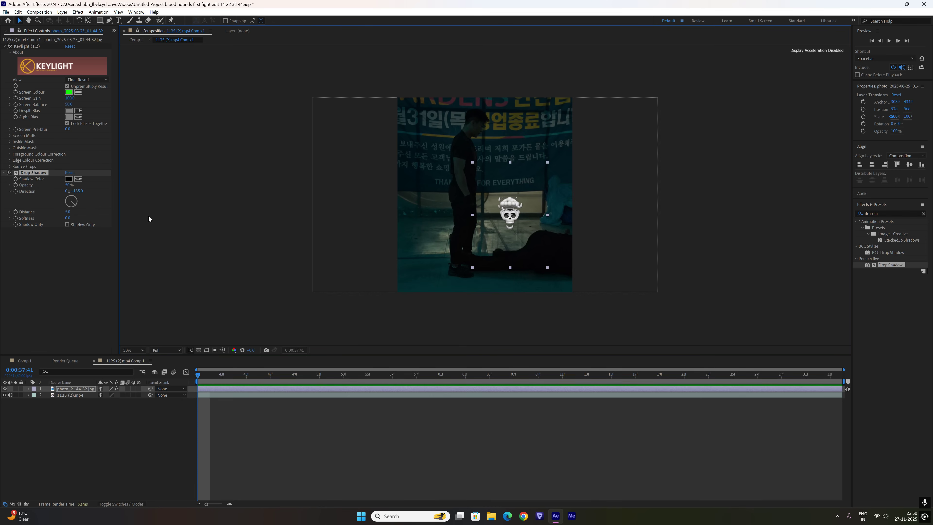
pyautogui.click(67, 218)
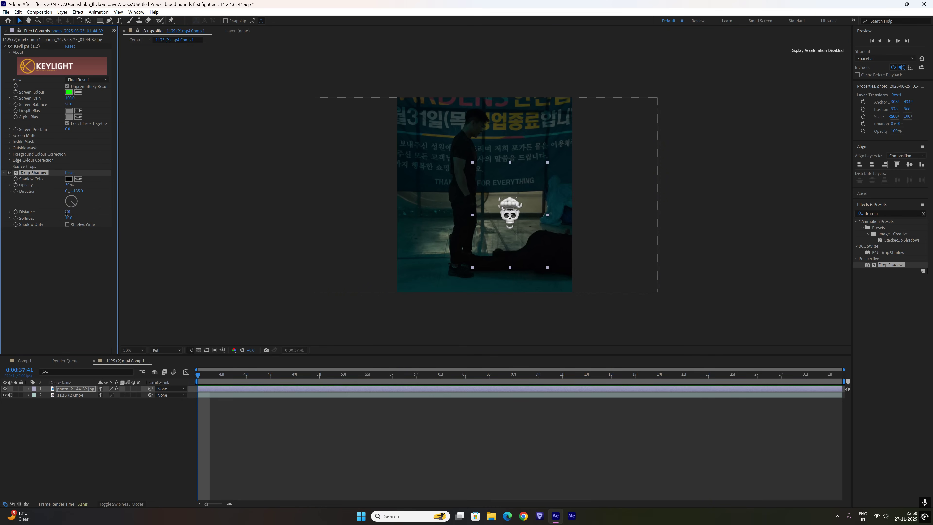
pyautogui.click(67, 185)
pyautogui.write('100')
# - Duplicate the Drop Shadow, turn the copy's direction to the opposite side, and centre the skull layer horizontally and vertically in the composition
pyautogui.hotkey('ctrl', 'd')
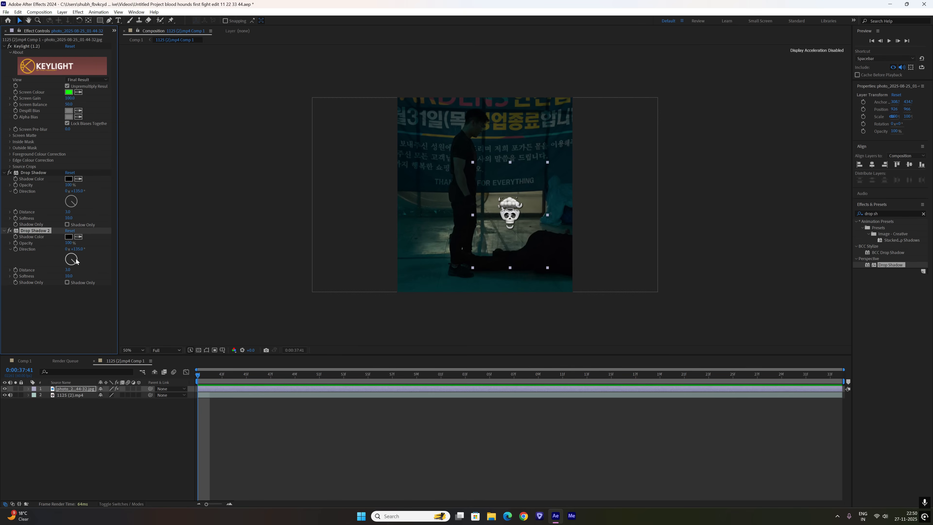
pyautogui.moveTo(78, 248); pyautogui.dragTo(117, 205)
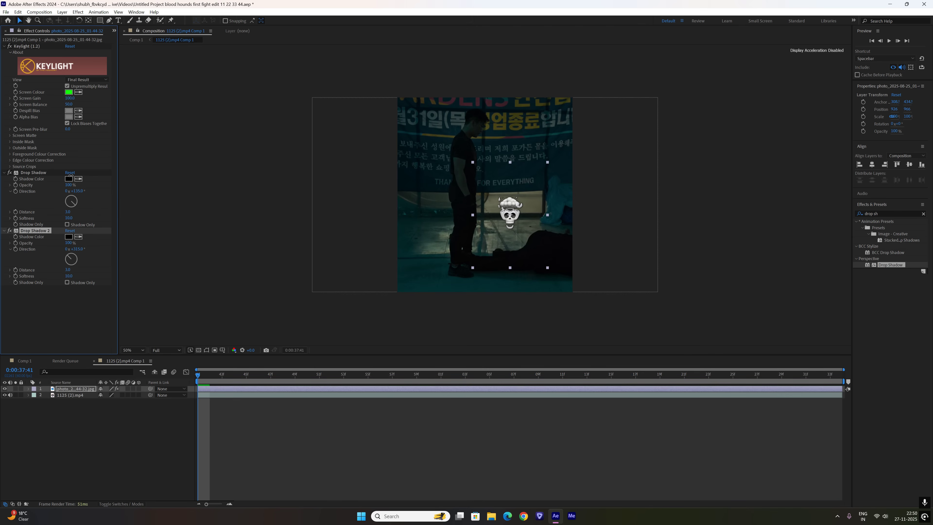
pyautogui.moveTo(71, 175); pyautogui.dragTo(66, 176)
pyautogui.click(872, 164)
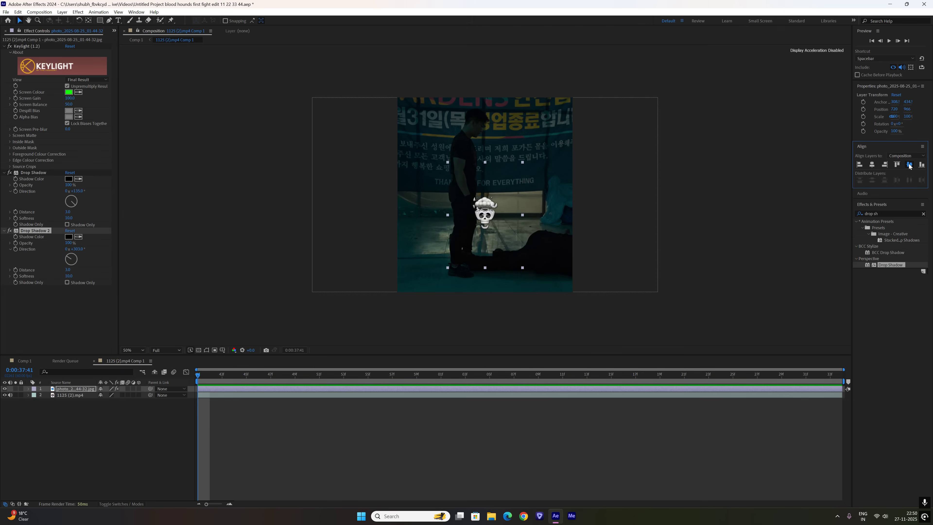
pyautogui.click(909, 164)
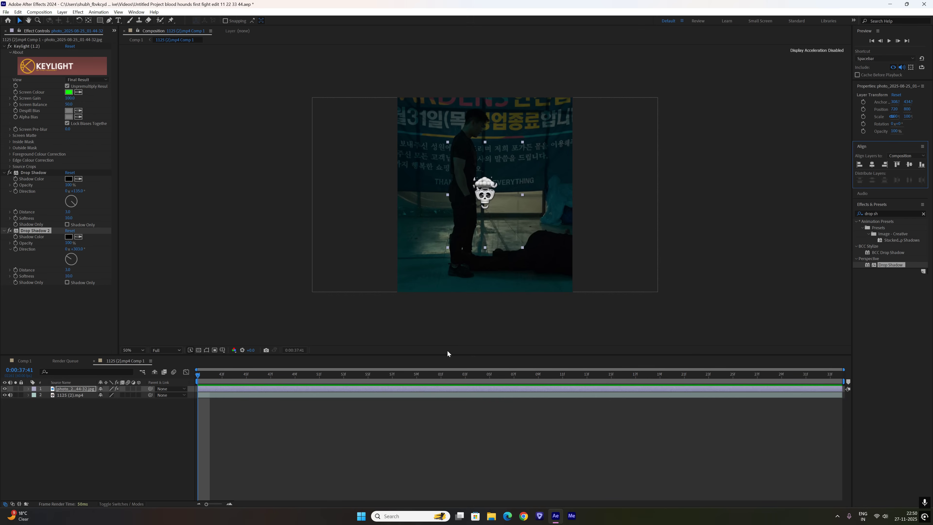
# - Shift the 1125 (2).mp4 layer horizontally to an X position of 385 and return to Comp 1
pyautogui.click(226, 392)
pyautogui.click(207, 395)
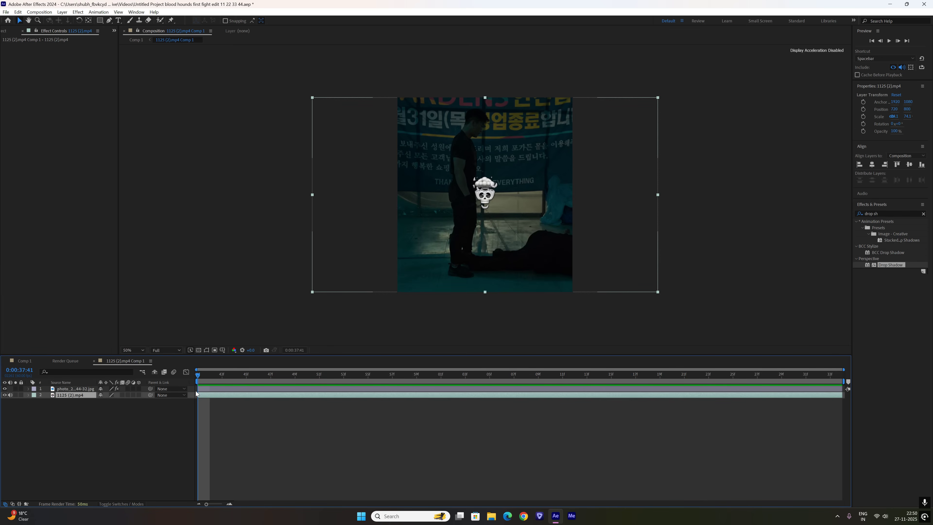
pyautogui.press('p')
pyautogui.moveTo(104, 401)
pyautogui.mouseDown()
pyautogui.moveTo(88, 402)
pyautogui.moveTo(97, 406)
pyautogui.mouseUp()
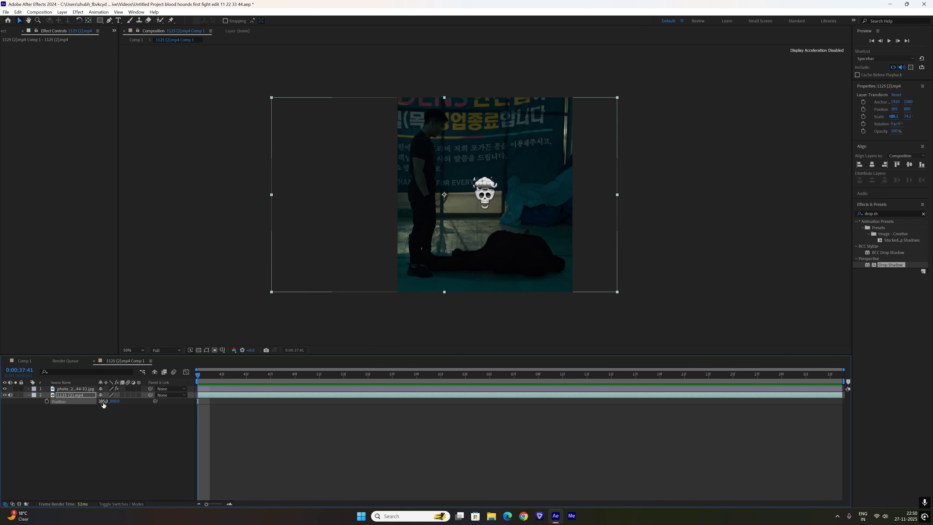
pyautogui.click(25, 360)
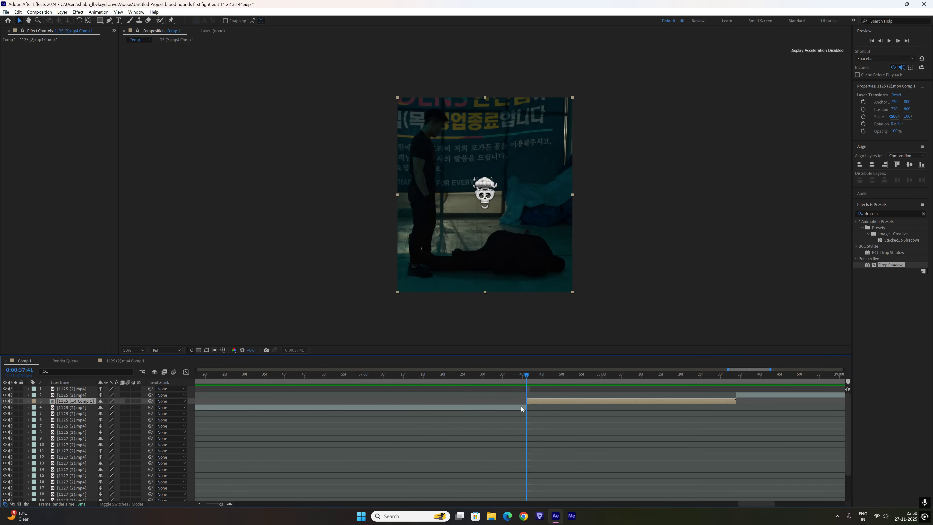
# - Run Scene Edit Detection on the 1125 (2).mp4 clip that ends where the 1125 (2).mp4 Comp 1 layer starts
pyautogui.rightClick(521, 407)
pyautogui.click(554, 401)
pyautogui.click(450, 278)
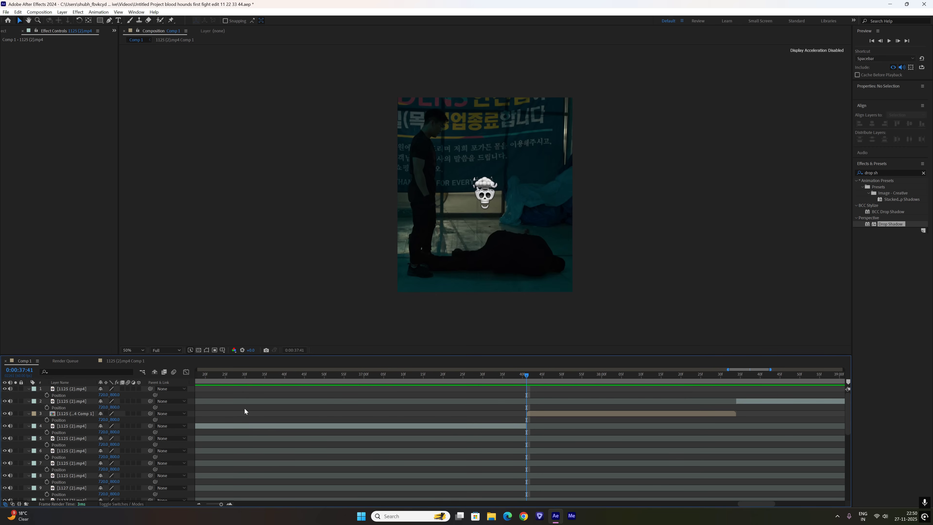
# - Set the X position of the 1125 (2).mp4 clip just before the skull pre-comp to 385 and preview the transition
pyautogui.click(521, 383)
pyautogui.press('p')
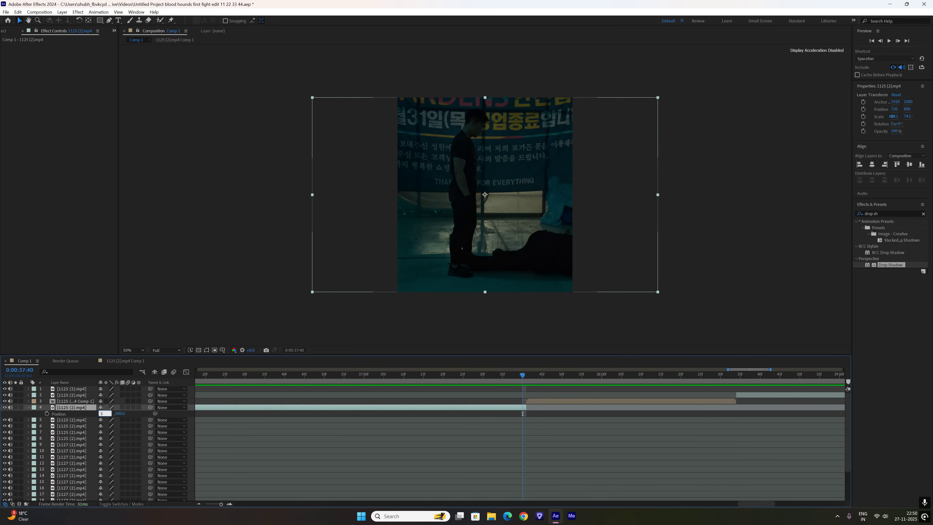
pyautogui.click(103, 413)
pyautogui.write('385')
pyautogui.press('Return')
pyautogui.click(316, 377)
pyautogui.press('space')
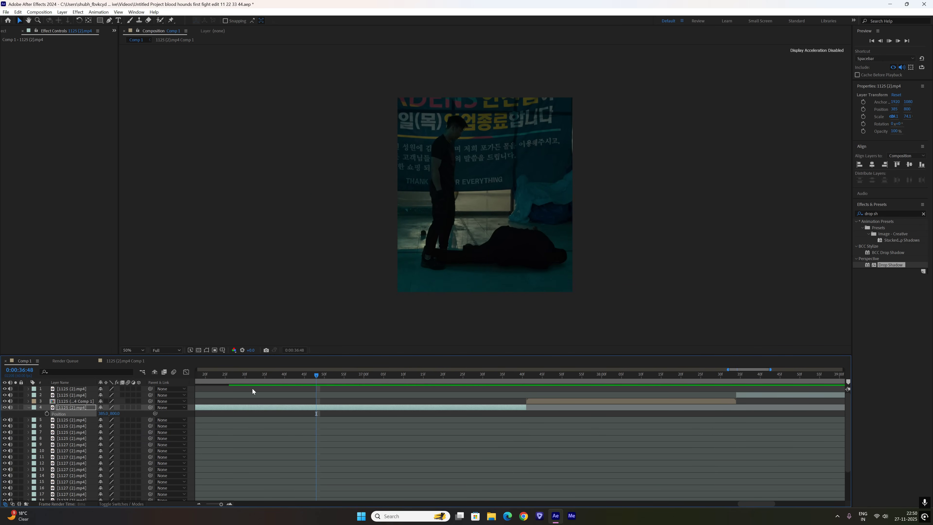
pyautogui.press('p')
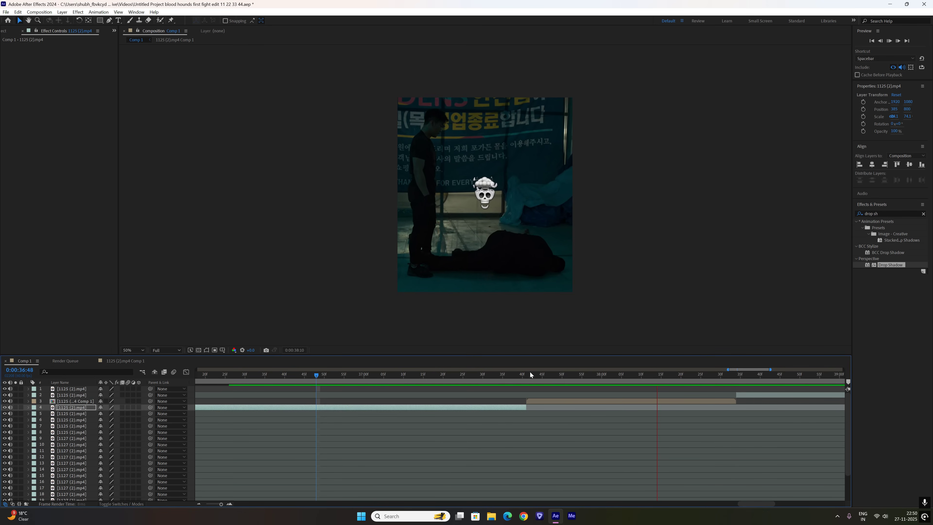
pyautogui.moveTo(530, 374); pyautogui.dragTo(471, 385)
pyautogui.press('space')
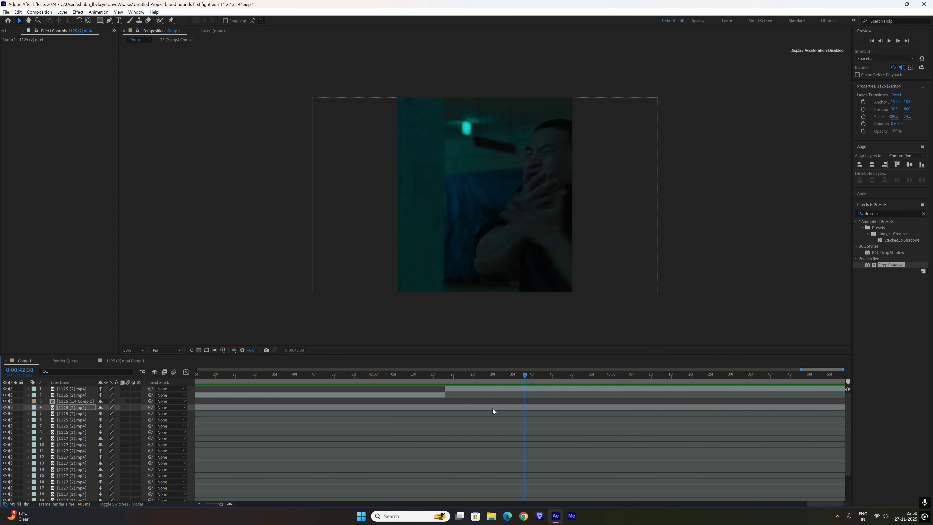
# - Run Scene Edit Detection on both 1125 (2).mp4 clips that meet at the 0:00:42:18 cut
pyautogui.click(445, 375)
pyautogui.rightClick(448, 389)
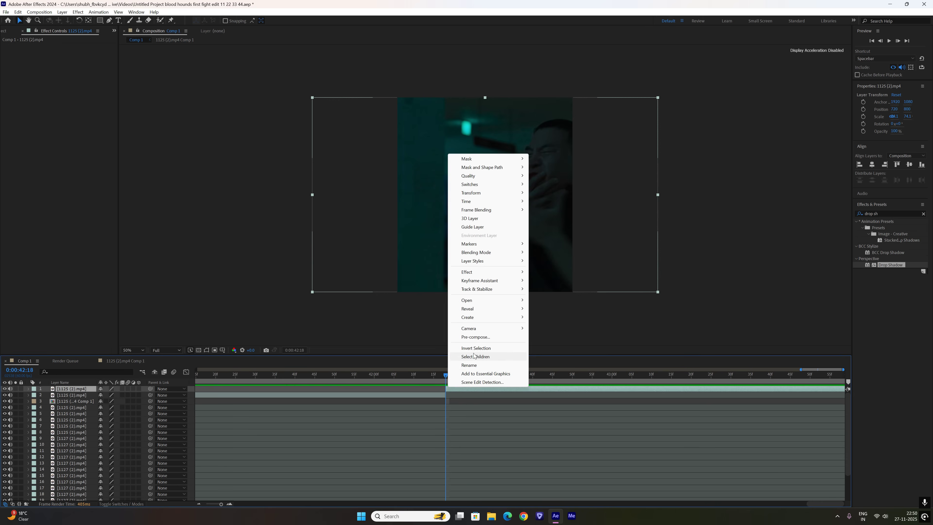
pyautogui.click(489, 382)
pyautogui.click(536, 272)
pyautogui.rightClick(411, 395)
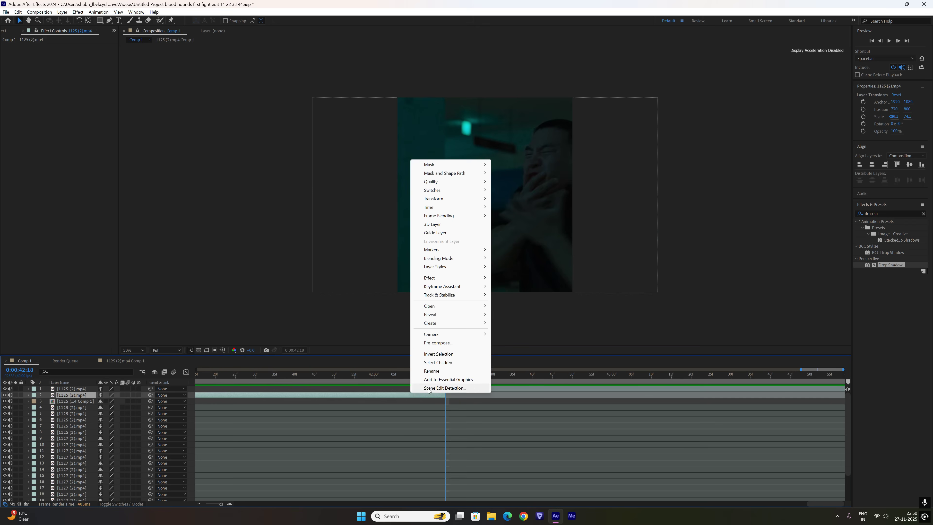
pyautogui.click(445, 388)
pyautogui.click(455, 281)
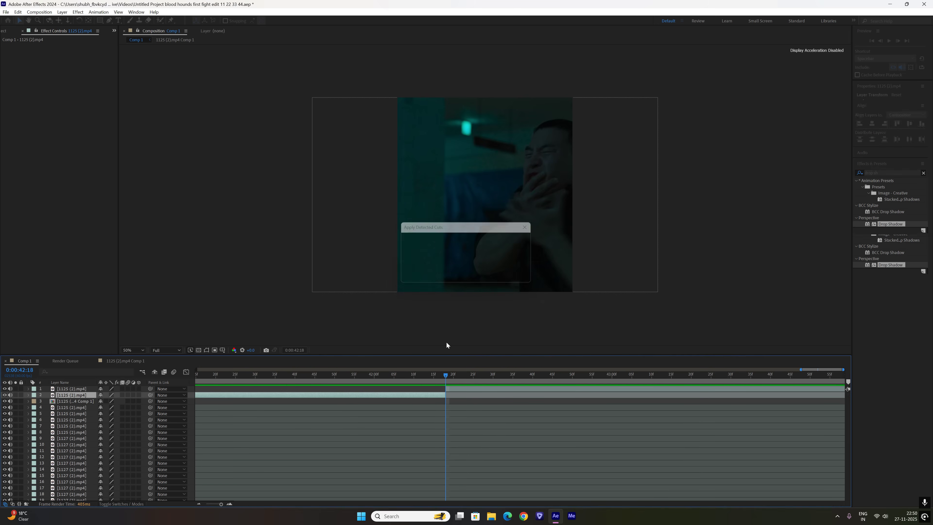
pyautogui.click(199, 504)
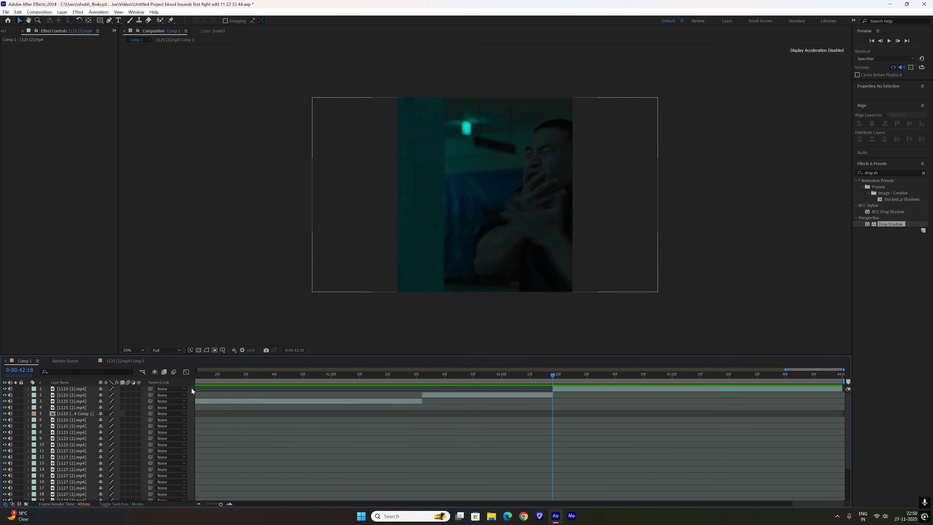
# - Shift the two topmost 1125 (2).mp4 layers horizontally together to an X position of about 185
pyautogui.moveTo(192, 388); pyautogui.dragTo(197, 397)
pyautogui.press('p')
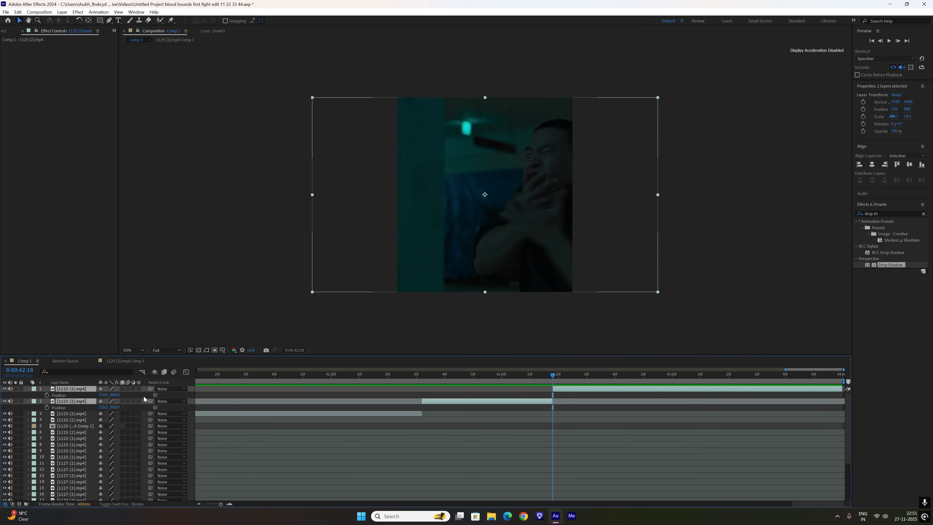
pyautogui.moveTo(103, 395); pyautogui.dragTo(43, 395)
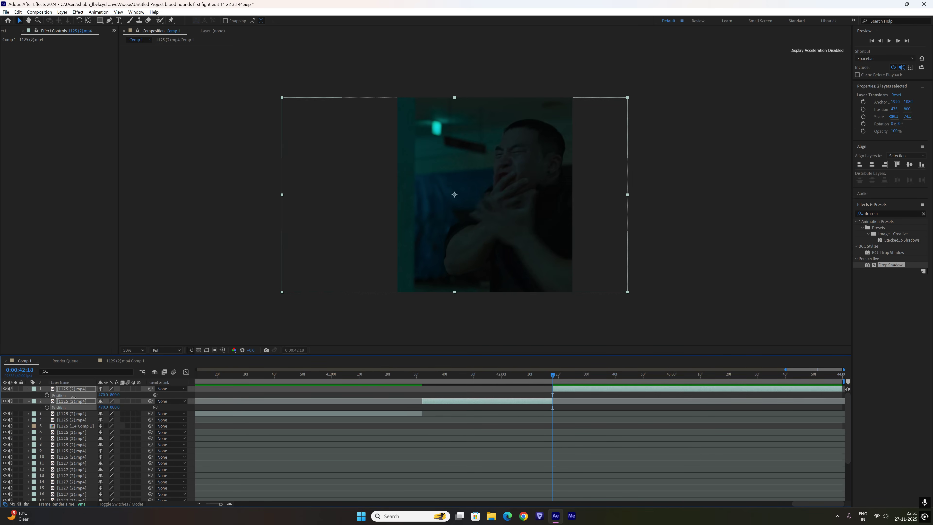
pyautogui.moveTo(103, 395); pyautogui.dragTo(2, 400)
pyautogui.press('p')
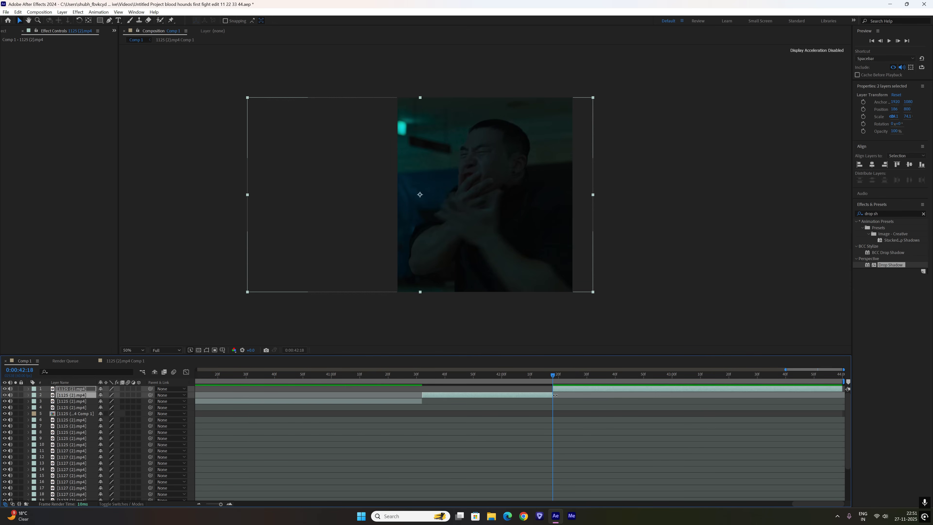
# - Pre-compose the topmost 1125 (2).mp4 layer as 1125 (2).mp4 Comp 2, moving all attributes into the new composition
pyautogui.click(556, 399)
pyautogui.rightClick(556, 390)
pyautogui.click(584, 340)
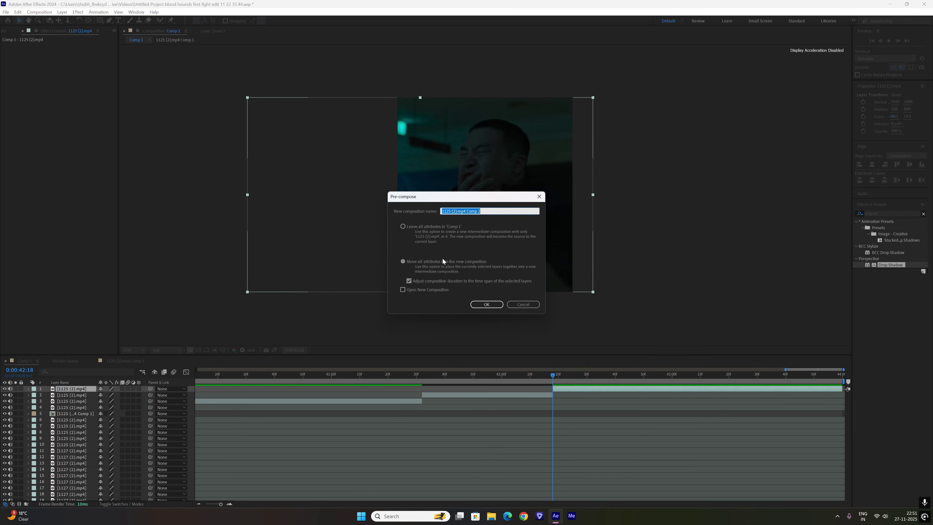
pyautogui.click(487, 305)
# - Paste the skull image into 1125 (2).mp4 Comp 2, adjust its end to near the composition's end, and return to Comp 1
pyautogui.doubleClick(578, 389)
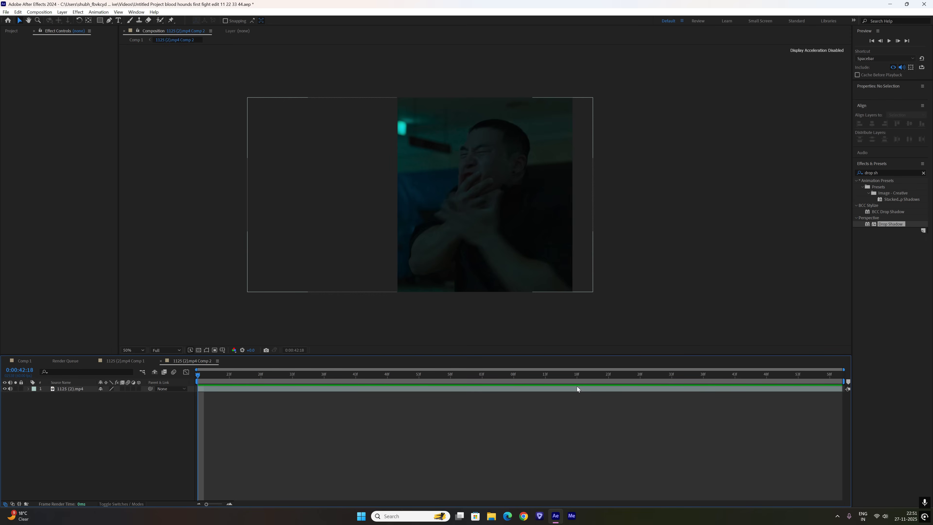
pyautogui.hotkey('ctrl', 'v')
pyautogui.moveTo(534, 389); pyautogui.dragTo(830, 388)
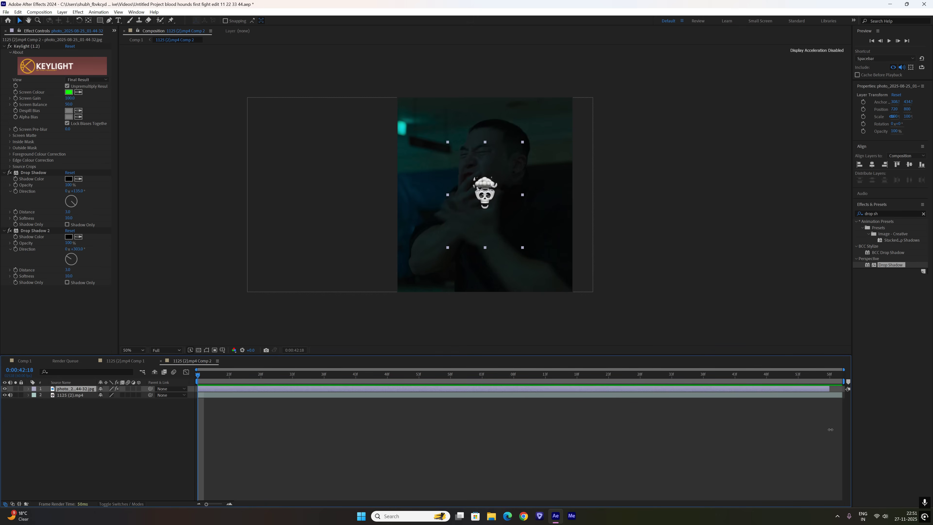
pyautogui.click(36, 361)
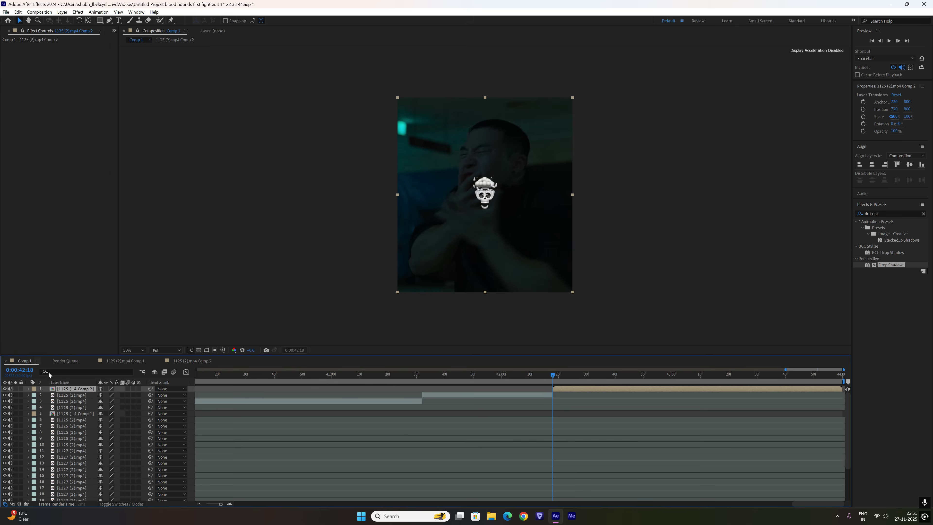
pyautogui.click(96, 12)
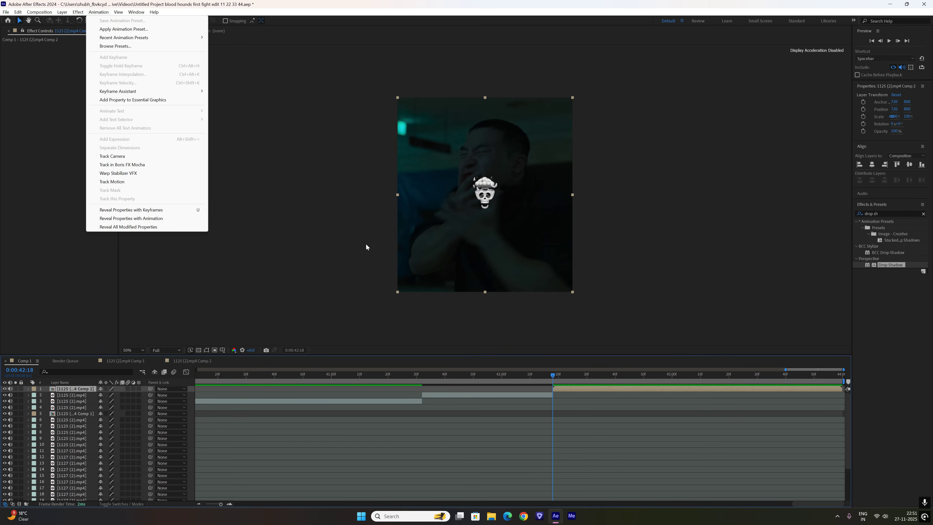
pyautogui.click(96, 12)
pyautogui.click(96, 12)
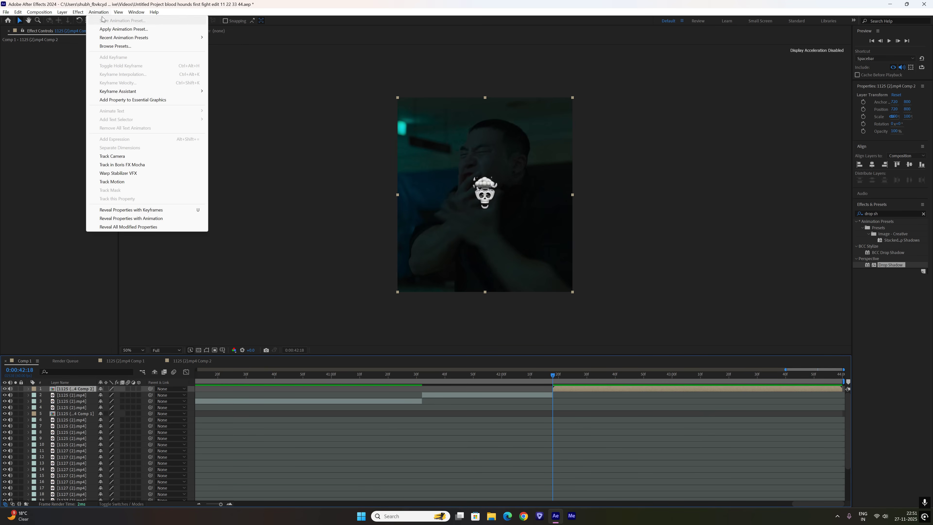
pyautogui.click(853, 243)
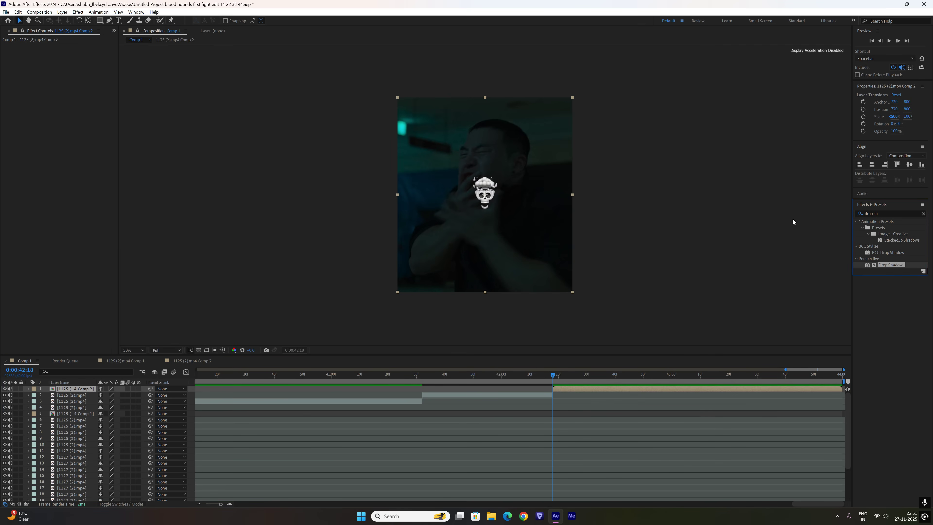
# - Search the effects and presets for "indian" and apply the first INDIAN SHAKE preset to the 1125 (2).mp4 Comp 2 layer
pyautogui.click(878, 213)
pyautogui.write('indian')
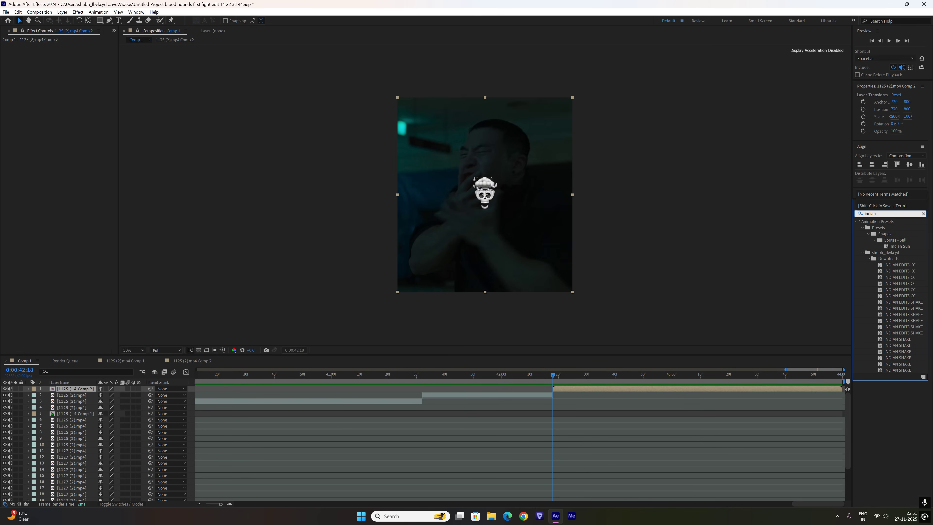
pyautogui.click(905, 247)
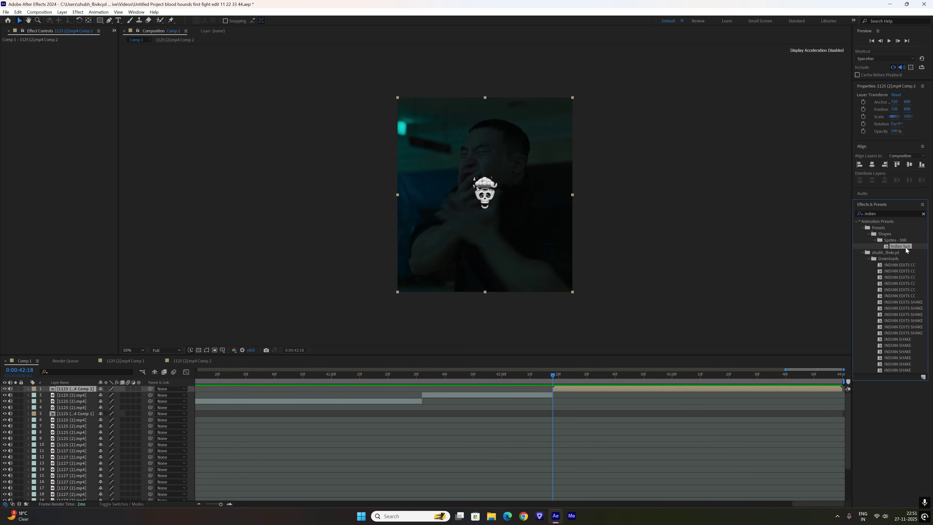
pyautogui.click(903, 266)
pyautogui.click(901, 301)
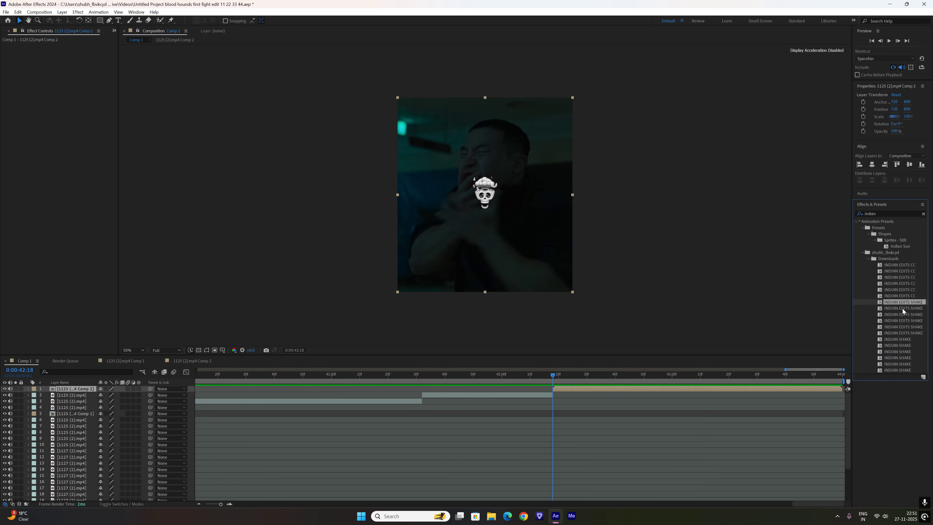
pyautogui.moveTo(898, 339); pyautogui.dragTo(576, 389)
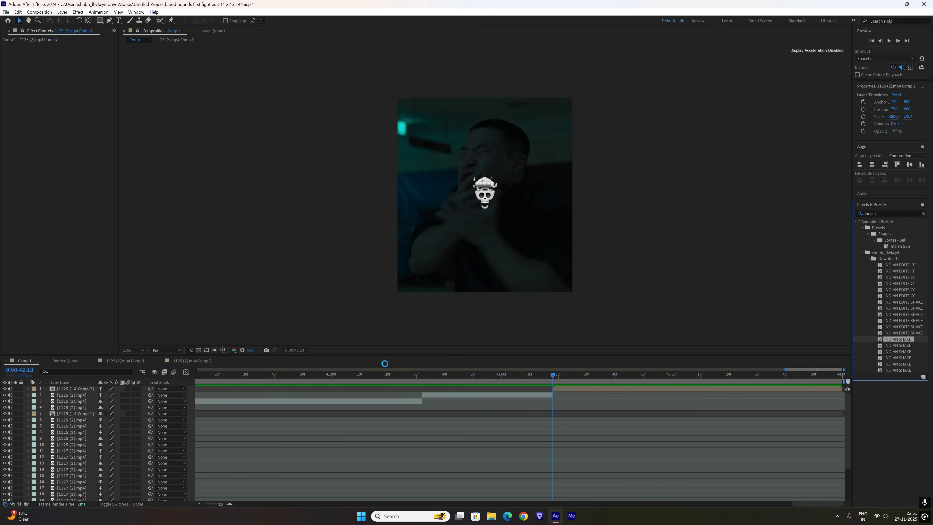
# - Apply the same INDIAN SHAKE preset to the 1125 (2).mp4 Comp 1 layer at 0:00:37:41 and preview it from slightly earlier
pyautogui.moveTo(270, 373); pyautogui.dragTo(352, 402)
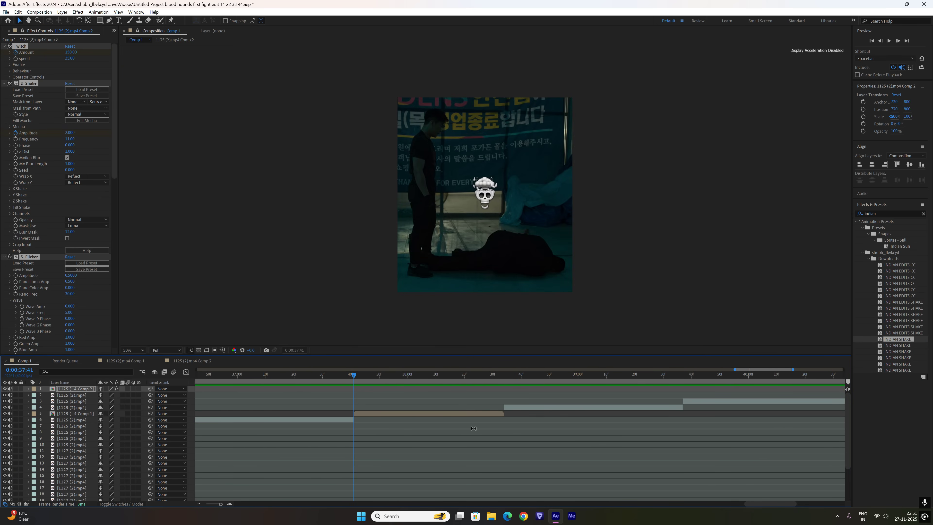
pyautogui.moveTo(906, 343); pyautogui.dragTo(389, 415)
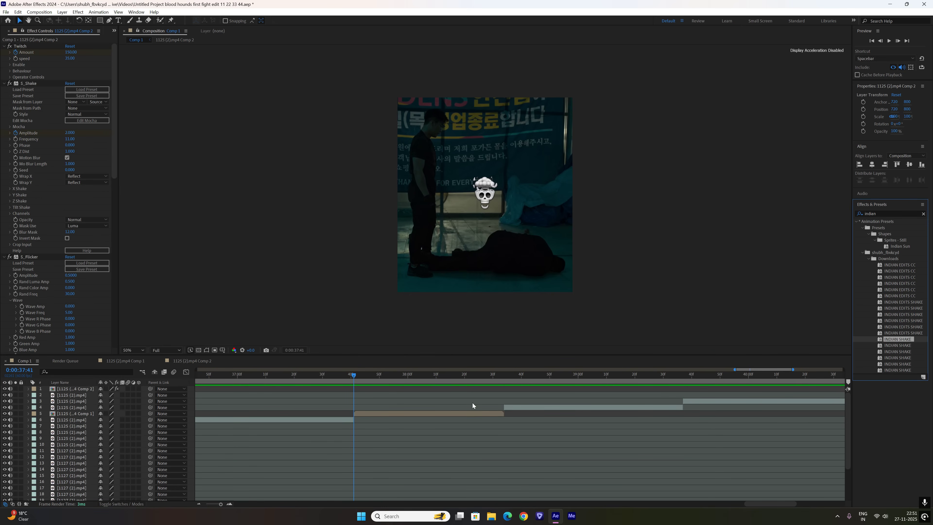
pyautogui.moveTo(353, 374); pyautogui.dragTo(291, 374)
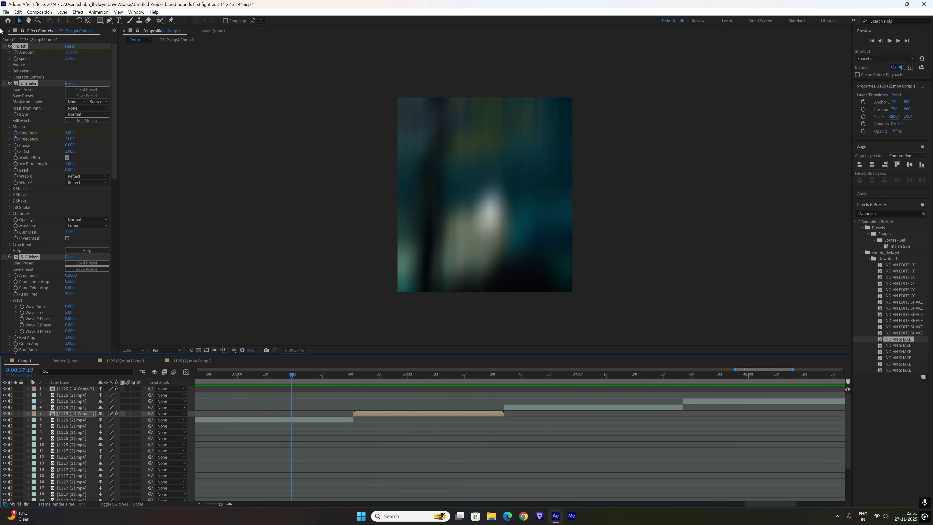
# - Examine the Twitch and S_Shake settings on 1125 (2).mp4 Comp 1 from its first frame and reveal the preset's keyframes
pyautogui.click(4, 47)
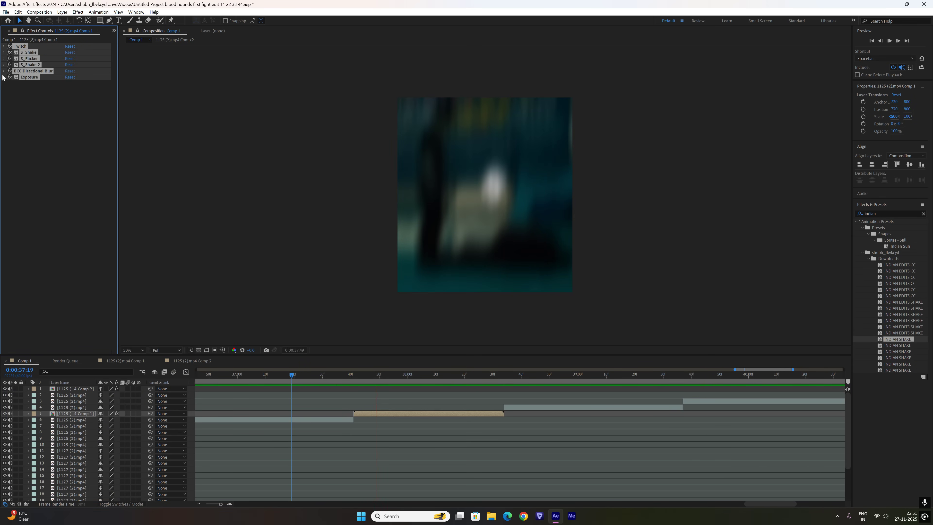
pyautogui.press('i')
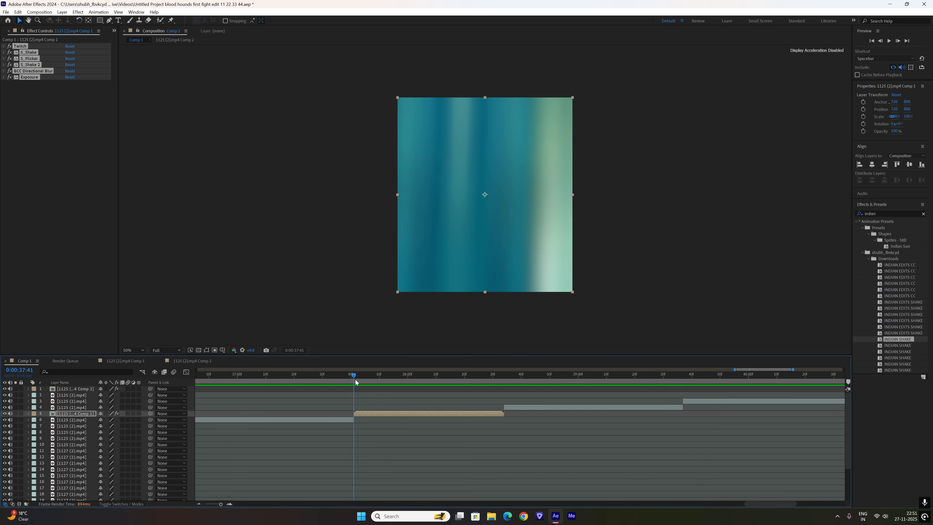
pyautogui.hotkey('ctrl', '`')
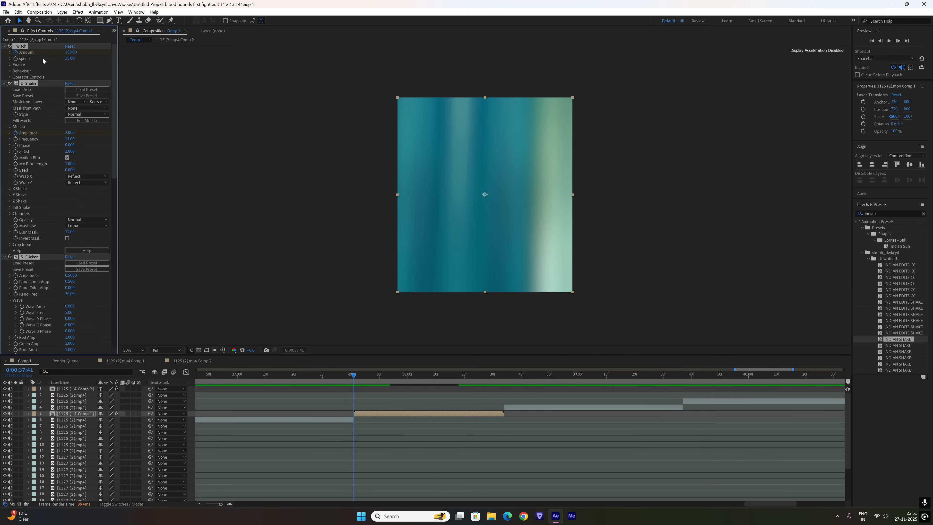
pyautogui.click(10, 77)
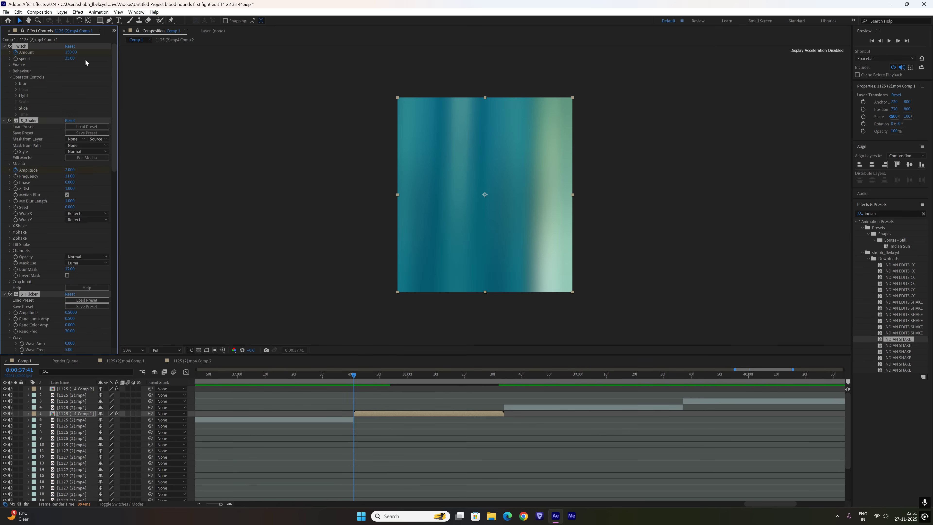
pyautogui.click(16, 84)
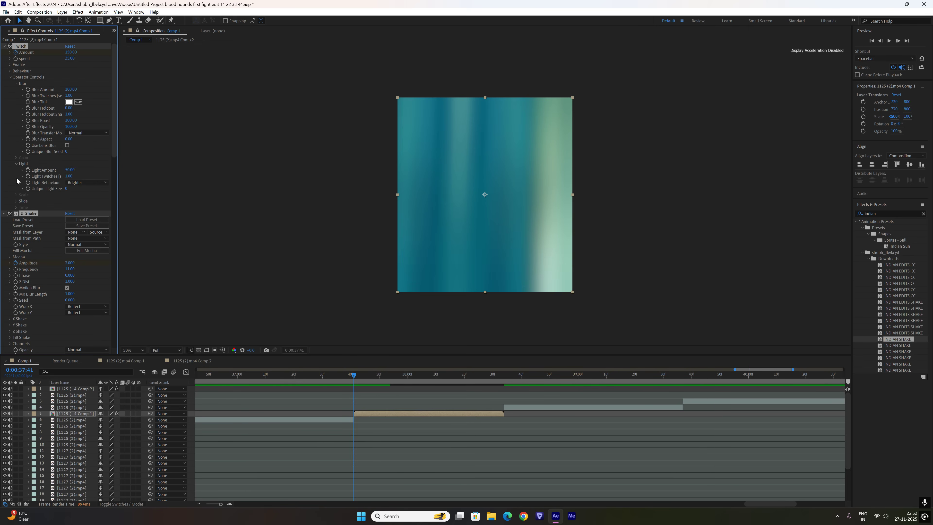
pyautogui.click(16, 201)
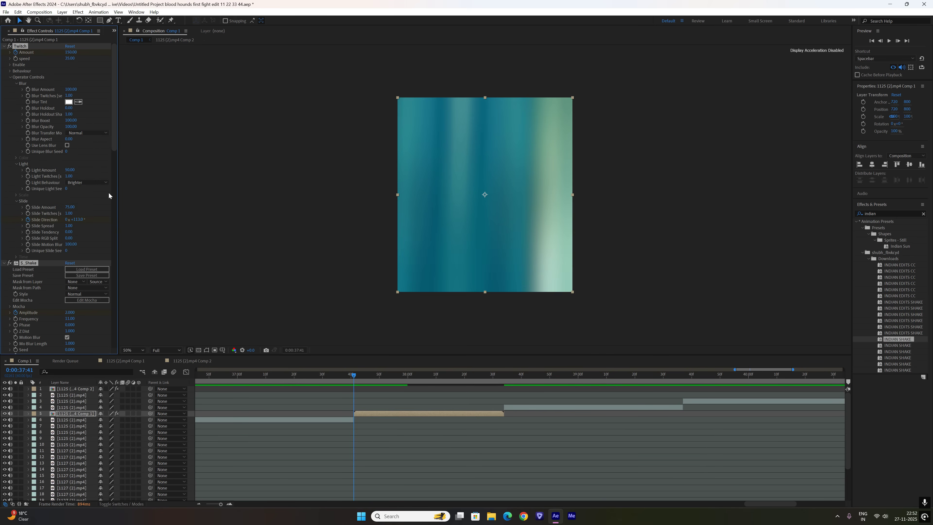
pyautogui.scroll(-8, 108, 196)
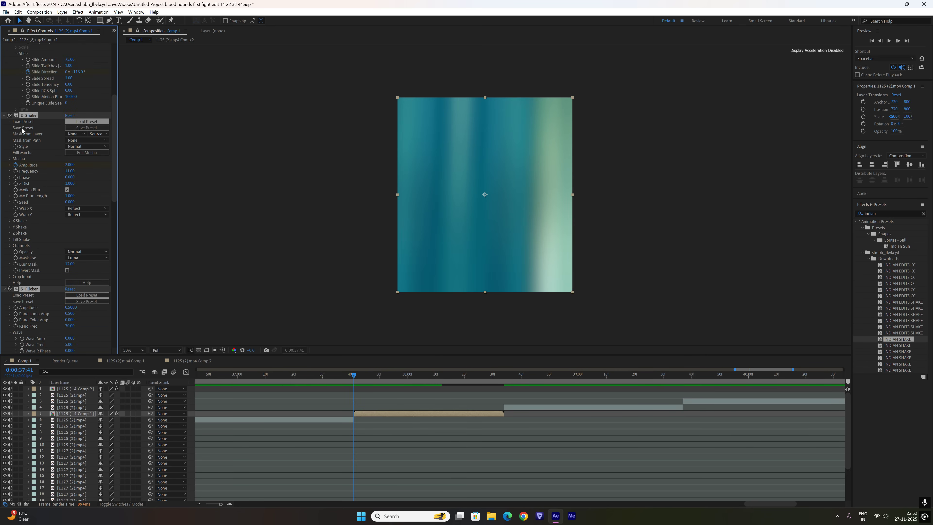
pyautogui.scroll(-1, 33, 191)
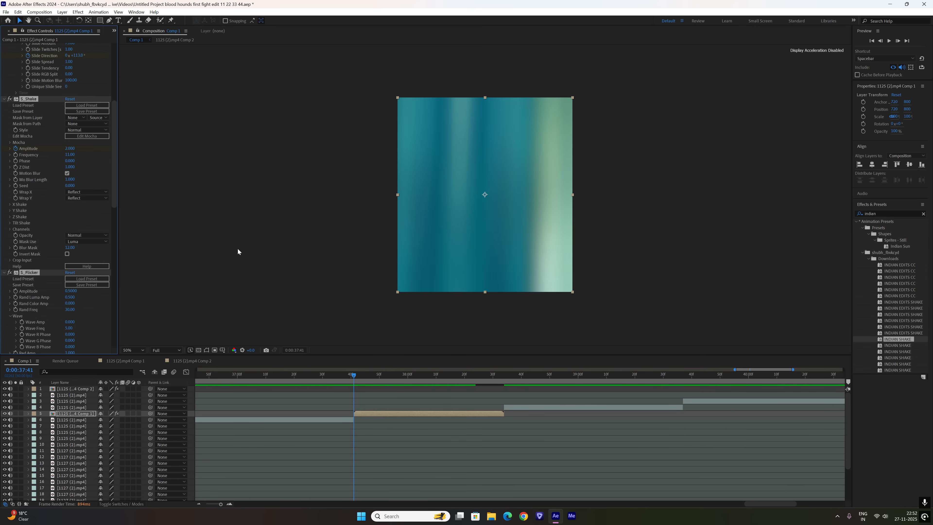
pyautogui.press('u')
pyautogui.scroll(-2, 389, 402)
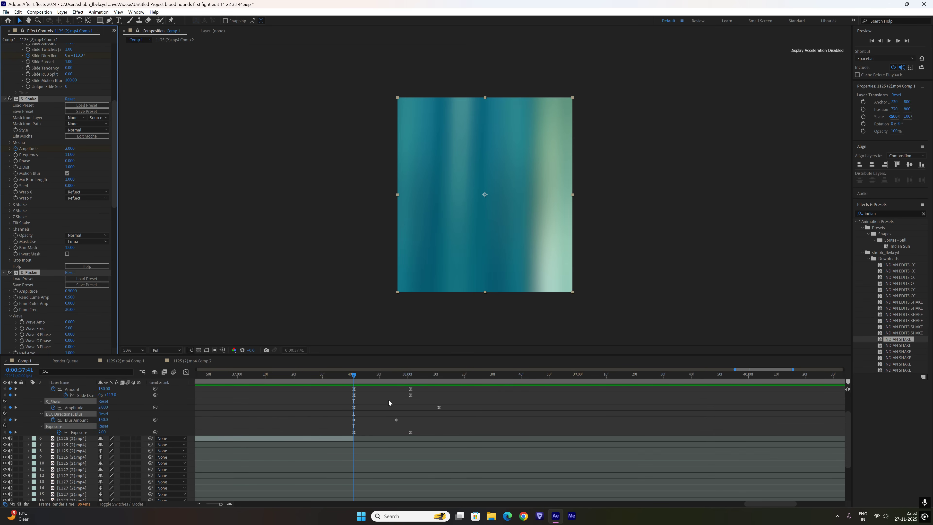
# - Examine Twitch's Amount and Slide Direction keyframes on 1125 (2).mp4 Comp 1 at 0:00:38:01, along with the effect's blur, light and slide settings
pyautogui.click(229, 504)
pyautogui.click(228, 504)
pyautogui.scroll(2, 452, 446)
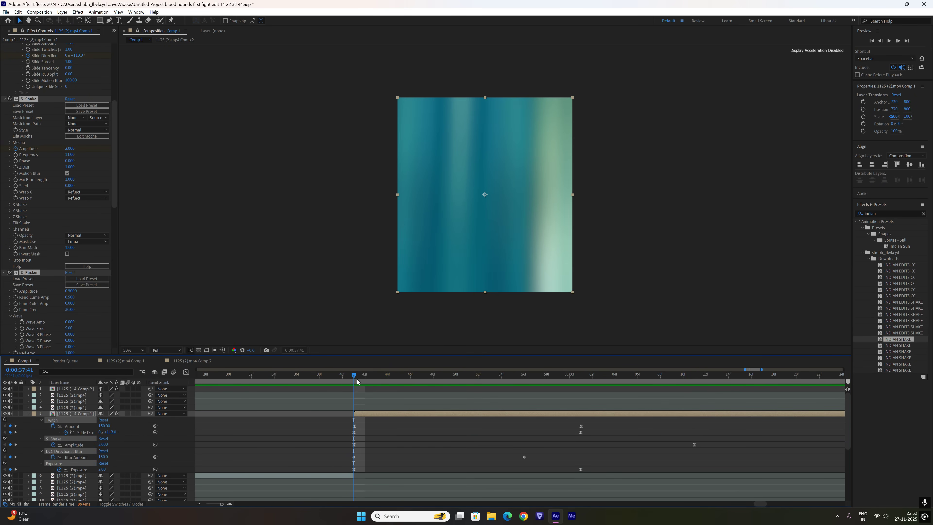
pyautogui.moveTo(357, 381); pyautogui.dragTo(374, 387)
pyautogui.moveTo(380, 387); pyautogui.dragTo(580, 384)
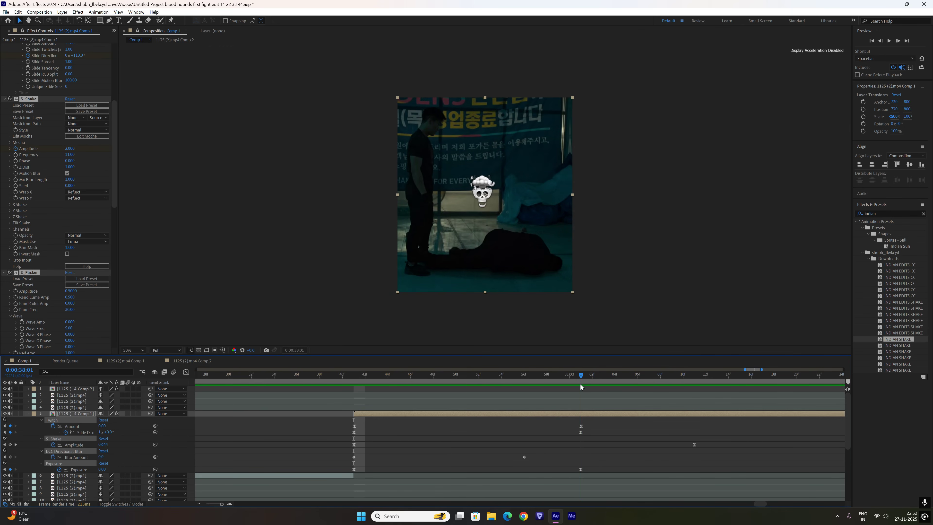
pyautogui.moveTo(604, 426); pyautogui.dragTo(305, 440)
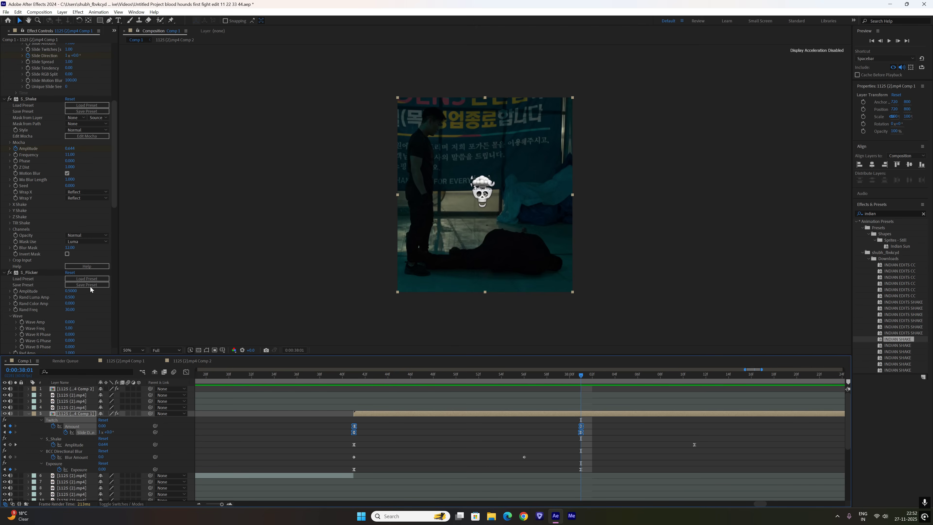
pyautogui.scroll(5, 48, 139)
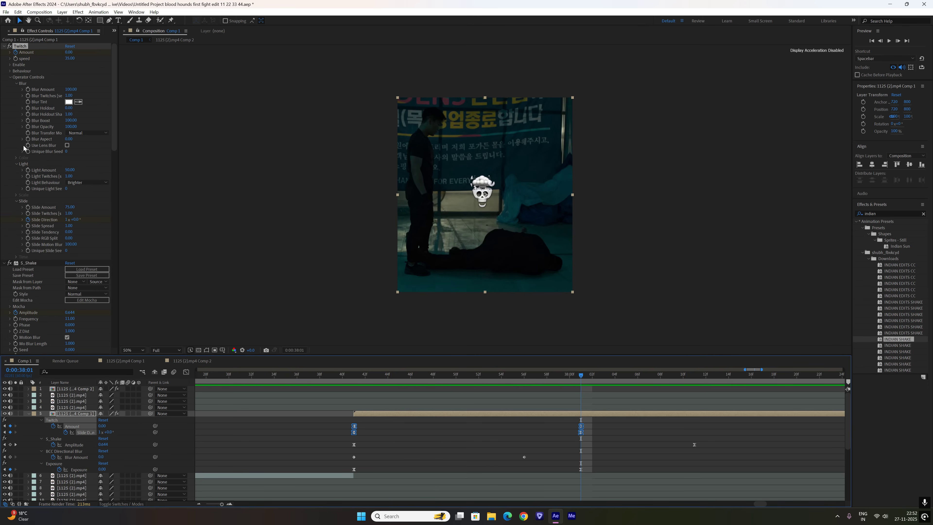
pyautogui.scroll(-1, 33, 221)
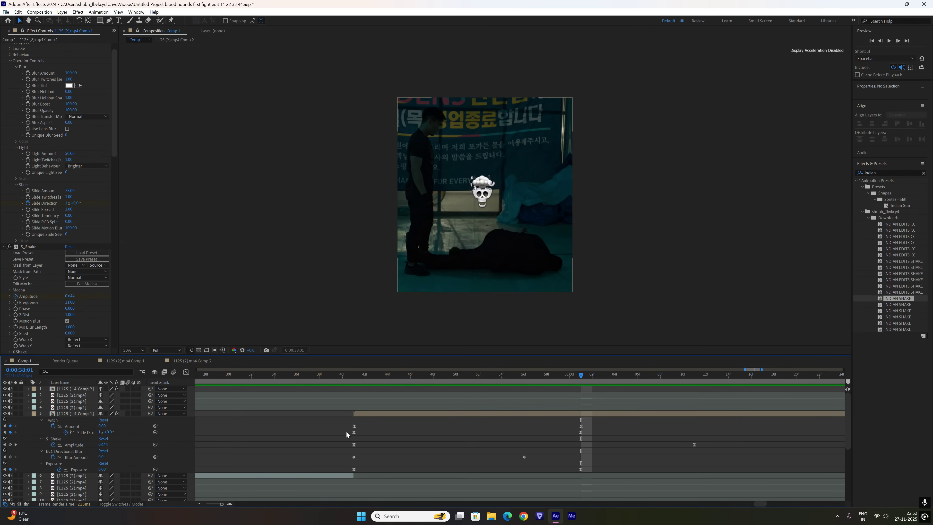
pyautogui.moveTo(347, 438); pyautogui.dragTo(604, 432)
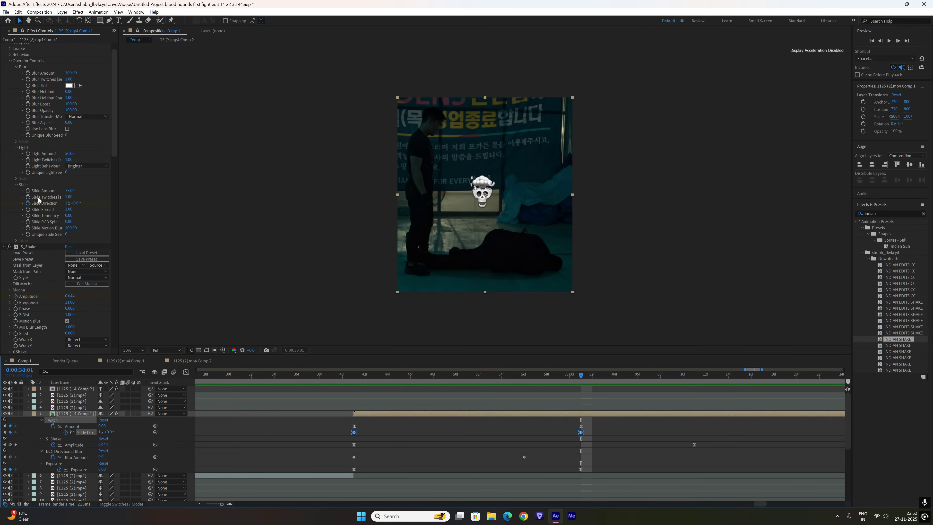
# - Select Twitch's Amount keyframes, inspect their value curve in the Graph Editor, and return to the layer-bar view
pyautogui.moveTo(344, 423); pyautogui.dragTo(589, 427)
pyautogui.scroll(1, 97, 148)
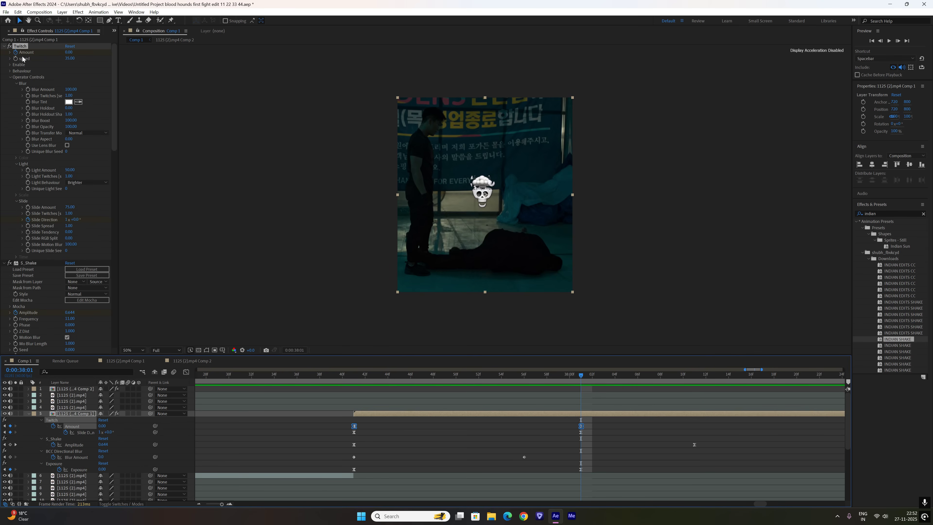
pyautogui.click(187, 372)
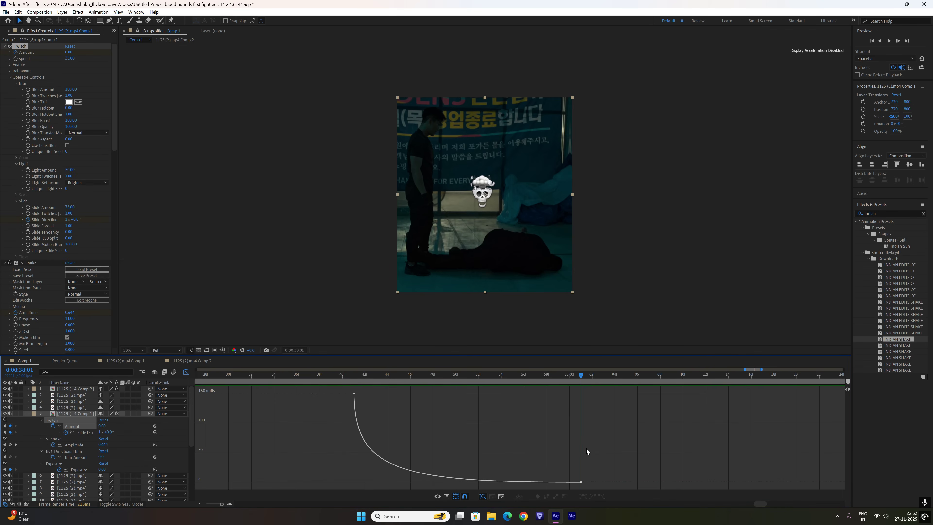
pyautogui.moveTo(618, 427); pyautogui.dragTo(268, 353)
pyautogui.click(437, 377)
pyautogui.rightClick(457, 416)
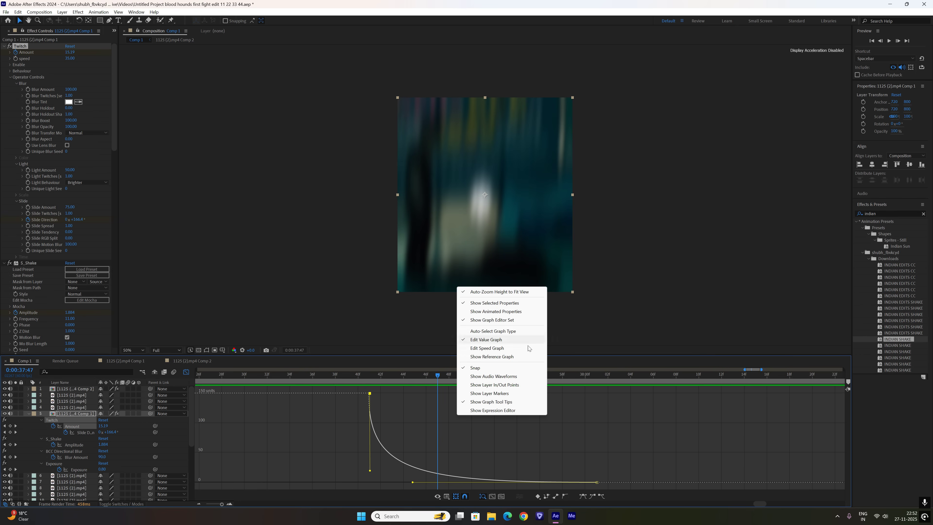
pyautogui.click(187, 372)
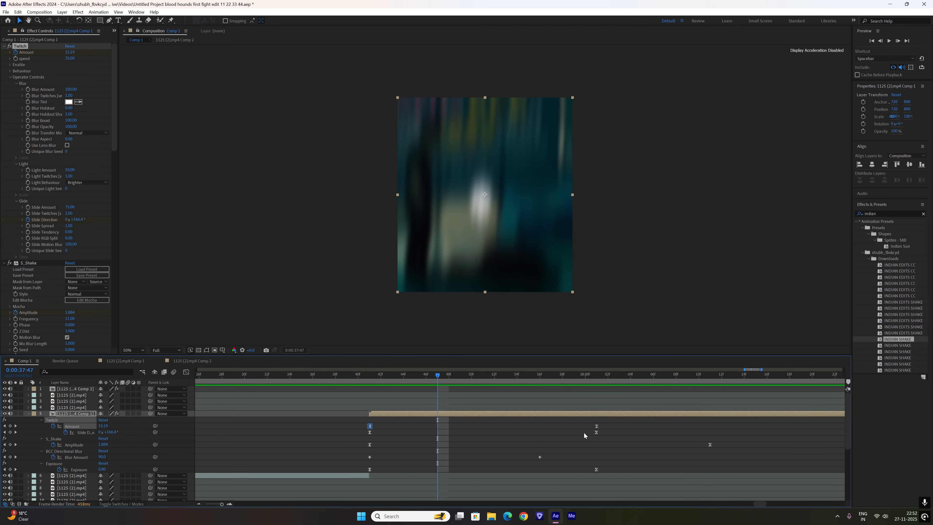
# - Select Twitch's Slide Direction keyframes and inspect their curve in the Graph Editor before returning to the layer bars
pyautogui.moveTo(604, 436); pyautogui.dragTo(361, 429)
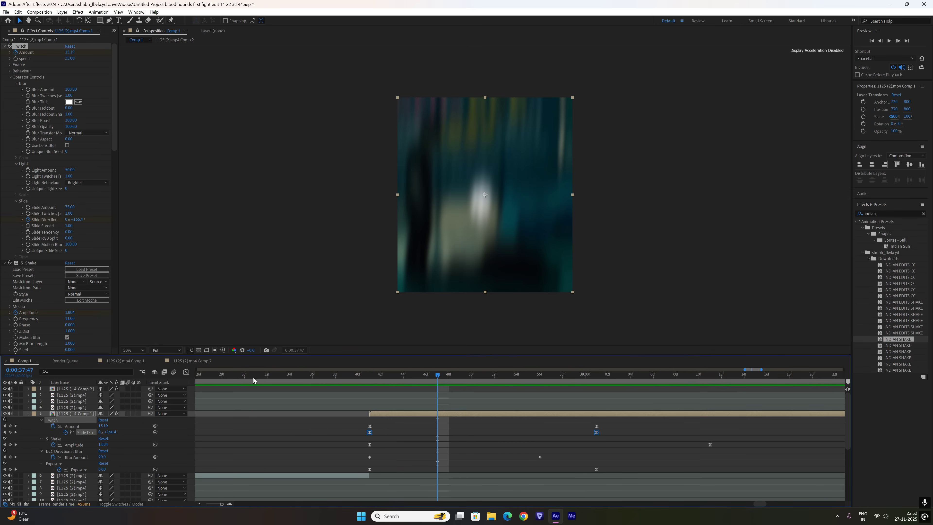
pyautogui.click(187, 372)
pyautogui.rightClick(492, 433)
pyautogui.moveTo(439, 439); pyautogui.dragTo(656, 392)
pyautogui.rightClick(582, 422)
pyautogui.click(187, 372)
# - Examine the S_Shake Amplitude keyframe at 0:00:38:11 and inspect the property's value curve and easing handles in the Graph Editor
pyautogui.moveTo(598, 373); pyautogui.dragTo(705, 419)
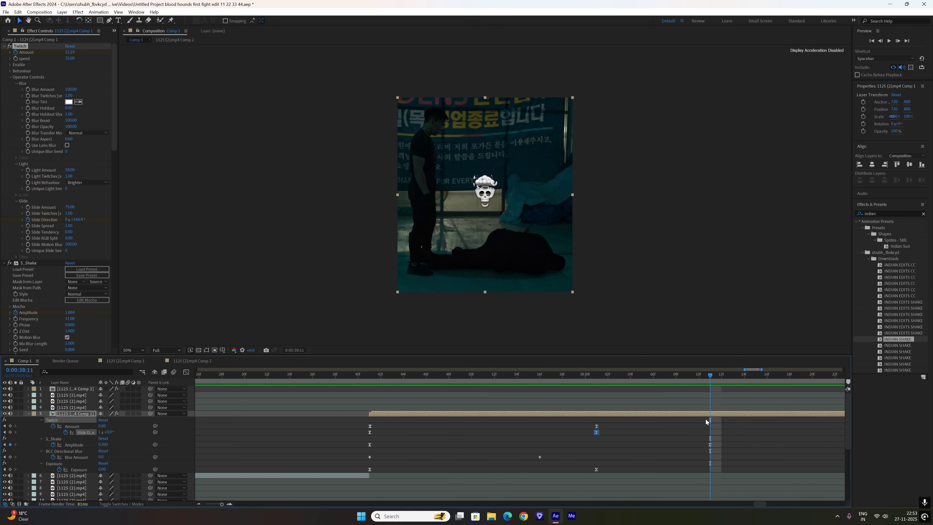
pyautogui.click(710, 445)
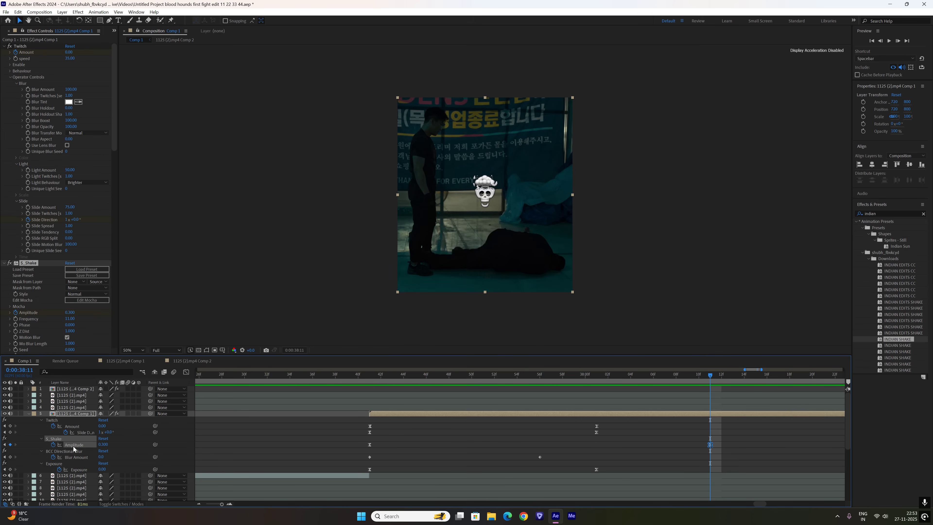
pyautogui.click(186, 372)
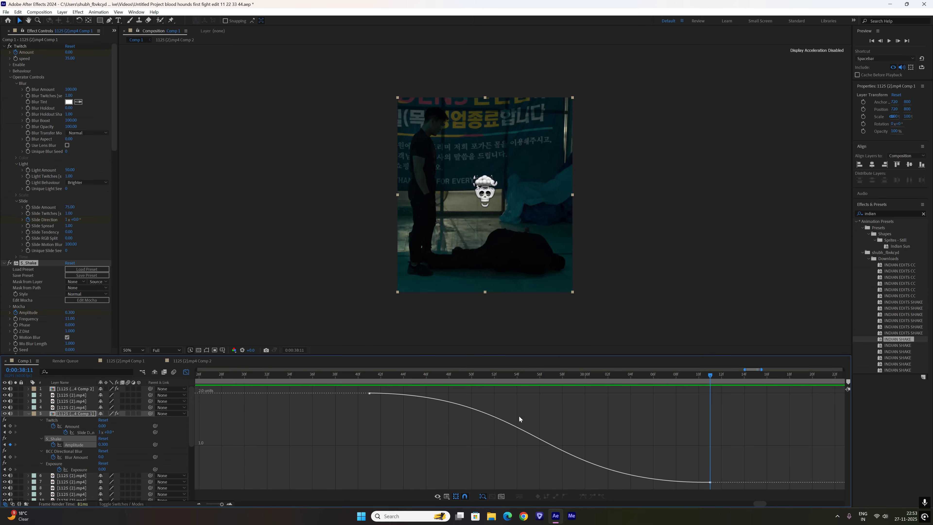
pyautogui.rightClick(519, 416)
pyautogui.click(470, 448)
pyautogui.click(370, 394)
pyautogui.rightClick(444, 426)
pyautogui.click(185, 375)
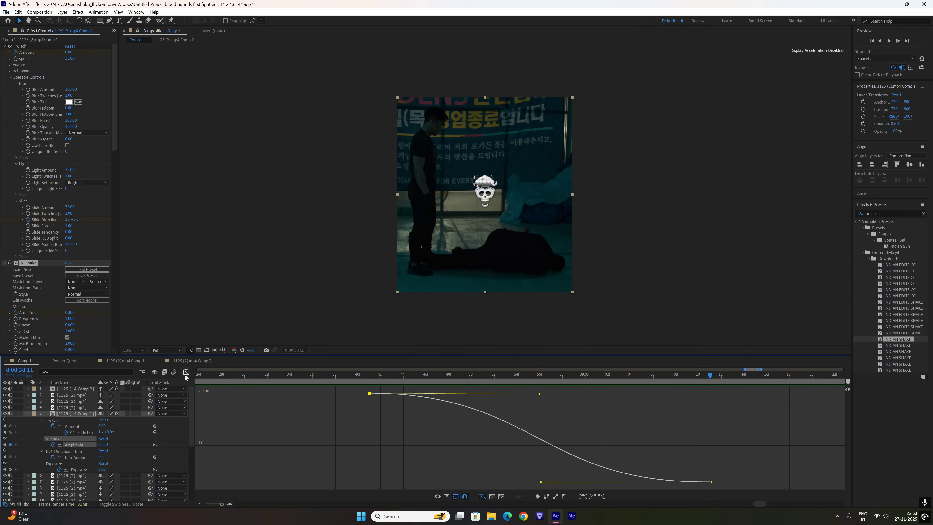
pyautogui.click(185, 372)
# - Review the S_Shake, S_Flicker, S_Shake 2, BCC Directional Blur and Exposure settings of 1125 (2).mp4 Comp 1 at 0:00:37:41
pyautogui.scroll(-1, 110, 311)
pyautogui.scroll(-3, 110, 311)
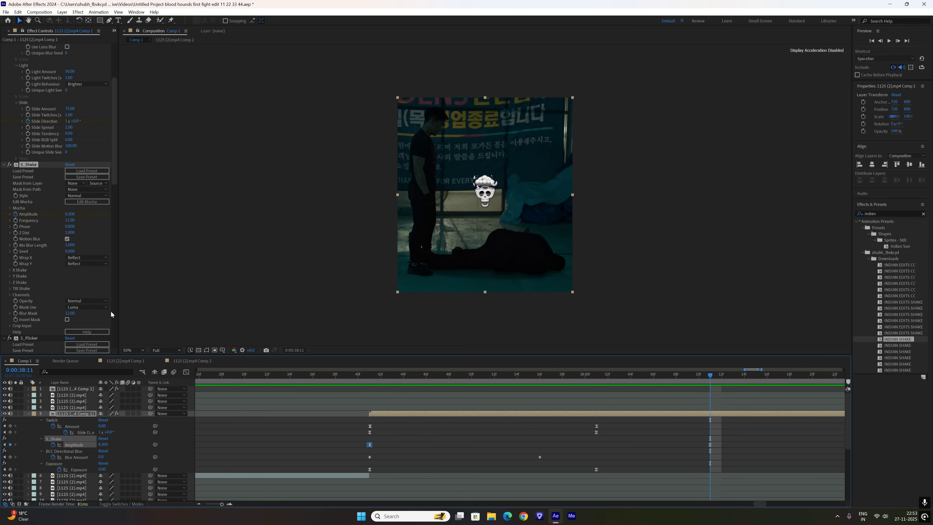
pyautogui.scroll(-1, 62, 223)
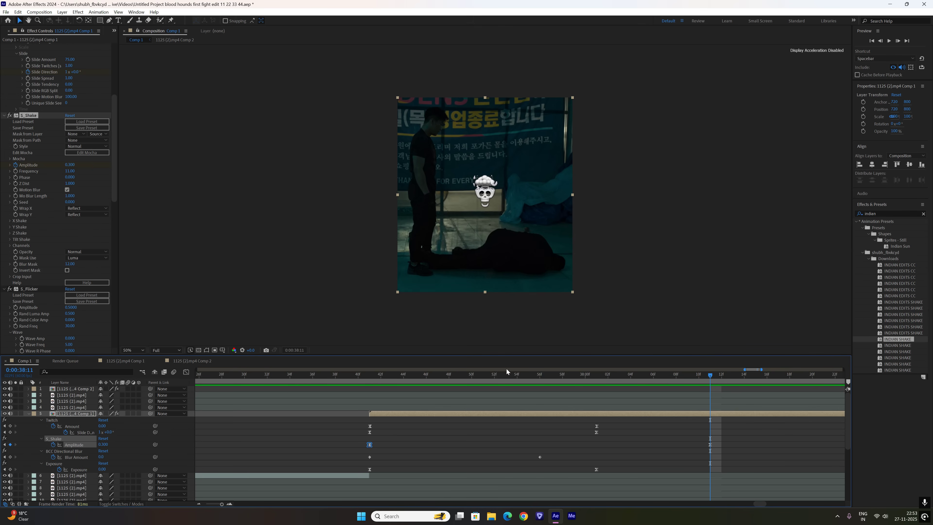
pyautogui.click(369, 381)
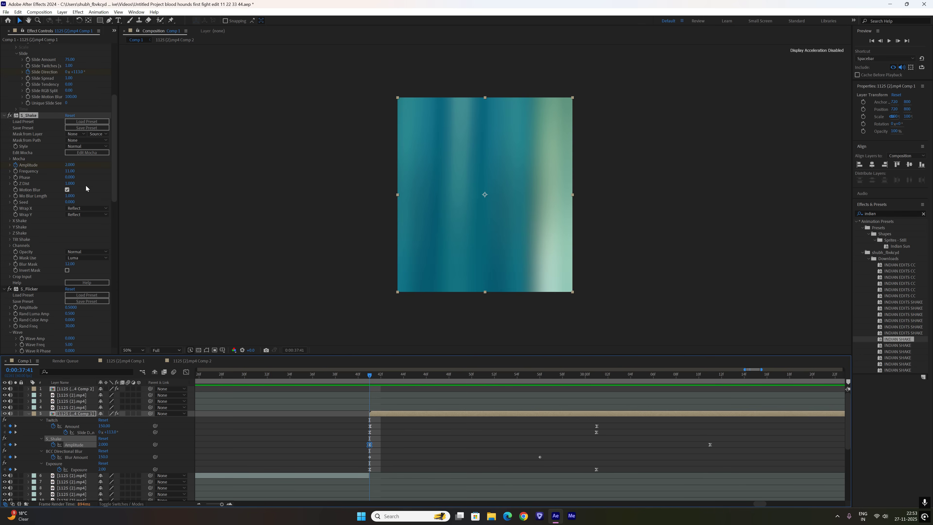
pyautogui.scroll(-6, 82, 262)
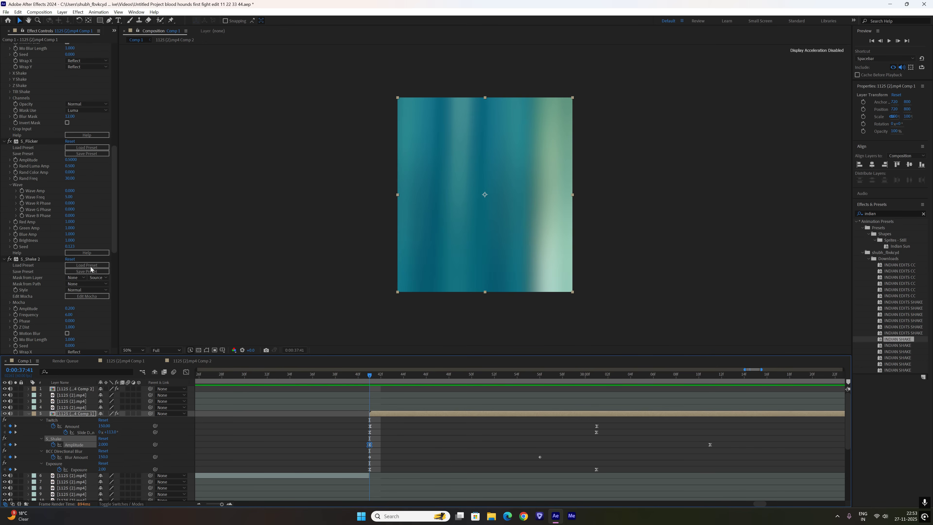
pyautogui.scroll(-2, 61, 260)
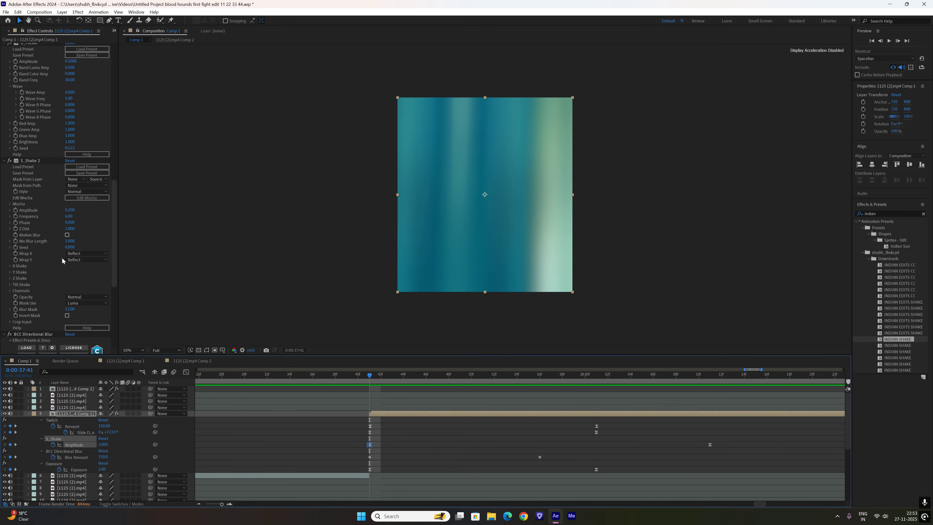
pyautogui.scroll(2, 46, 204)
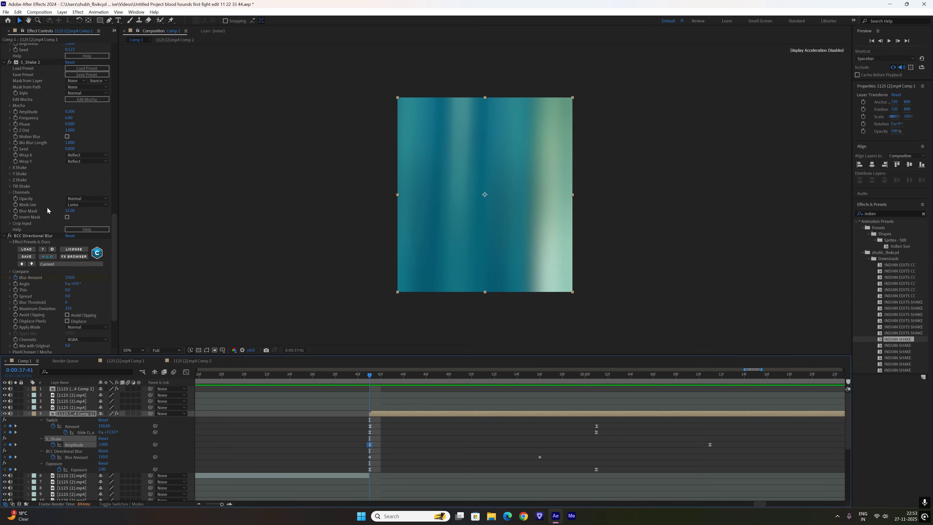
pyautogui.scroll(2, 47, 207)
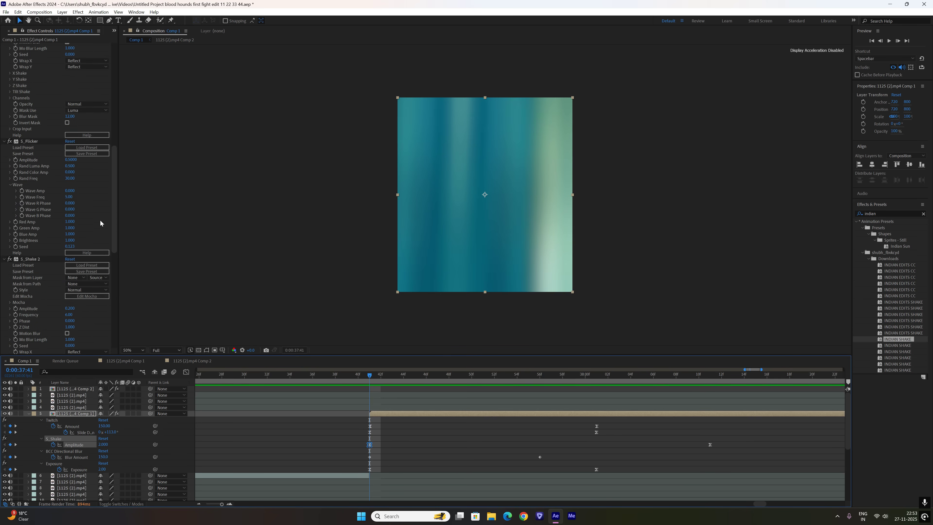
pyautogui.scroll(-5, 101, 220)
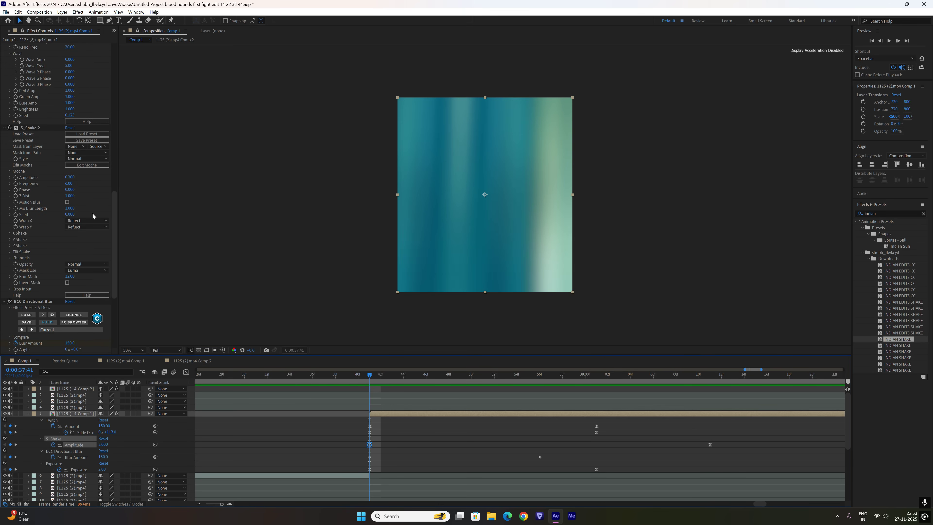
pyautogui.scroll(-5, 92, 216)
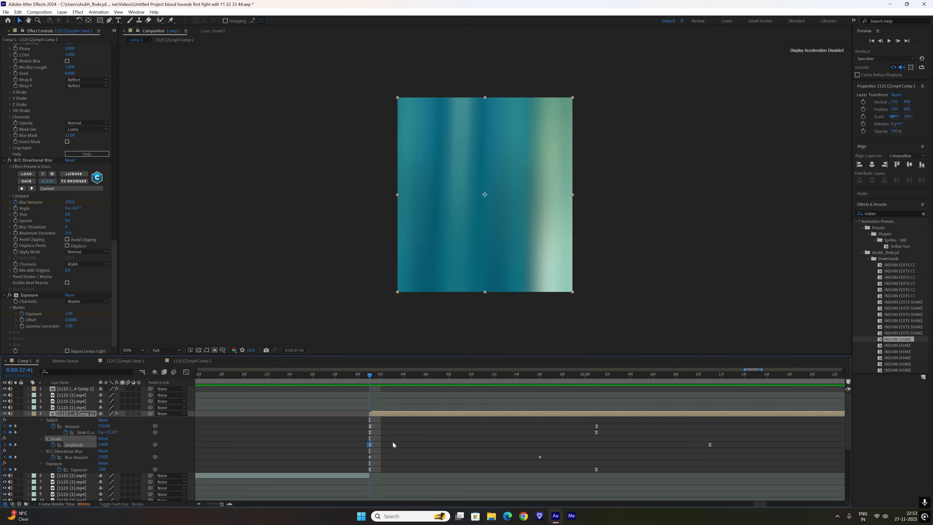
# - Compare BCC Directional Blur's Blur Amount at its two keyframes, 0:00:37:56 and 0:00:37:41
pyautogui.moveTo(361, 456); pyautogui.dragTo(562, 464)
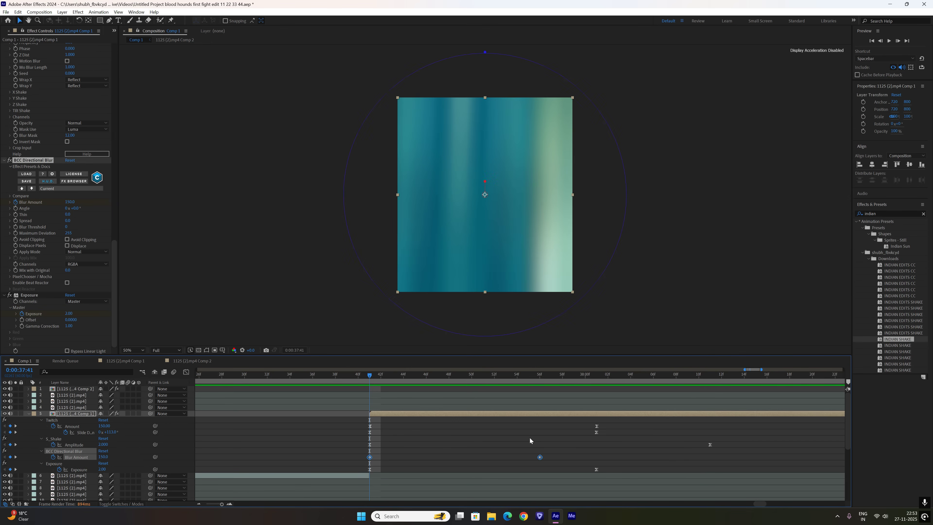
pyautogui.click(544, 375)
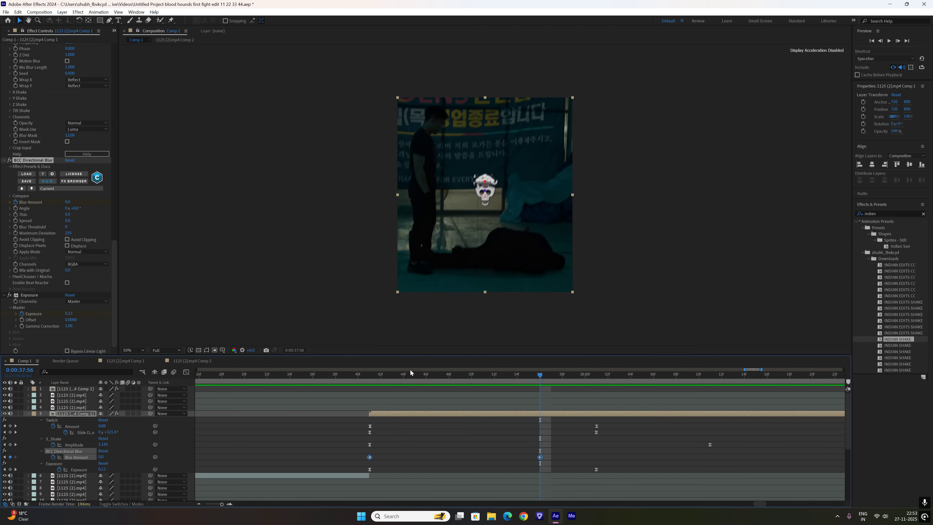
pyautogui.click(369, 380)
# - Check the Exposure keyframe at 0:00:38:01 and inspect the property's value curve in the Graph Editor
pyautogui.moveTo(611, 467); pyautogui.dragTo(321, 478)
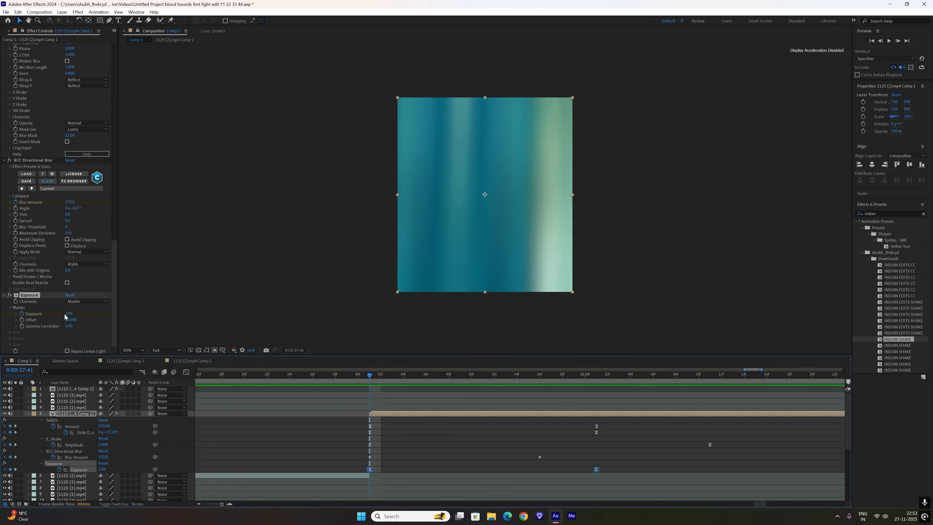
pyautogui.click(596, 378)
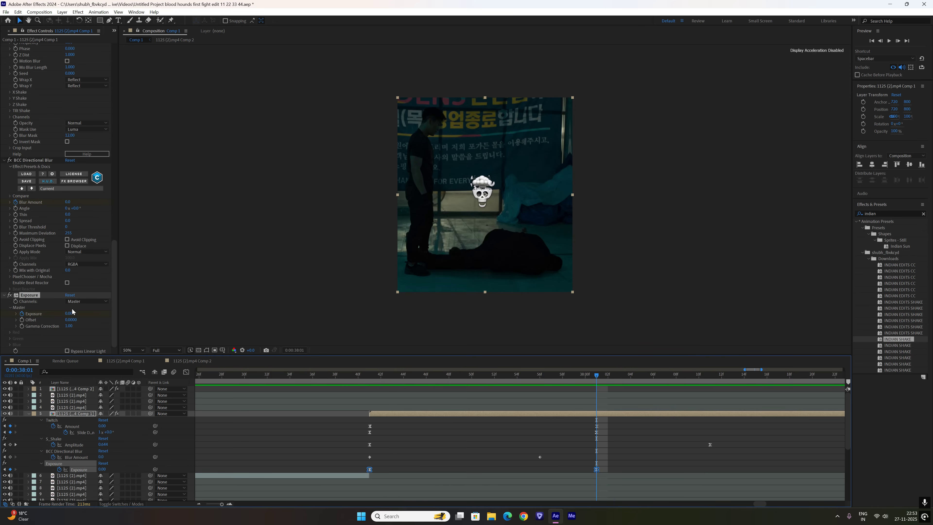
pyautogui.click(186, 372)
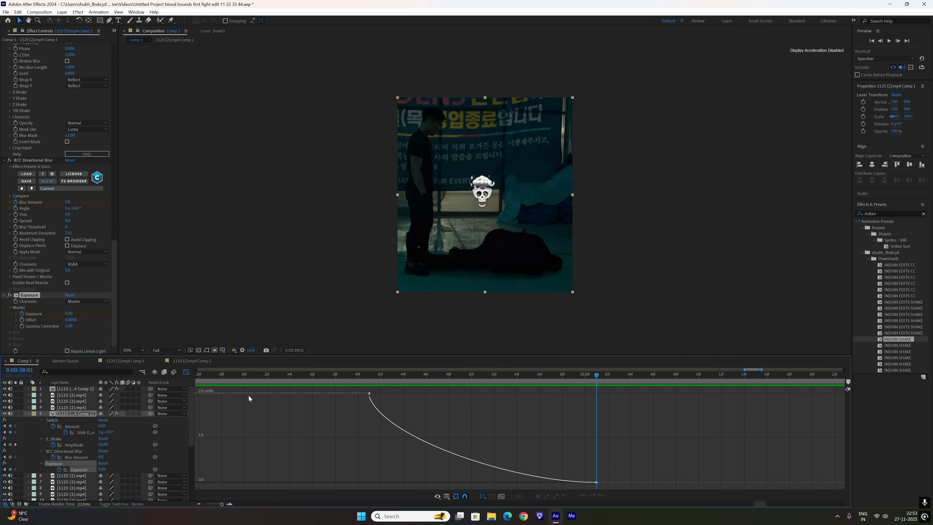
pyautogui.rightClick(443, 391)
pyautogui.click(186, 372)
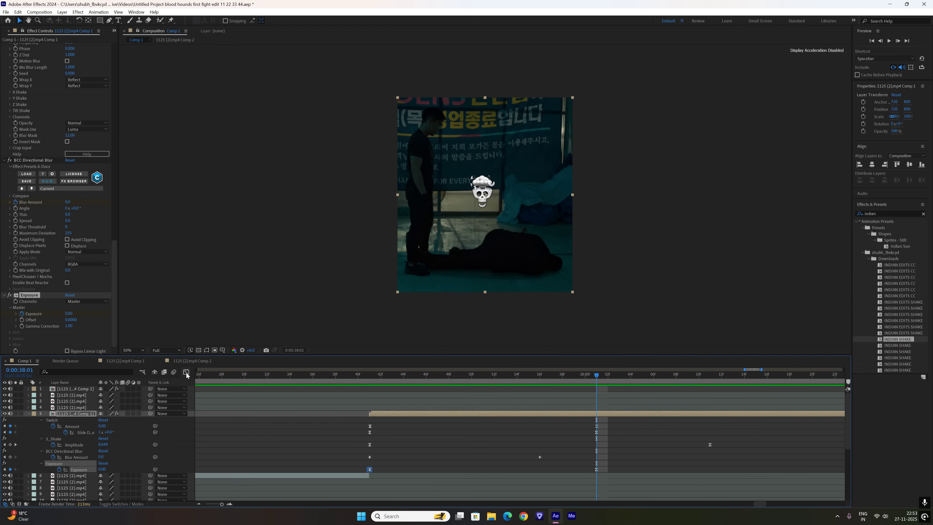
# - Collapse the keyframe list of 1125 (2).mp4 Comp 1 and preview its shake from 0:00:37:29 and again from 0:00:37:35
pyautogui.press('u')
pyautogui.press('space')
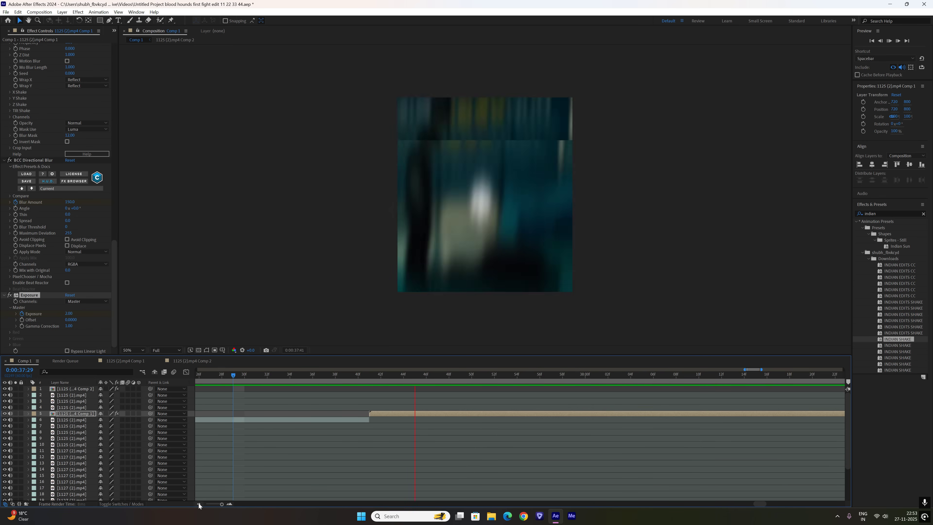
pyautogui.click(198, 503)
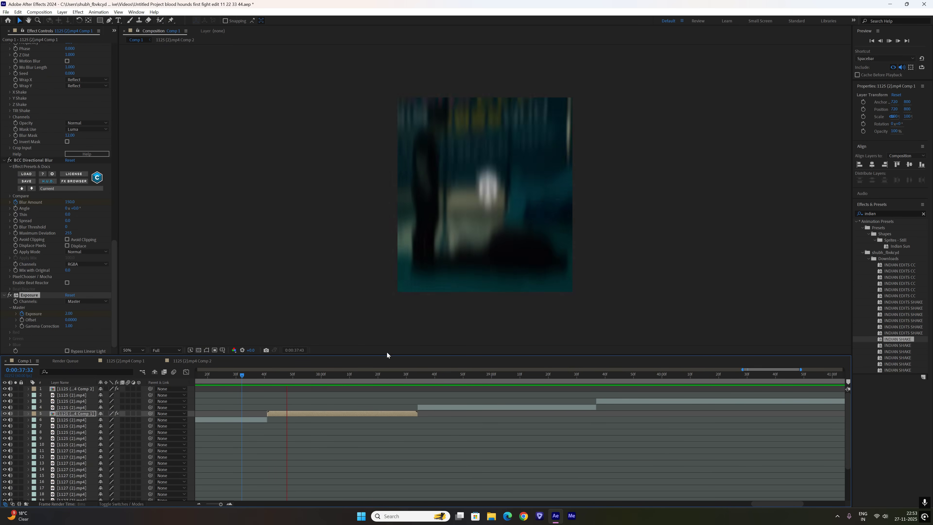
pyautogui.click(899, 333)
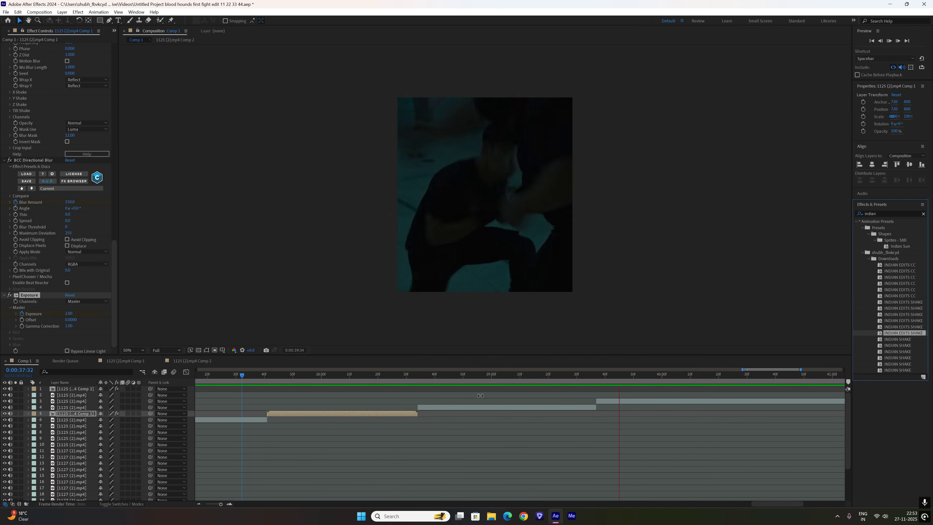
pyautogui.click(250, 377)
pyautogui.press('space')
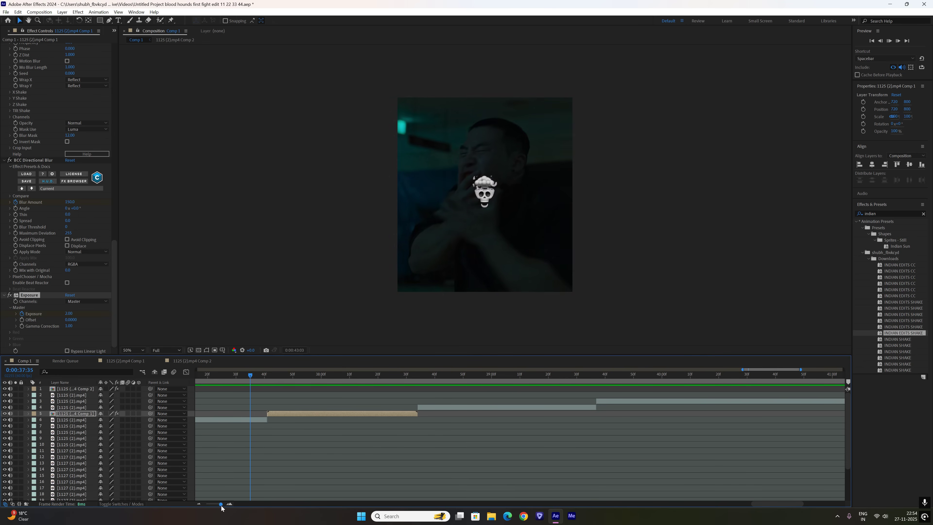
# - Show the whole Comp 1 timeline, return to 0:00:00:00 and preview the edit from the beginning
pyautogui.moveTo(221, 506); pyautogui.dragTo(200, 511)
pyautogui.click(742, 377)
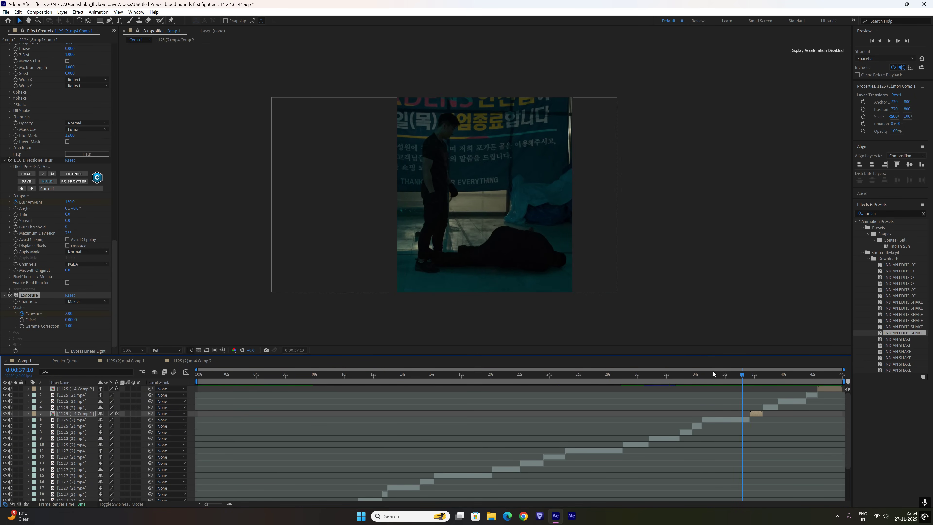
pyautogui.moveTo(706, 354); pyautogui.dragTo(196, 317)
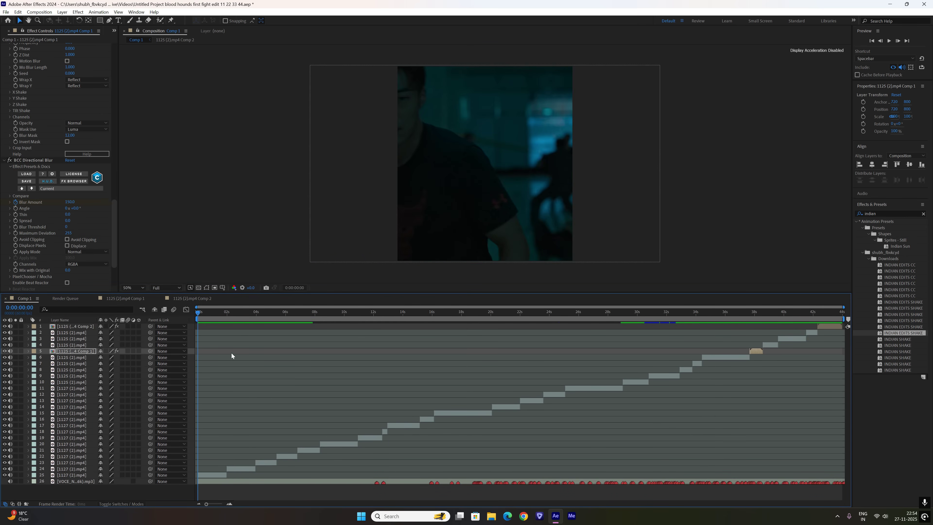
pyautogui.press('space')
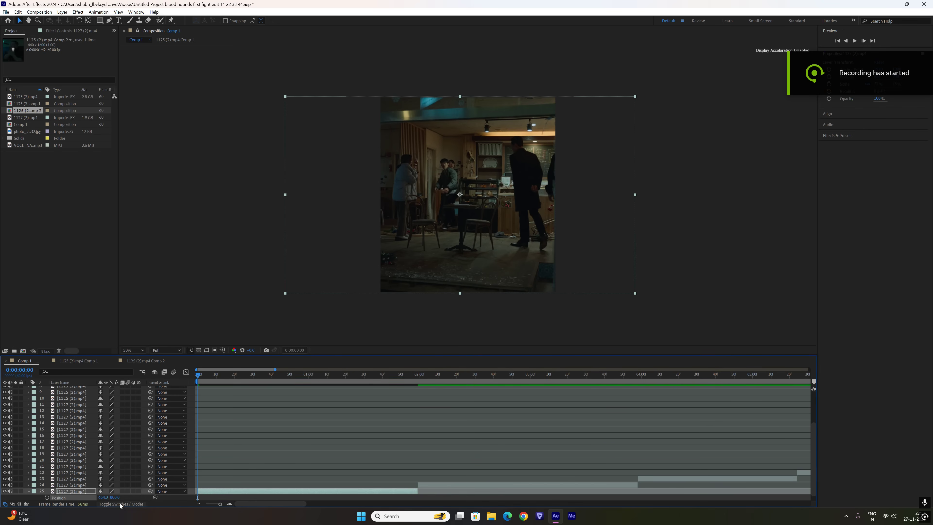
# - Adjust the horizontal Position of the opening 1127 (2).mp4 clips to keep their subjects inside the vertical frame
pyautogui.press('p')
pyautogui.click(280, 374)
pyautogui.press('space')
pyautogui.moveTo(103, 485); pyautogui.dragTo(55, 479)
pyautogui.click(340, 375)
pyautogui.click(520, 377)
pyautogui.click(72, 472)
pyautogui.click(483, 375)
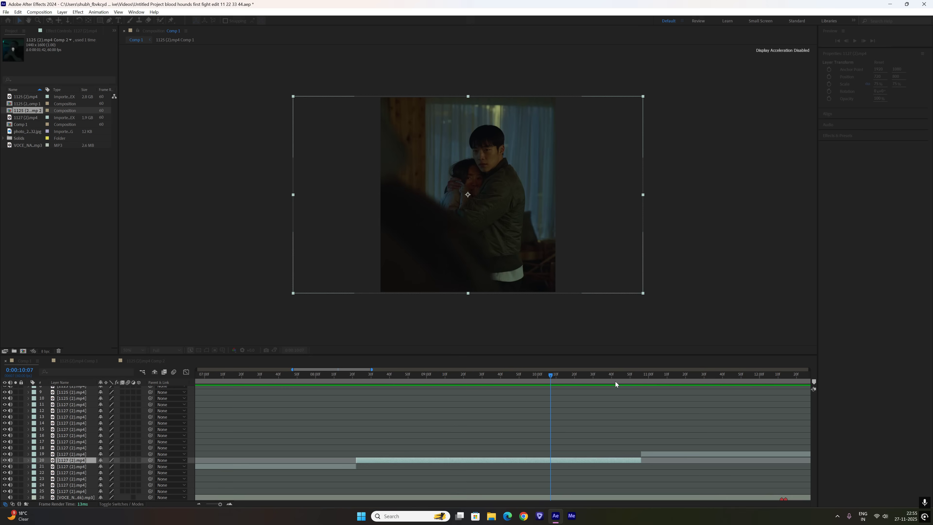
# - Cut the layer 20 clip at 0:00:10:12 and extend the start of the layer 19 clip back to that time
pyautogui.click(560, 375)
pyautogui.press('Delete')
pyautogui.moveTo(641, 454); pyautogui.dragTo(561, 454)
pyautogui.click(560, 376)
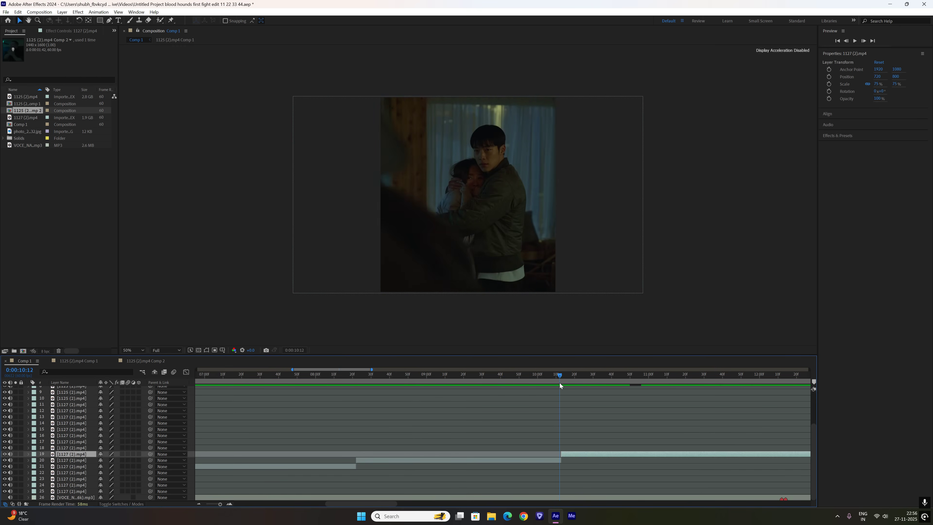
# - Keyframe the Position of the layer 20 clip, shifting the shot right at its start, and preview the reframing
pyautogui.click(543, 461)
pyautogui.press('p')
pyautogui.click(47, 460)
pyautogui.click(358, 374)
pyautogui.moveTo(105, 461); pyautogui.dragTo(146, 461)
pyautogui.press('p')
pyautogui.click(288, 374)
pyautogui.press('space')
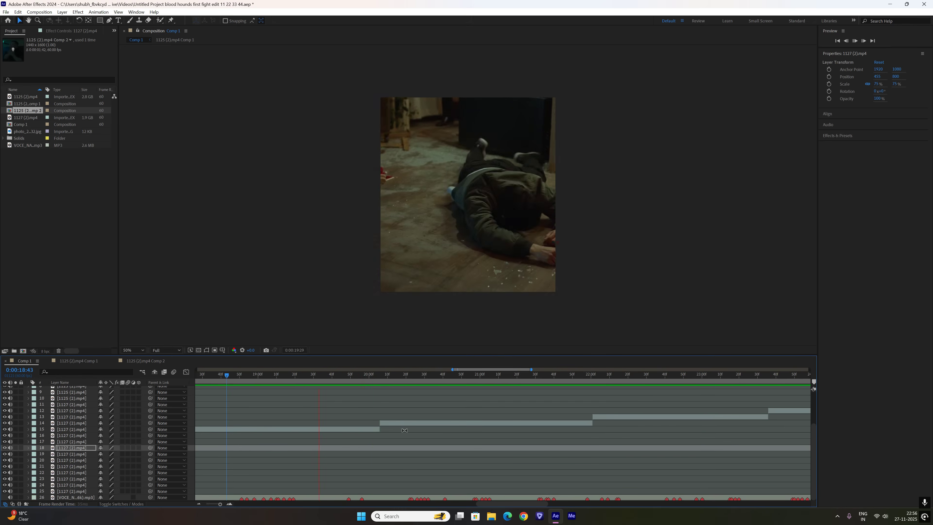
# - Start Position keyframing on the layer 15 1127 (2).mp4 clip, shift the shot right, and preview the move
pyautogui.click(378, 375)
pyautogui.rightClick(218, 429)
pyautogui.click(352, 420)
pyautogui.press('p')
pyautogui.click(47, 426)
pyautogui.moveTo(104, 426); pyautogui.dragTo(206, 426)
pyautogui.click(427, 375)
pyautogui.press('space')
pyautogui.press('p')
pyautogui.click(292, 375)
pyautogui.press('space')
# - Add a Position keyframe to the layer 15 clip at 0:00:19:43 that moves the shot left, and preview it
pyautogui.click(527, 378)
pyautogui.press('p')
pyautogui.click(575, 375)
pyautogui.moveTo(103, 426); pyautogui.dragTo(63, 426)
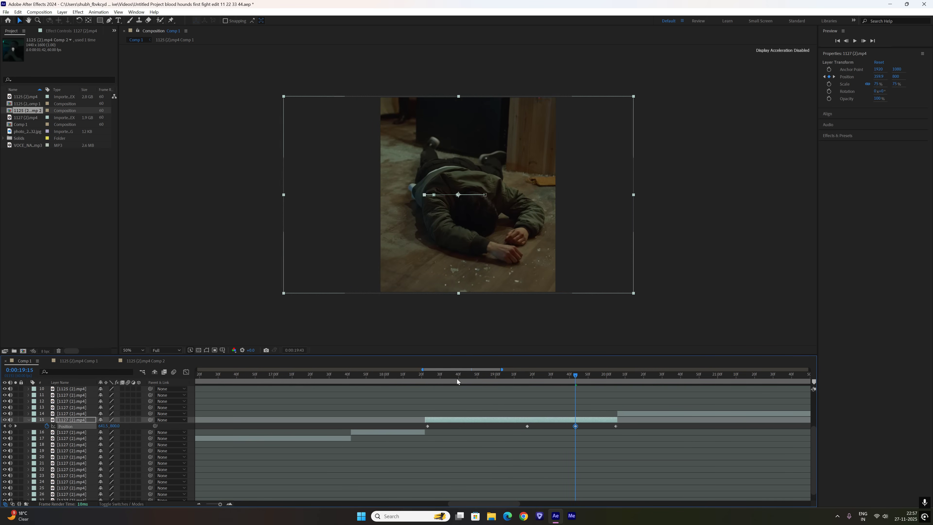
pyautogui.moveTo(458, 382); pyautogui.dragTo(404, 378)
pyautogui.press('p')
pyautogui.press('space')
# - Keyframe the Position of the next clip with the shot nudged slightly left, and preview the following section
pyautogui.click(475, 375)
pyautogui.click(298, 375)
pyautogui.click(352, 407)
pyautogui.press('p')
pyautogui.moveTo(103, 413)
pyautogui.mouseDown()
pyautogui.moveTo(136, 413)
pyautogui.moveTo(96, 414)
pyautogui.mouseUp()
pyautogui.click(47, 413)
pyautogui.click(472, 375)
pyautogui.press('p')
pyautogui.press('space')
pyautogui.moveTo(429, 379); pyautogui.dragTo(267, 381)
pyautogui.press('space')
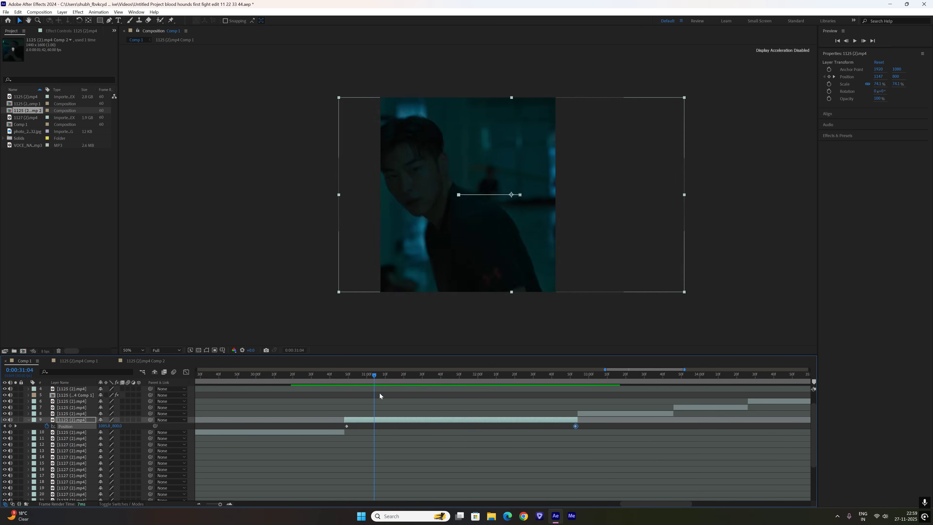
# - Add intermediate Position keyframes to the layer 9 1125 (2).mp4 clip up to 0:00:32:14 so the frame follows the man's face
pyautogui.click(404, 375)
pyautogui.press('space')
pyautogui.moveTo(105, 426); pyautogui.dragTo(136, 441)
pyautogui.click(442, 375)
pyautogui.press('u')
pyautogui.click(488, 375)
pyautogui.moveTo(488, 376); pyautogui.dragTo(505, 383)
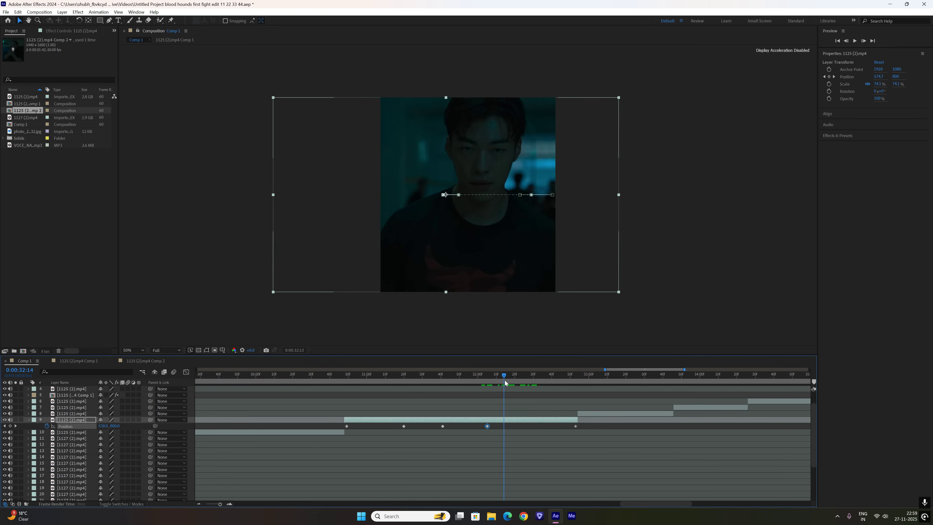
pyautogui.moveTo(104, 426); pyautogui.dragTo(66, 428)
# - Check the layer 9 clip's keyframes and preview its reframed motion from 0:00:30:32
pyautogui.press('u')
pyautogui.click(327, 376)
pyautogui.click(473, 375)
pyautogui.press('u')
pyautogui.press('u')
pyautogui.click(316, 375)
pyautogui.press('space')
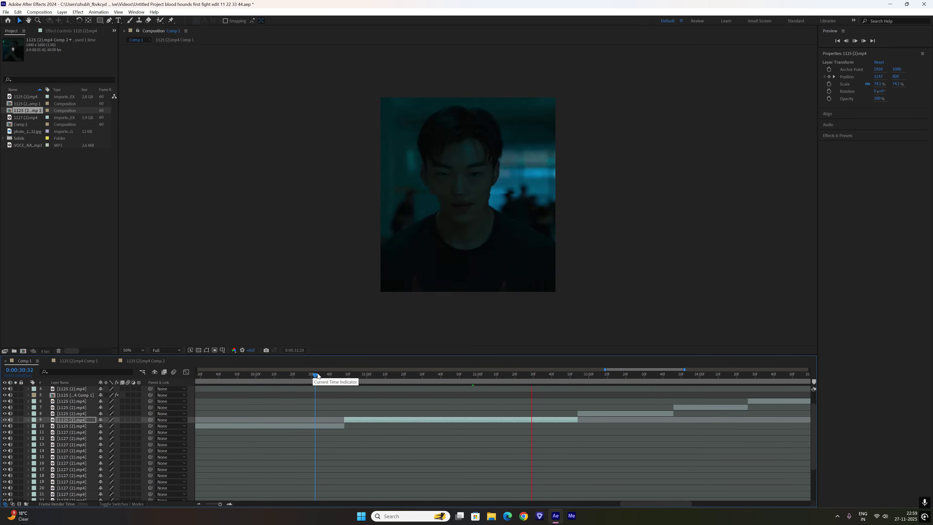
# - Add a Position keyframe at 0:00:35:05 to the layer 6 1125 (2).mp4 clip, moving the shot left, and preview it
pyautogui.moveTo(318, 376); pyautogui.dragTo(714, 401)
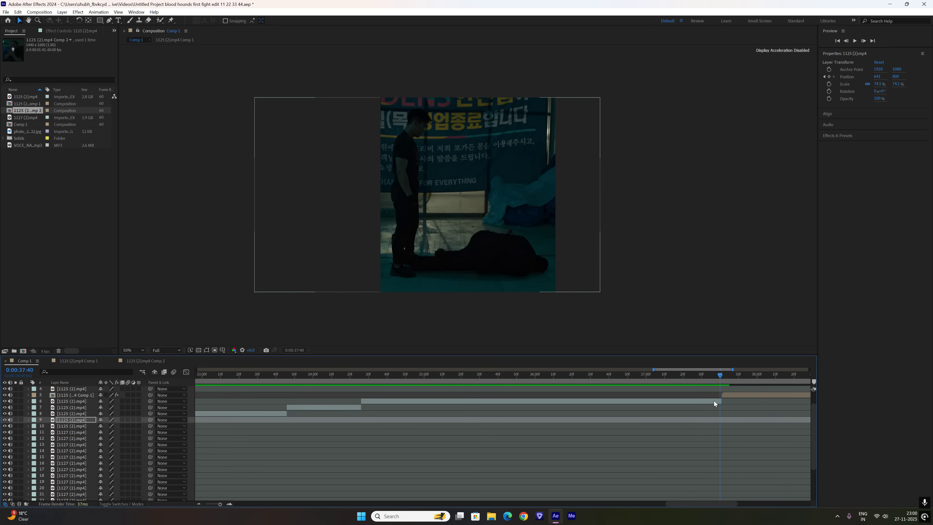
pyautogui.click(714, 401)
pyautogui.press('p')
pyautogui.click(362, 375)
pyautogui.click(433, 375)
pyautogui.moveTo(104, 407); pyautogui.dragTo(40, 407)
pyautogui.click(331, 375)
pyautogui.press('space')
# - Preview the layer 6 clip's reframing again and play the clips that follow it
pyautogui.click(432, 375)
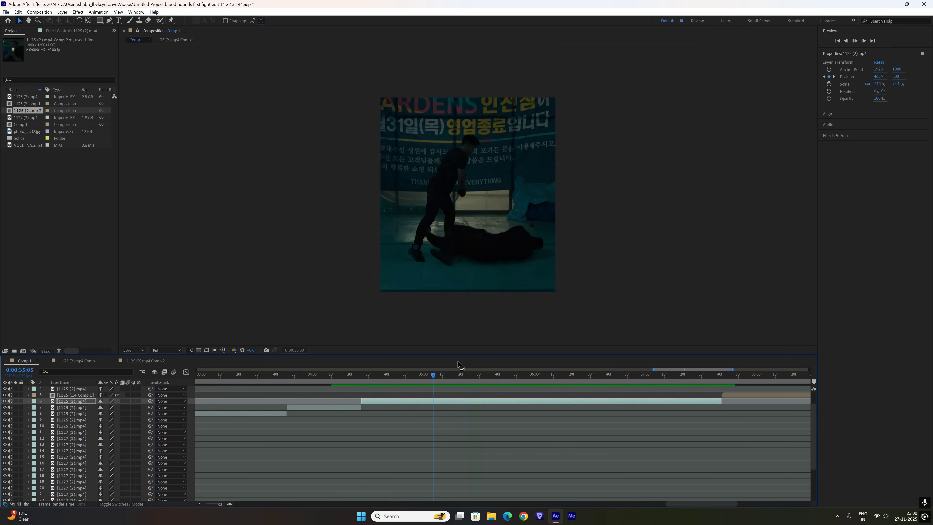
pyautogui.click(504, 375)
pyautogui.press('space')
pyautogui.click(331, 375)
pyautogui.press('space')
pyautogui.hscroll(10, 651, 394)
pyautogui.scroll(2, 381, 402)
pyautogui.click(251, 375)
pyautogui.press('space')
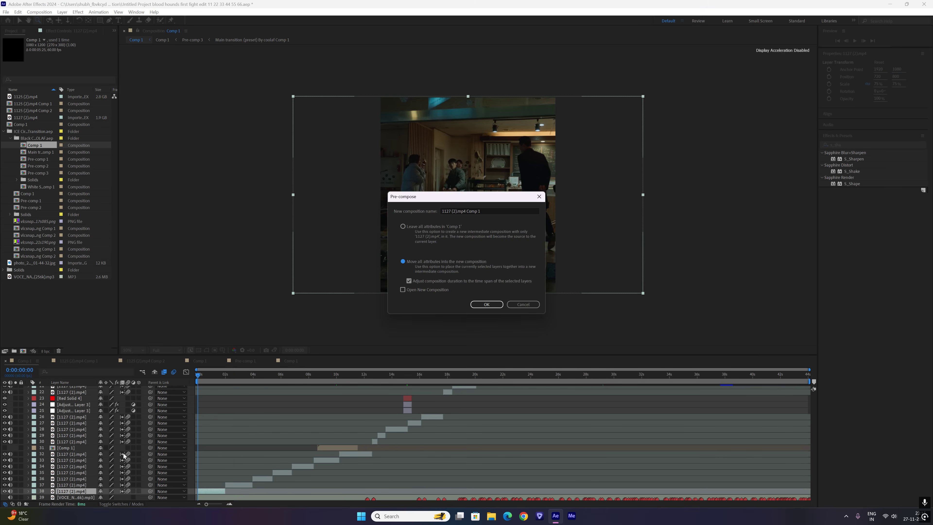
# - Pre-compose each 1127 (2).mp4 clip on layers 37 to 30 separately as Comp 2 to Comp 8, moving all attributes
pyautogui.rightClick(241, 486)
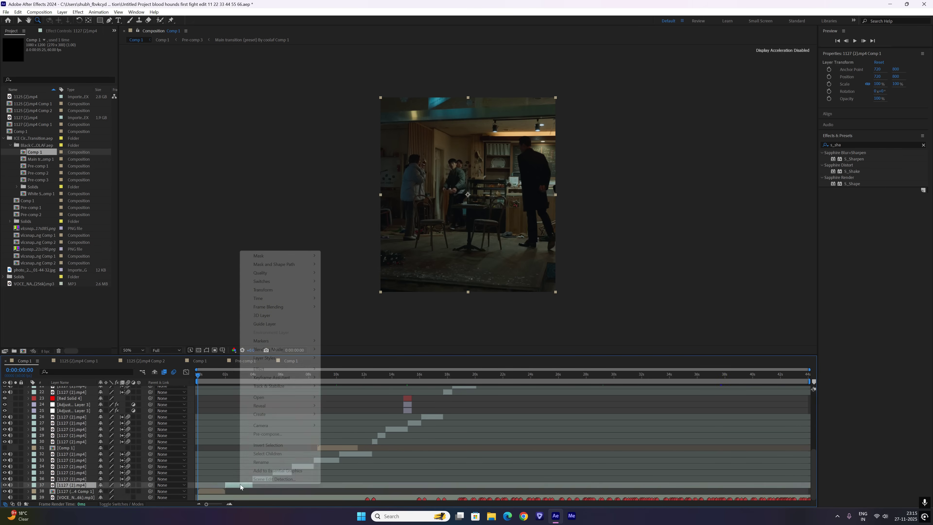
pyautogui.click(268, 434)
pyautogui.rightClick(262, 479)
pyautogui.rightClick(281, 474)
pyautogui.rightClick(301, 467)
pyautogui.click(362, 416)
pyautogui.rightClick(326, 460)
pyautogui.rightClick(354, 454)
# - Pre-compose the 1127 (2).mp4 clips on layers 29 to 26 individually as Comp 9 to Comp 12
pyautogui.rightClick(379, 436)
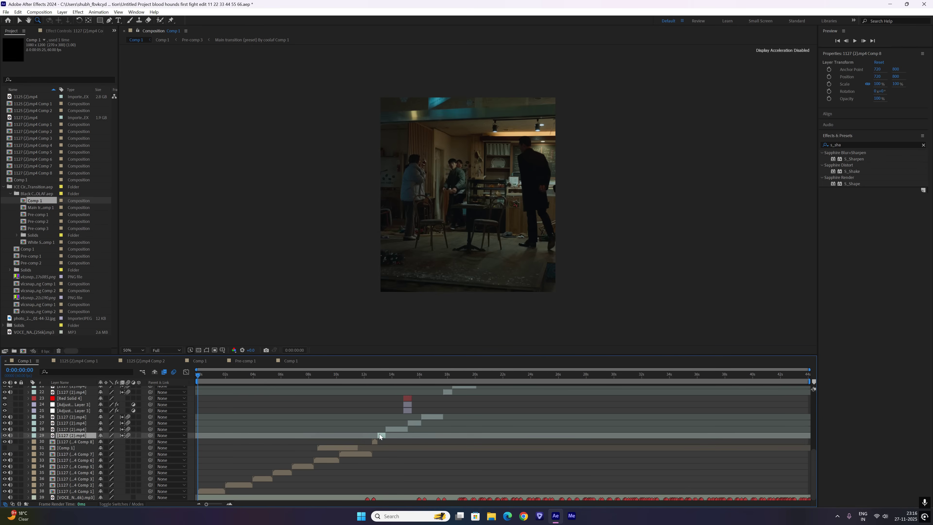
pyautogui.rightClick(397, 430)
pyautogui.rightClick(414, 423)
pyautogui.rightClick(431, 418)
# - Pre-compose the 1127 (2).mp4 clips on layers 22 to 20 individually and cancel Scene Edit Detection for layer 17
pyautogui.scroll(4, 502, 416)
pyautogui.rightClick(464, 460)
pyautogui.click(493, 306)
pyautogui.rightClick(489, 454)
pyautogui.rightClick(526, 435)
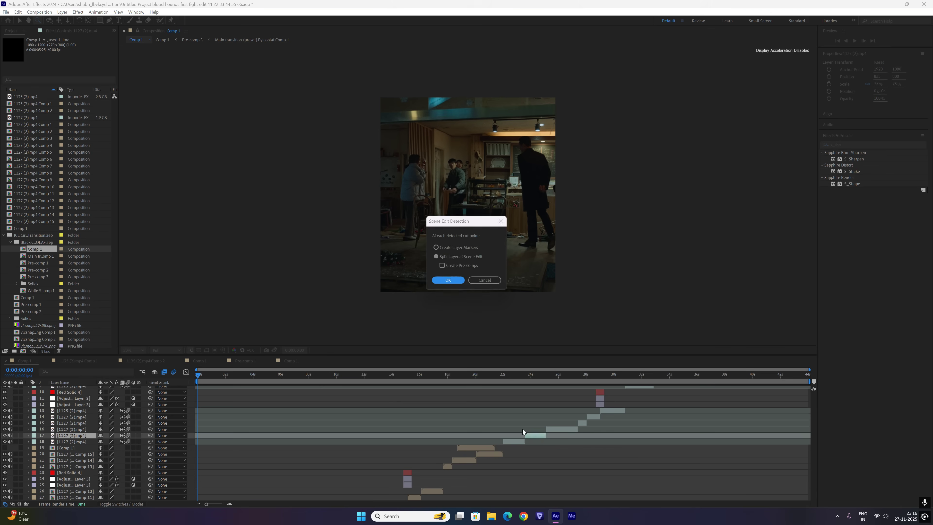
pyautogui.click(484, 280)
# - Pre-compose the 1127 (2).mp4 clips on layers 18 to 14 and the 1125 (2).mp4 clip on layer 13, each separately
pyautogui.rightClick(514, 441)
pyautogui.rightClick(534, 436)
pyautogui.rightClick(561, 429)
pyautogui.rightClick(582, 423)
pyautogui.rightClick(612, 411)
# - Pre-compose the remaining 1125 (2).mp4 clips on layers 9 to 2 individually, finishing with Comp 10, and check the layer list
pyautogui.scroll(3, 617, 417)
pyautogui.rightClick(660, 432)
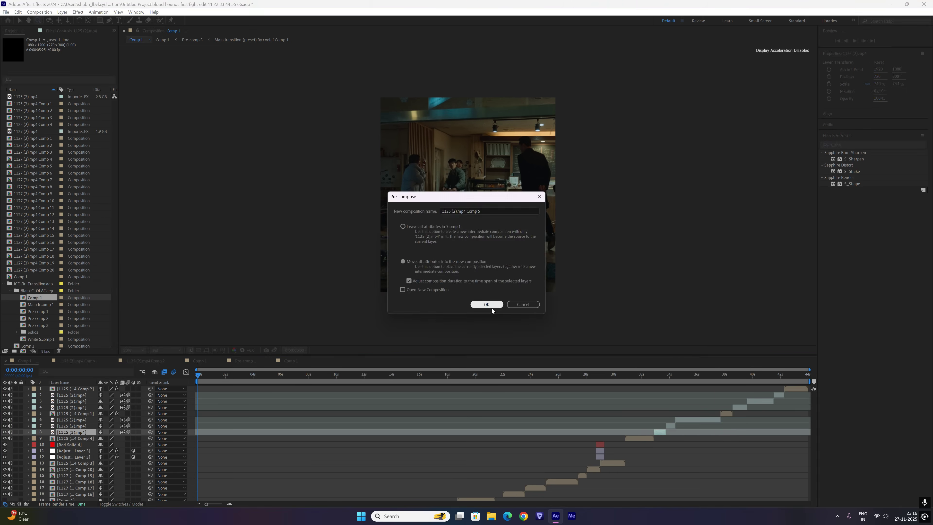
pyautogui.click(492, 306)
pyautogui.rightClick(670, 425)
pyautogui.rightClick(695, 419)
pyautogui.rightClick(739, 407)
pyautogui.rightClick(762, 401)
pyautogui.rightClick(779, 395)
pyautogui.scroll(-5, 239, 431)
pyautogui.scroll(6, 42, 482)
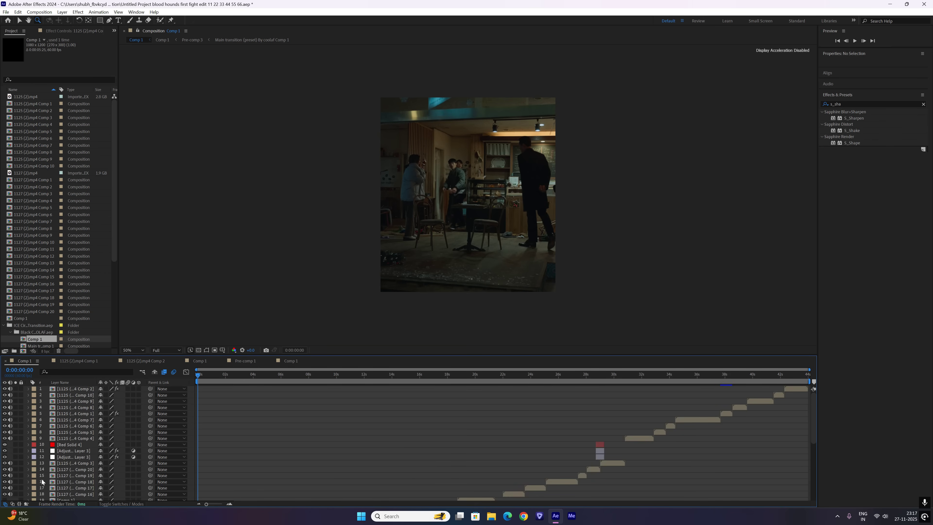
# - Search the effects for "twi" and apply Twixtor Pro to the opening 1127 (2).mp4 Comp 1 layer
pyautogui.scroll(-6, 41, 482)
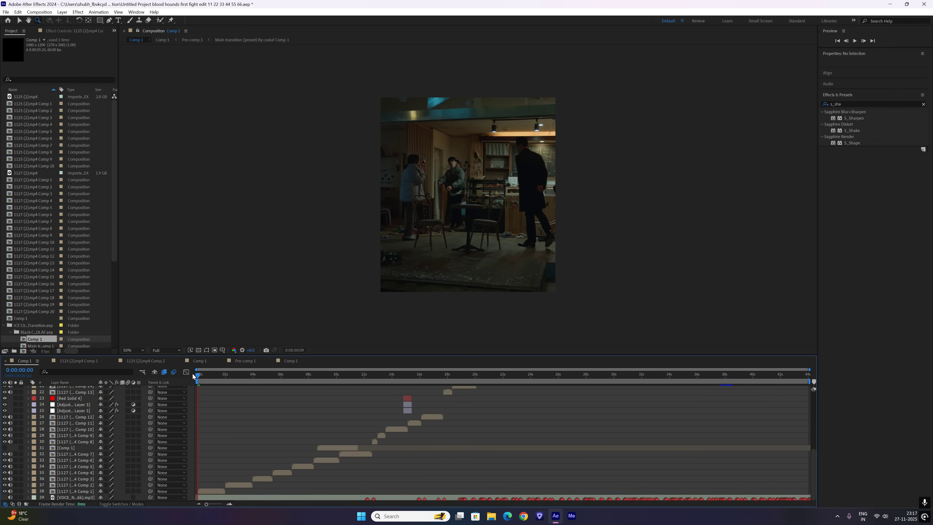
pyautogui.click(863, 96)
pyautogui.click(853, 97)
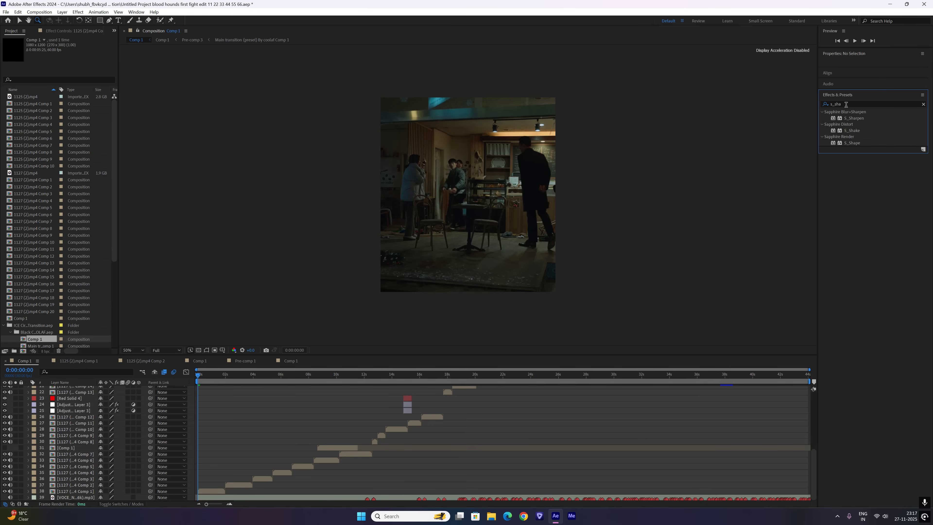
pyautogui.write('twi')
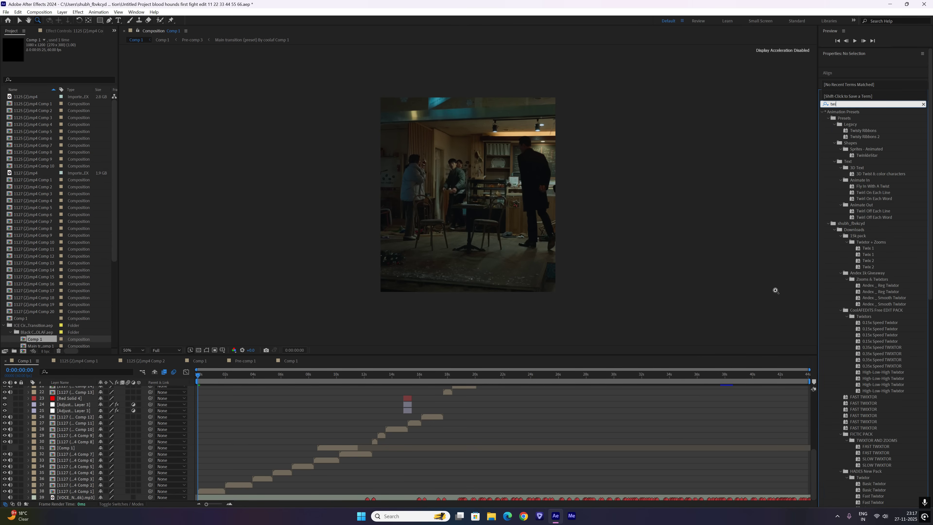
pyautogui.scroll(-10, 908, 346)
pyautogui.moveTo(851, 491); pyautogui.dragTo(211, 491)
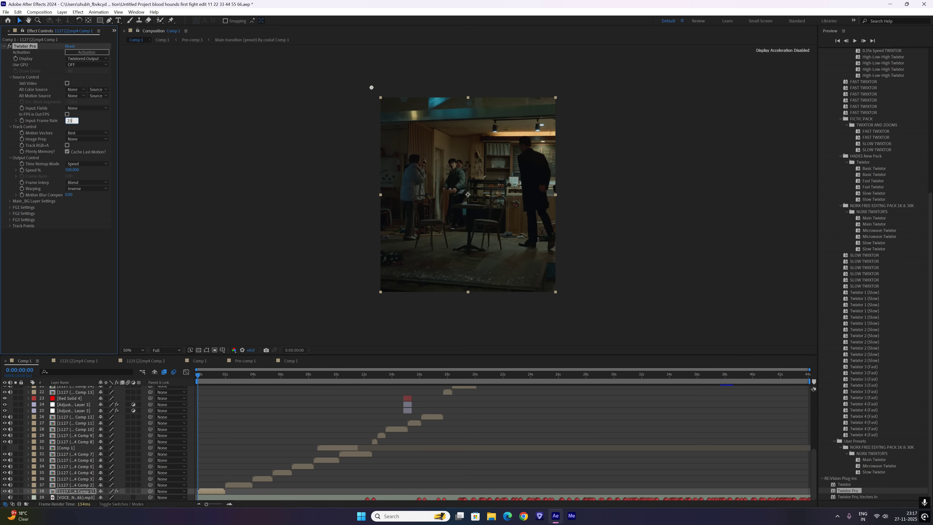
# - Set Twixtor Pro's Input Frame Rate to 23.976, Image Prep to Contrast/Edge Enhance, Frame Interp to Motion Weighted Blend and Warping to Inverse w/ Smart Blend
pyautogui.click(77, 140)
pyautogui.click(88, 154)
pyautogui.click(87, 183)
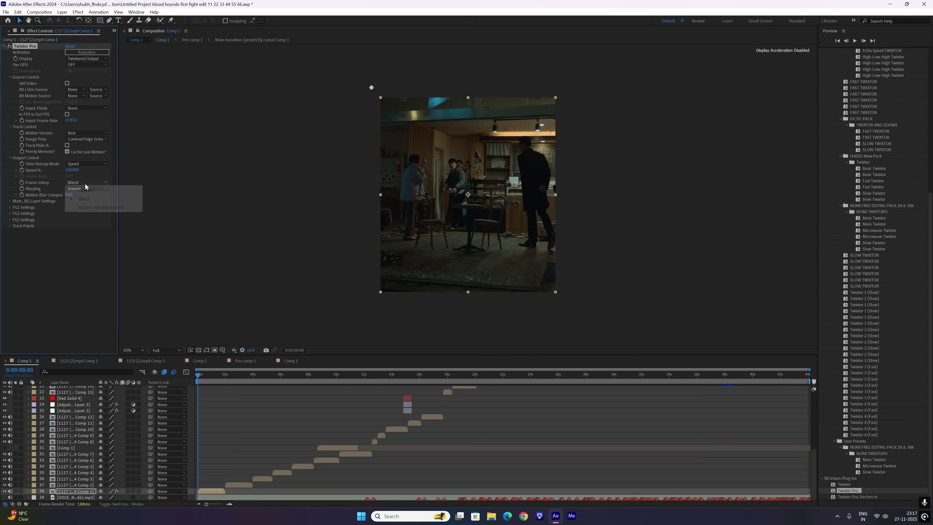
pyautogui.click(89, 209)
pyautogui.click(87, 189)
pyautogui.click(92, 207)
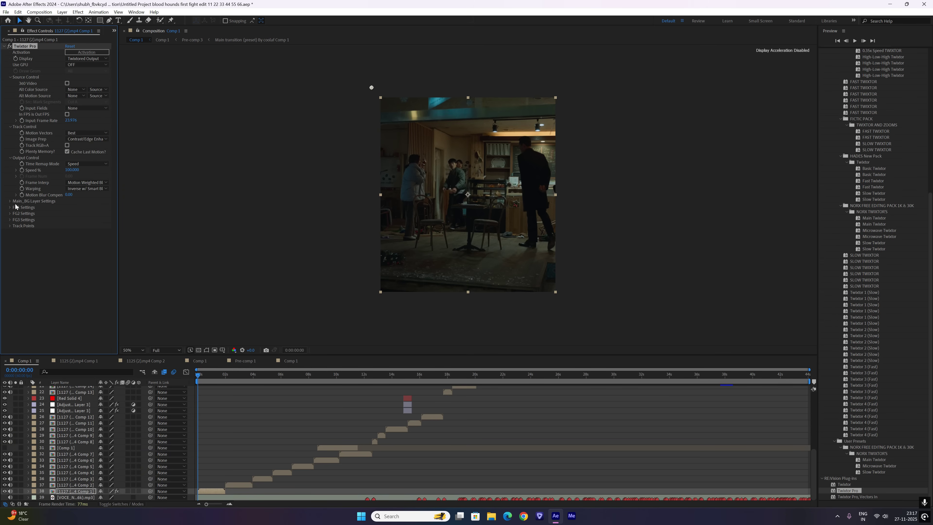
# - Review Twixtor Pro's Main_BG Layer, FG1, FG2 and FG3 settings, including their motion sensitivity values
pyautogui.click(11, 201)
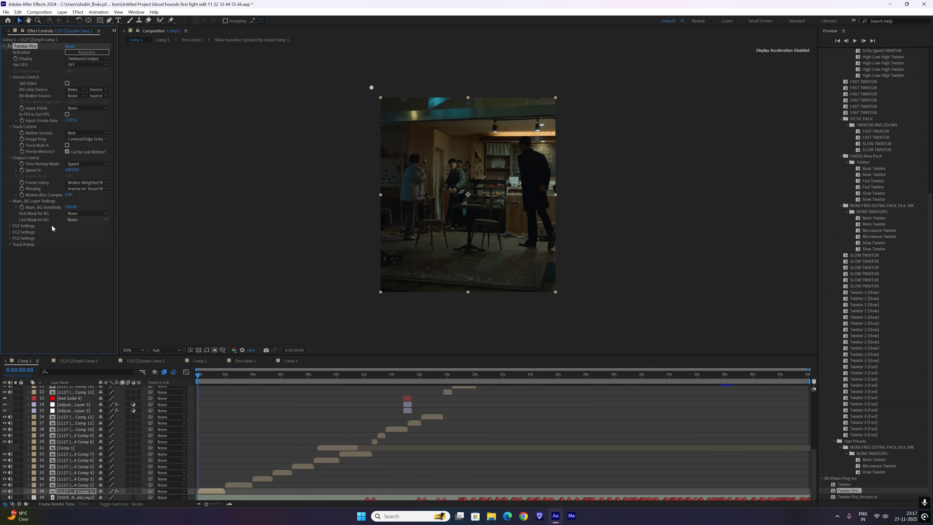
pyautogui.click(10, 201)
pyautogui.click(10, 207)
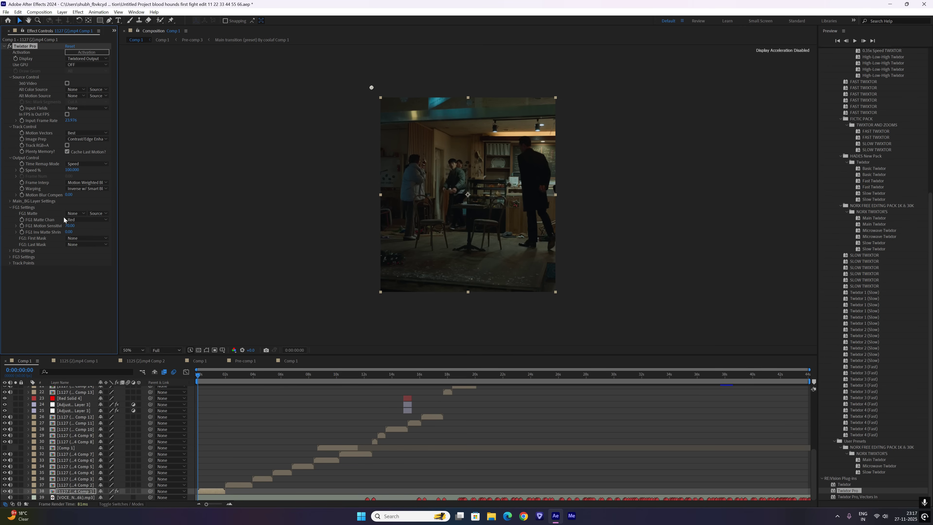
pyautogui.click(10, 208)
pyautogui.click(10, 214)
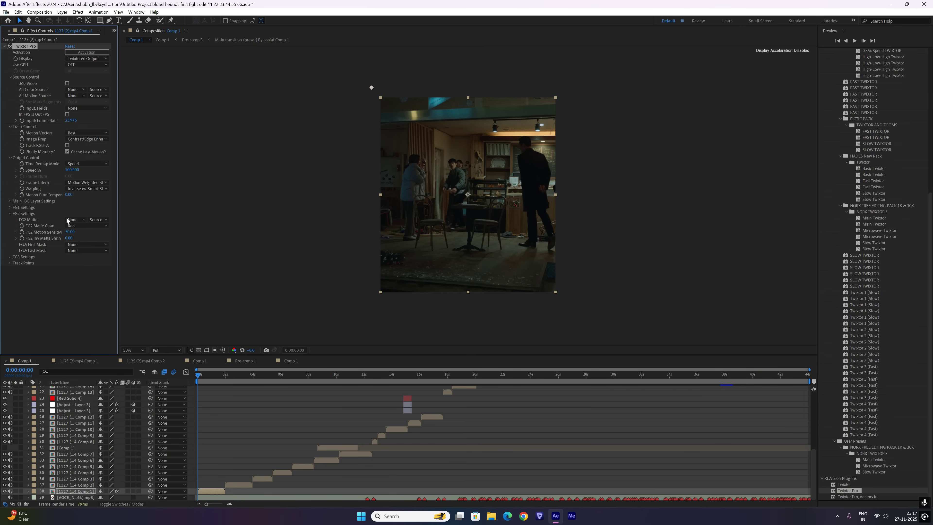
pyautogui.click(10, 213)
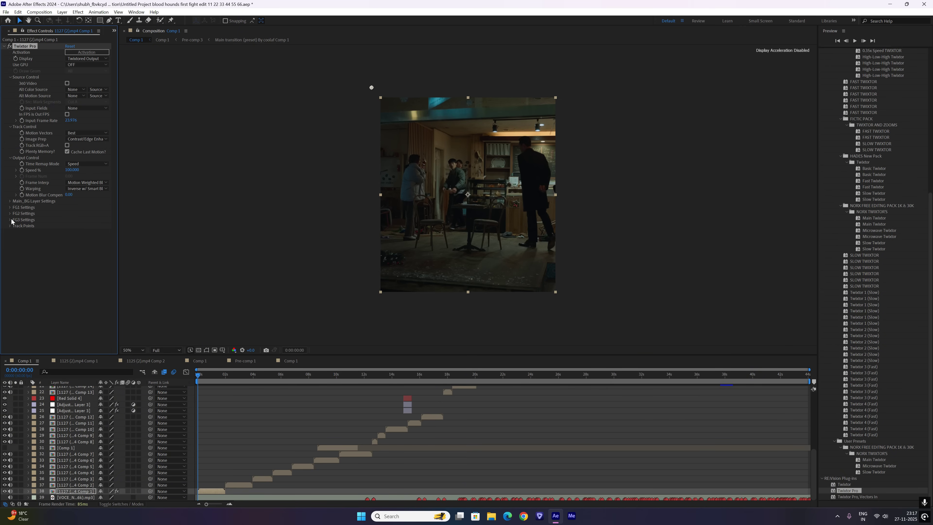
pyautogui.click(10, 220)
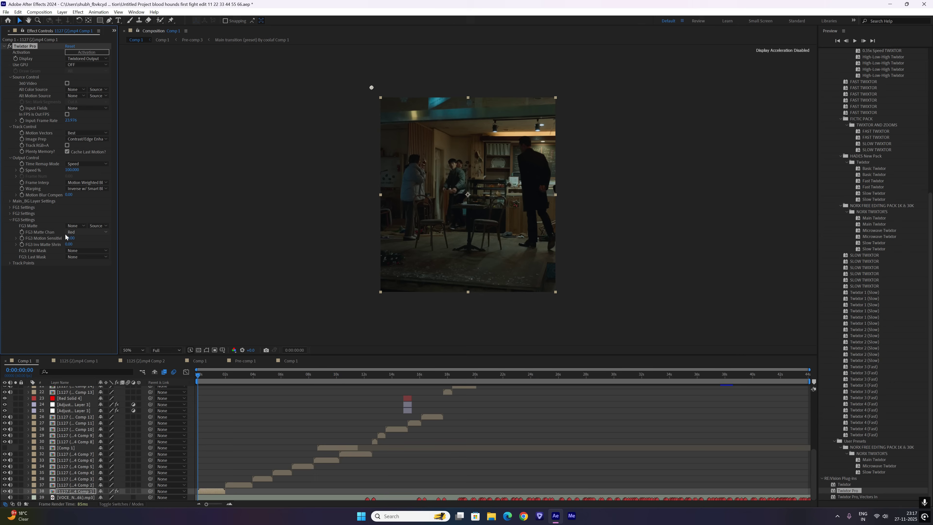
pyautogui.click(10, 220)
# - Collapse Twixtor Pro on 1127 (2).mp4 Comp 1, duplicate it and undo the duplication
pyautogui.click(3, 46)
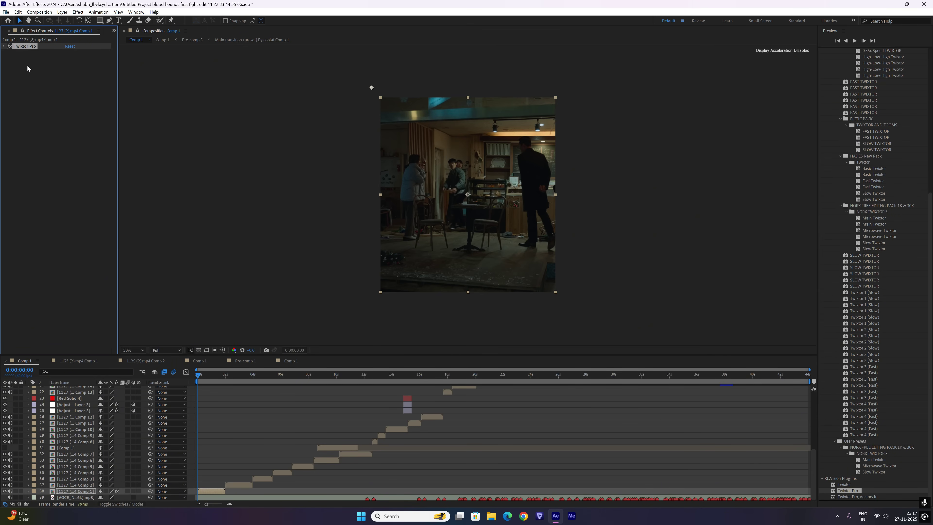
pyautogui.hotkey('ctrl', 'd')
pyautogui.hotkey('ctrl', 'z')
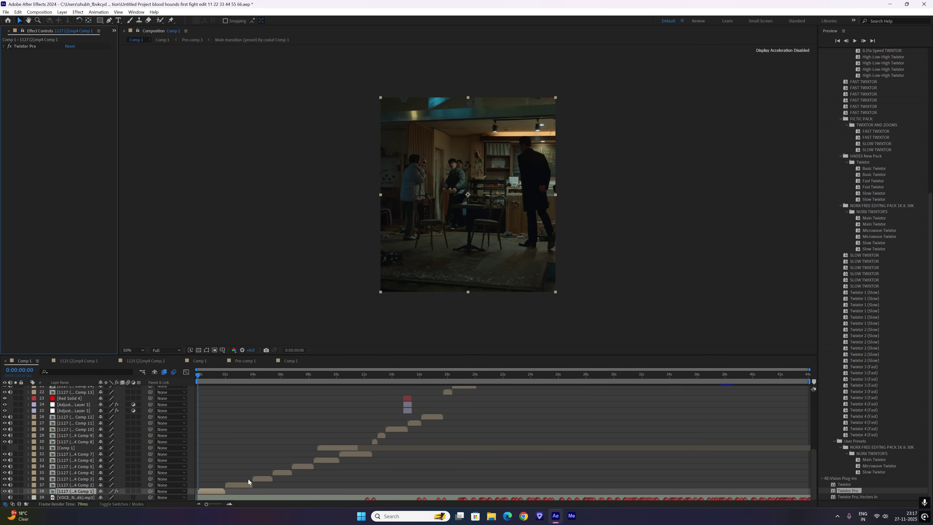
# - Select all the remaining 1127 and 1125 clip comp layers, leaving out the red solids, adjustment layers and hidden Comp 1 layers
pyautogui.click(240, 485)
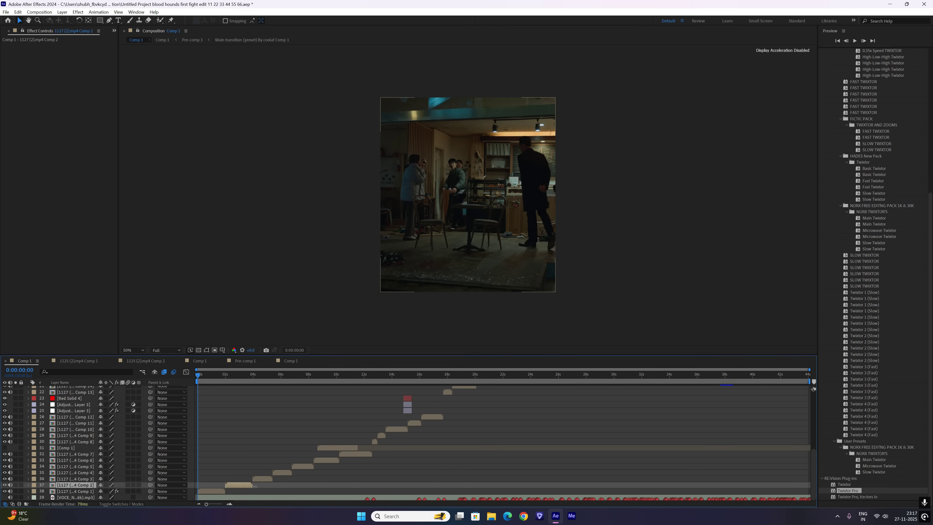
pyautogui.keyDown('shift'); pyautogui.click(262, 478); pyautogui.keyUp('shift')
pyautogui.moveTo(193, 473); pyautogui.dragTo(196, 456)
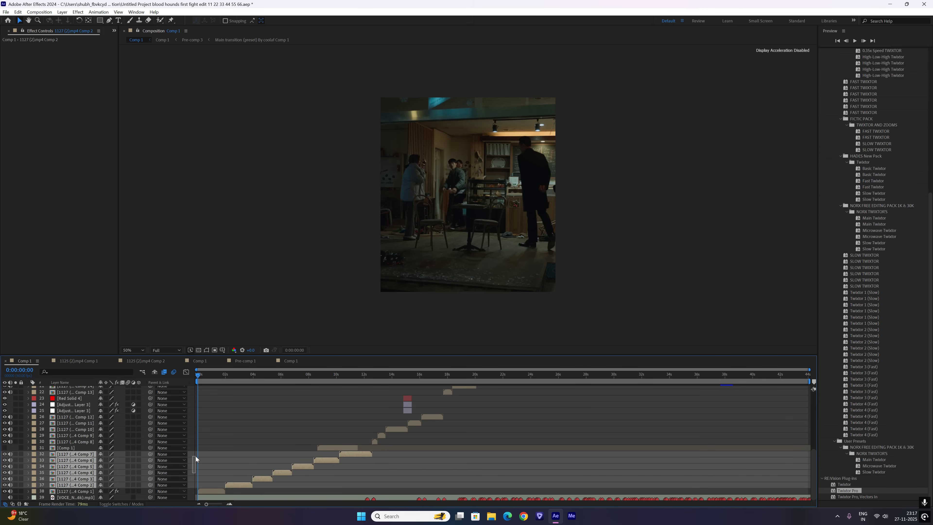
pyautogui.scroll(2, 326, 471)
pyautogui.keyDown('ctrl'); pyautogui.click(374, 479); pyautogui.keyUp('ctrl')
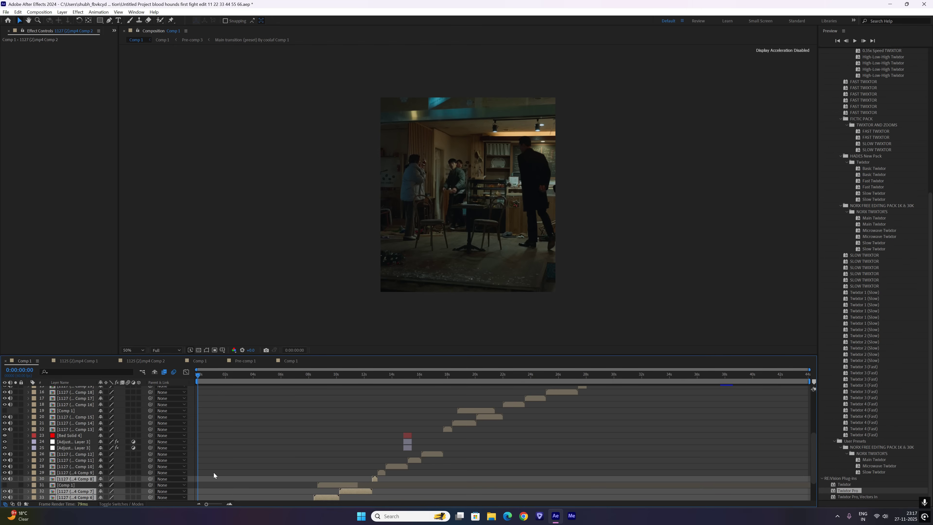
pyautogui.scroll(2, 406, 468)
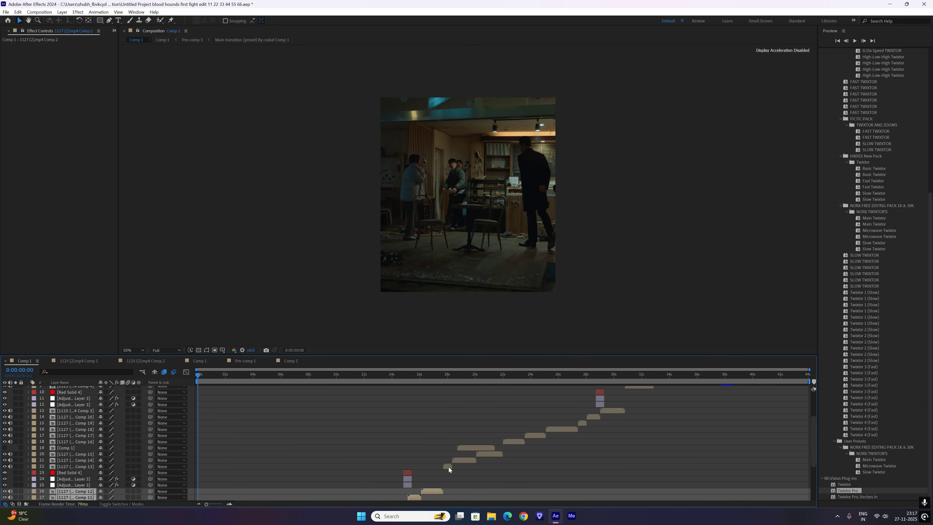
pyautogui.keyDown('ctrl'); pyautogui.click(449, 468); pyautogui.keyUp('ctrl')
pyautogui.moveTo(192, 461); pyautogui.dragTo(193, 446)
pyautogui.scroll(2, 503, 484)
pyautogui.keyDown('ctrl'); pyautogui.click(518, 480); pyautogui.keyUp('ctrl')
pyautogui.scroll(1, 576, 451)
pyautogui.keyDown('ctrl'); pyautogui.click(636, 438); pyautogui.keyUp('ctrl')
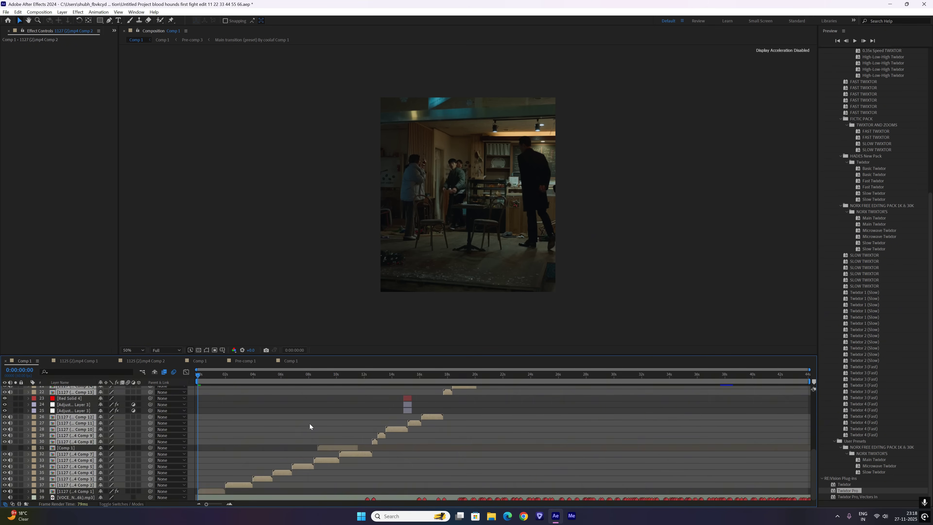
# - Save the project as a new copy with 77 added to the end of its file name
pyautogui.hotkey('ctrl', 'shift', 's')
pyautogui.press('End')
pyautogui.write('77')
pyautogui.press('Return')
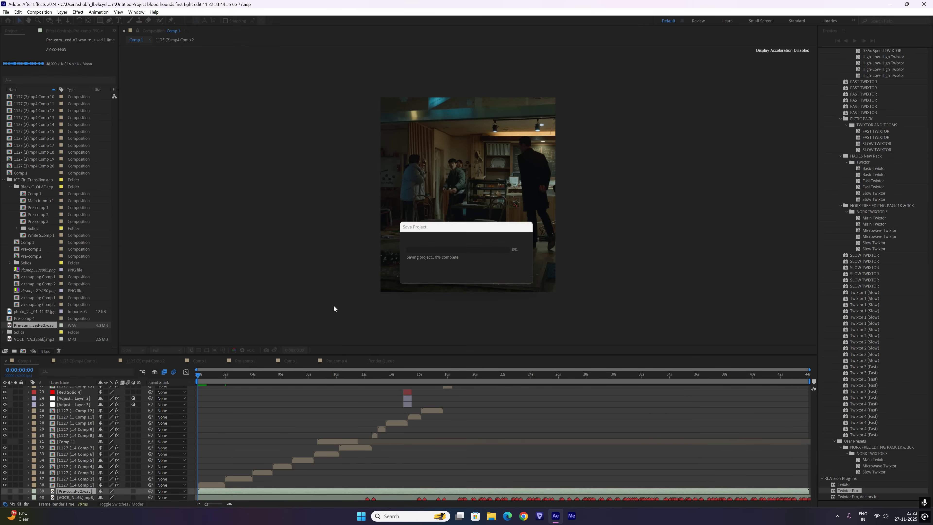
# - Add Comp 1 to the render queue and set its output module format to AVI
pyautogui.hotkey('ctrl', 'm')
pyautogui.click(86, 422)
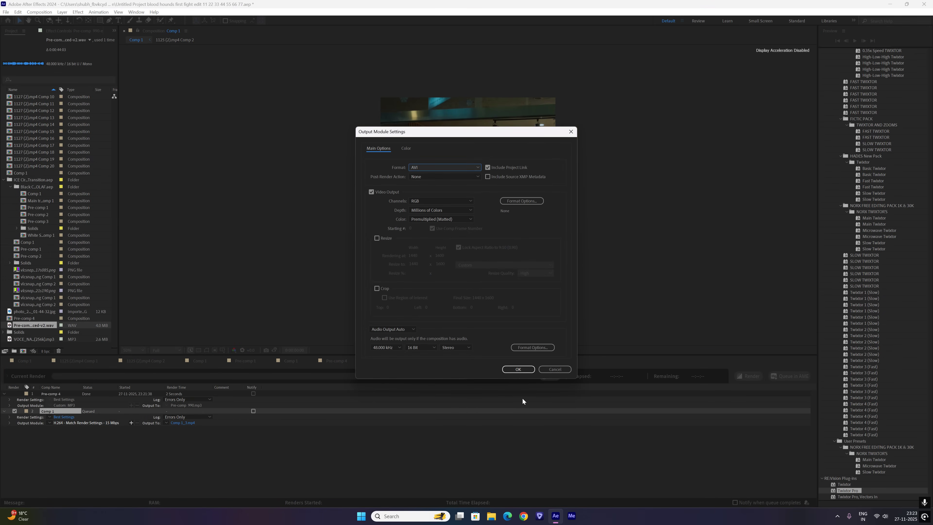
pyautogui.click(518, 370)
# - Set the output to "Comp 1 blood hounds first fight EDIT 20% DONE" in the Videos folder and start rendering
pyautogui.click(182, 423)
pyautogui.scroll(12, 30, 180)
pyautogui.click(32, 135)
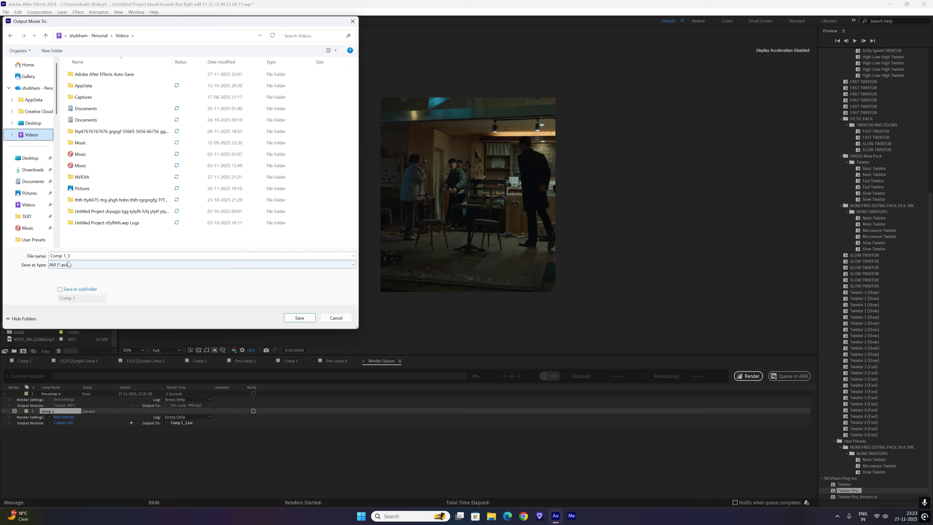
pyautogui.click(88, 256)
pyautogui.press('End')
pyautogui.press('BackSpace')
pyautogui.press('BackSpace')
pyautogui.rightClick(71, 256)
pyautogui.click(100, 293)
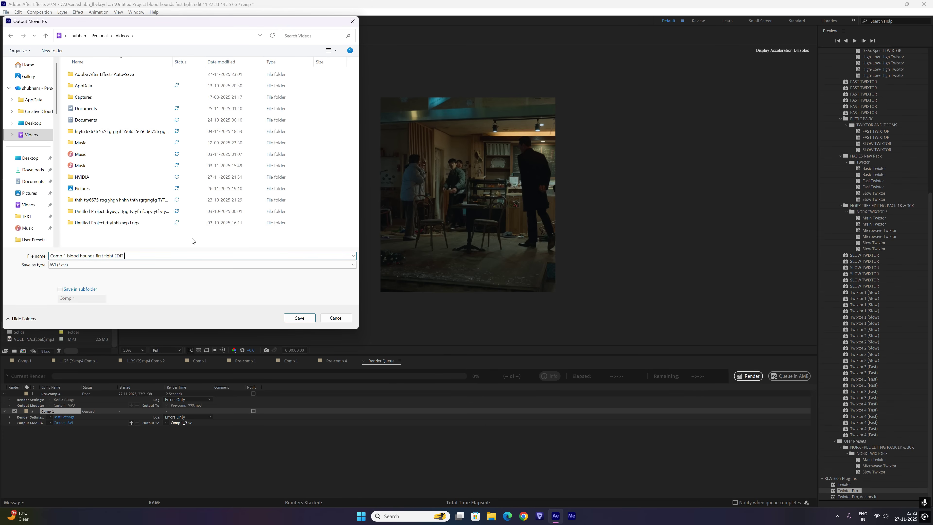
pyautogui.press('Return')
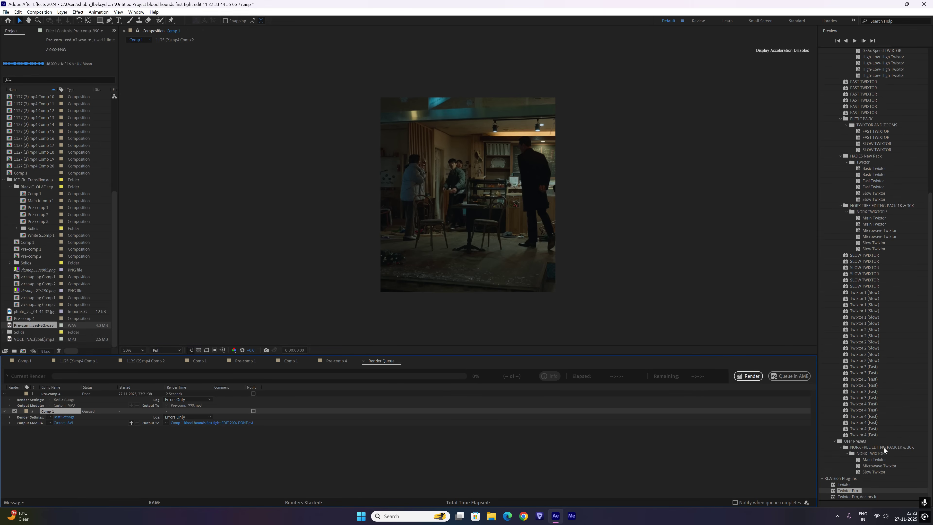
pyautogui.click(749, 376)
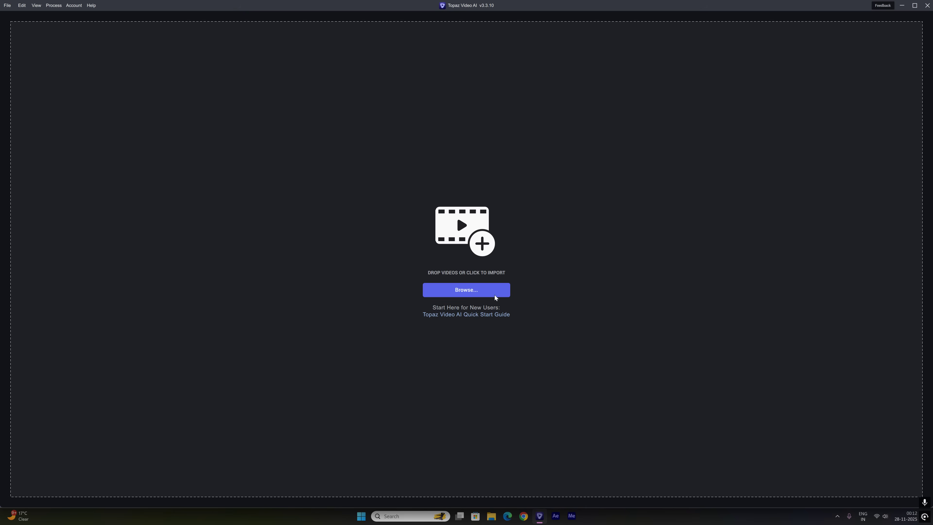
# - In Topaz Video AI, import the rendered AVI "Comp 1 blood hounds first fight EDIT 20% DONE" from the Videos folder
pyautogui.click(494, 294)
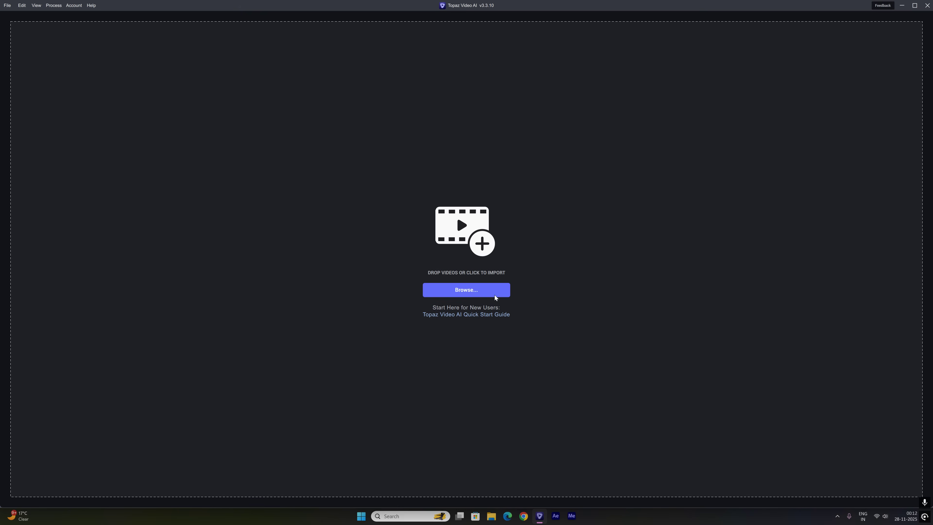
pyautogui.click(175, 206)
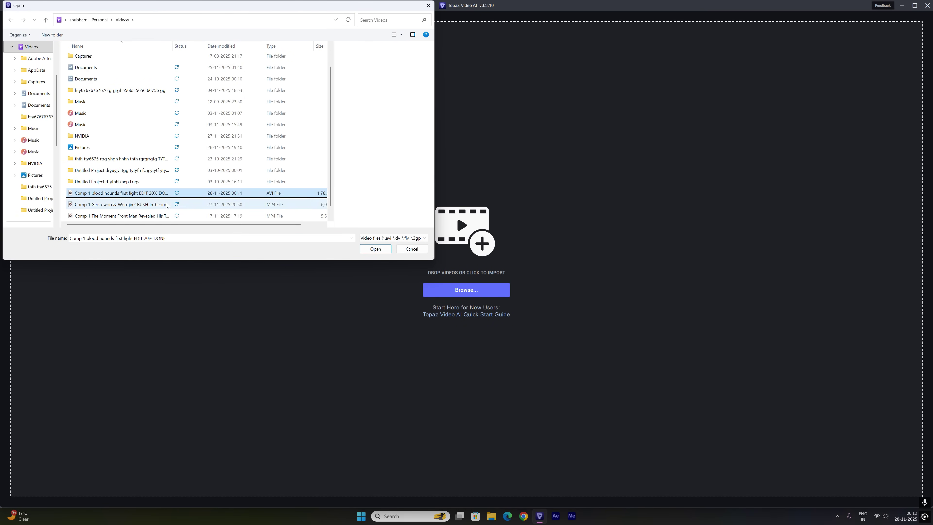
pyautogui.click(179, 194)
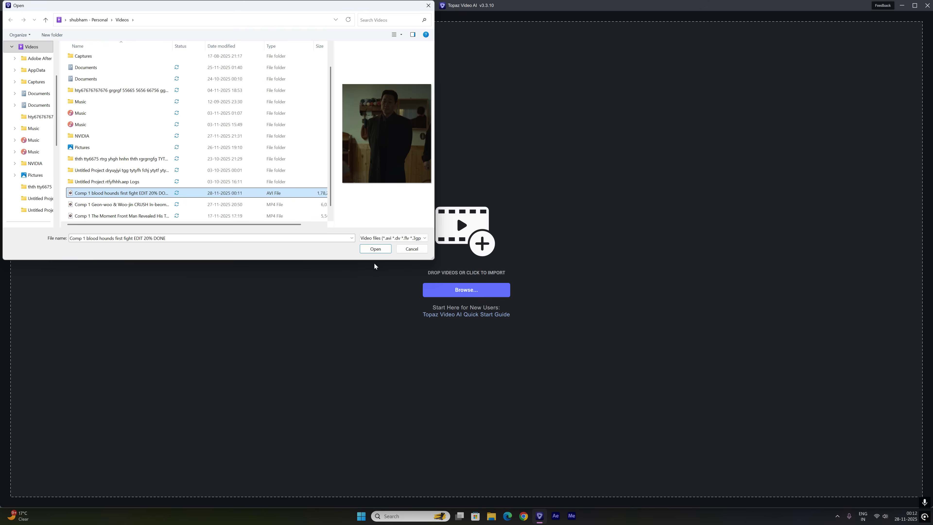
pyautogui.click(377, 251)
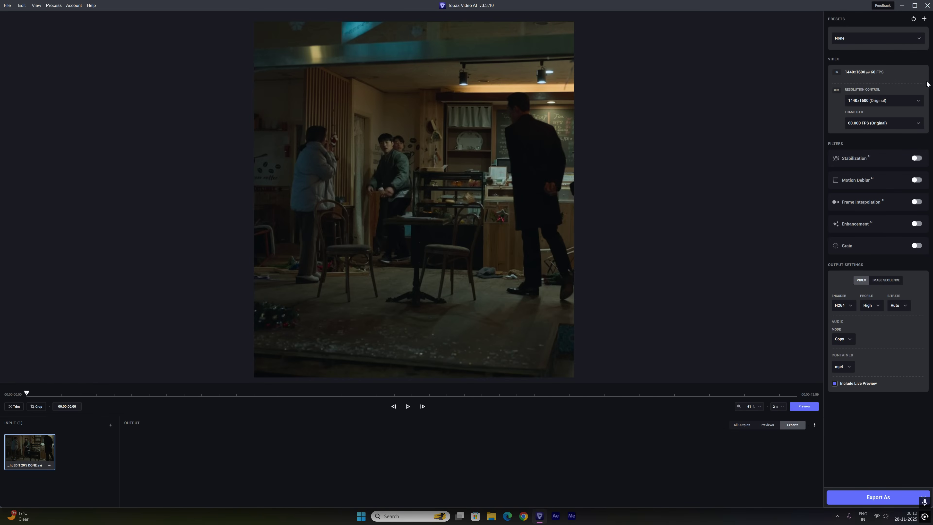
# - Apply the Upscale to 4K preset and change the output resolution to 2x Upscale
pyautogui.click(889, 34)
pyautogui.click(871, 115)
pyautogui.click(879, 99)
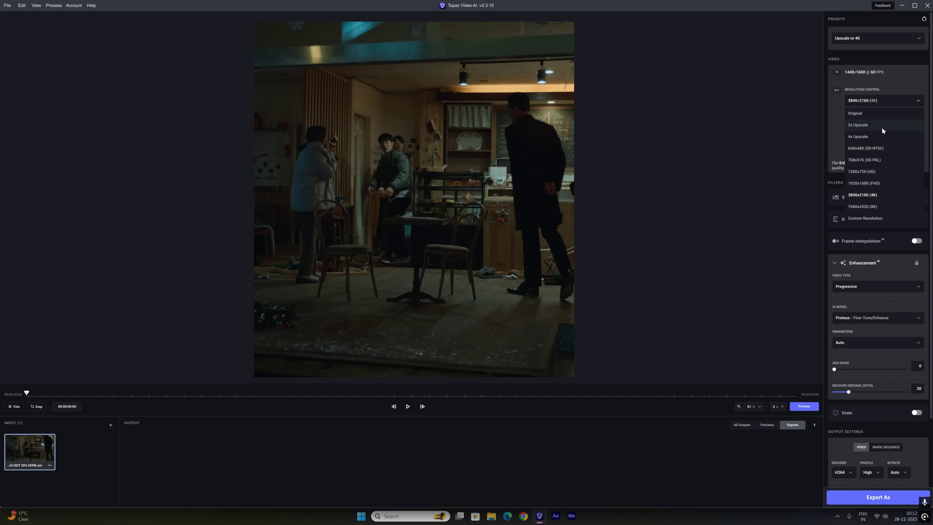
pyautogui.click(881, 129)
pyautogui.click(883, 124)
pyautogui.click(865, 230)
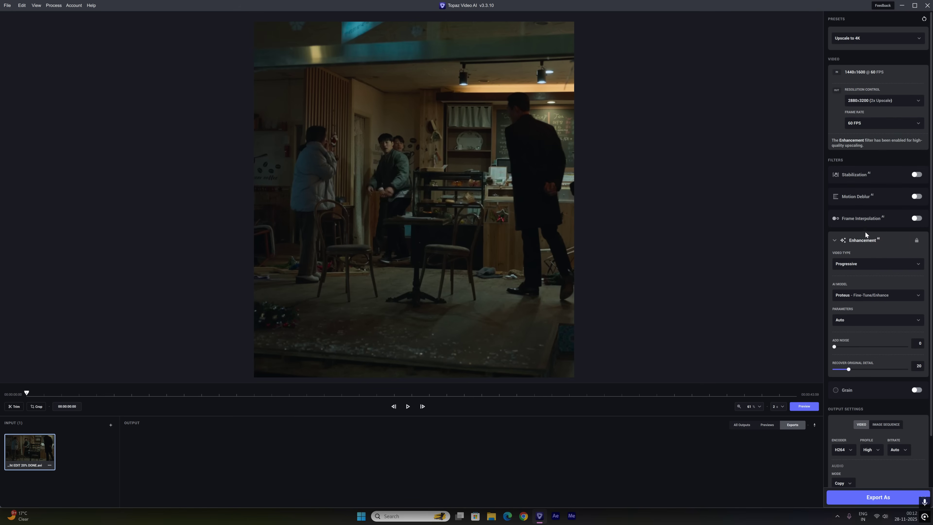
# - Switch the Enhancement parameters to Manual, with Revert Compression at 83 and Improve Detail at 79
pyautogui.click(872, 323)
pyautogui.click(868, 358)
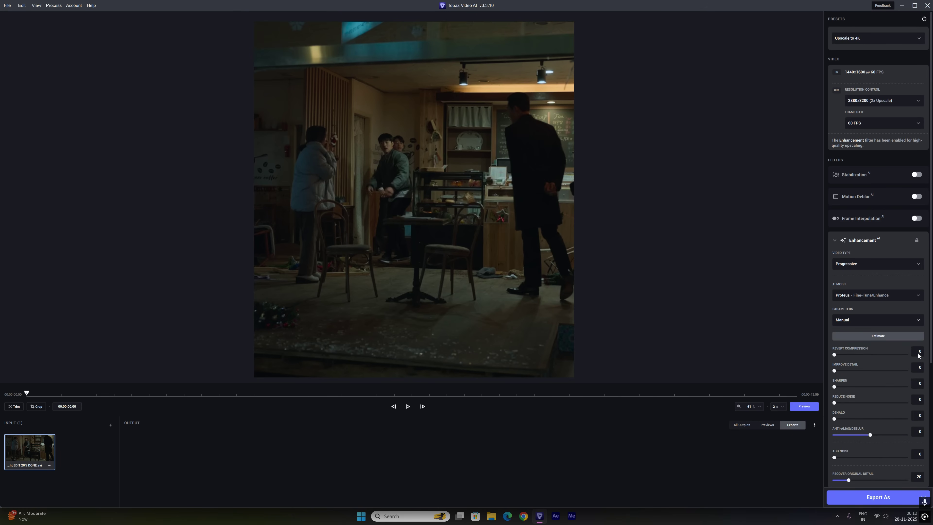
pyautogui.click(918, 353)
pyautogui.click(919, 369)
pyautogui.write('79')
pyautogui.press('Return')
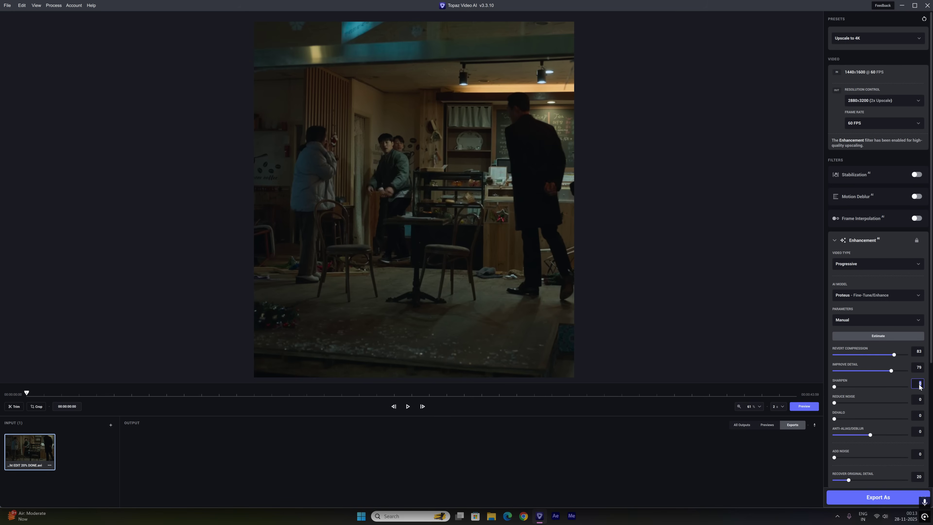
# - Set Sharpen to 40, Reduce Noise to 8, Dehalo to 7 and Anti-alias/Deblur to 100
pyautogui.write('40')
pyautogui.click(920, 399)
pyautogui.click(920, 416)
pyautogui.moveTo(898, 435); pyautogui.dragTo(908, 437)
# - Set the output encoder to ProRes with the 422 HQ codec
pyautogui.scroll(-5, 900, 422)
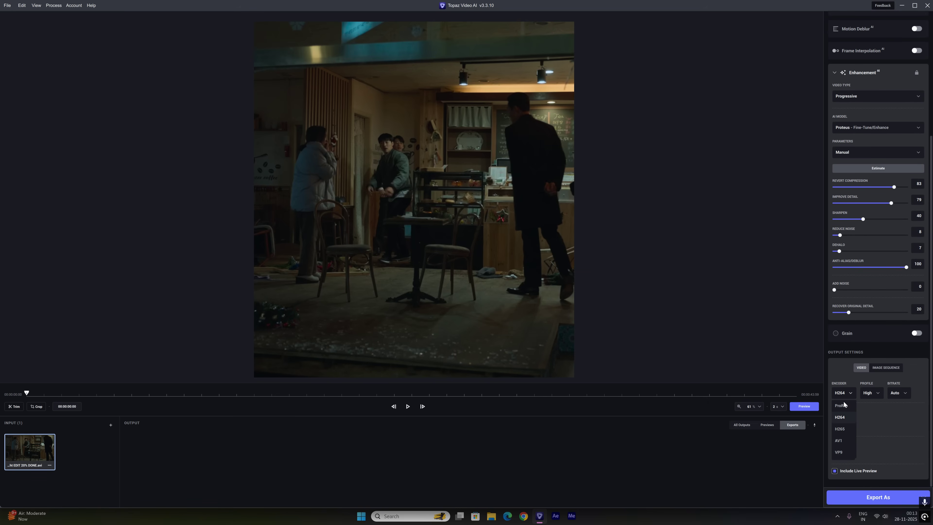
pyautogui.click(879, 392)
pyautogui.click(877, 445)
# - Export the upscaled video to the Videos folder with "60% done" added to its name, and close Topaz Video AI when it finishes
pyautogui.click(878, 497)
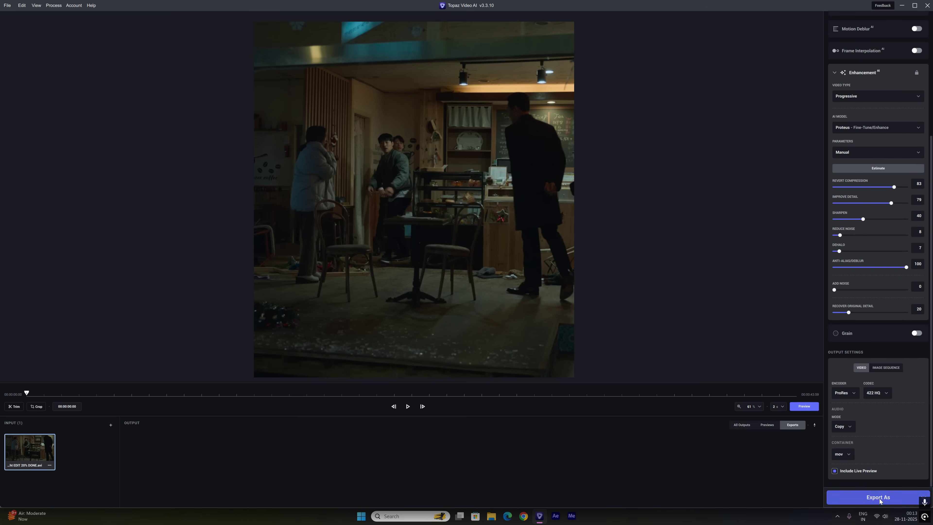
pyautogui.scroll(3, 43, 120)
pyautogui.press('End')
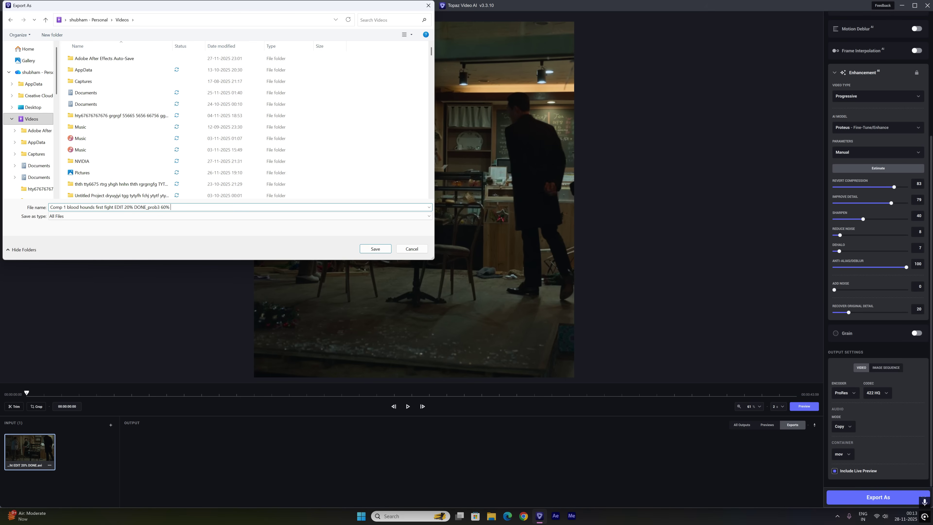
pyautogui.press('Return')
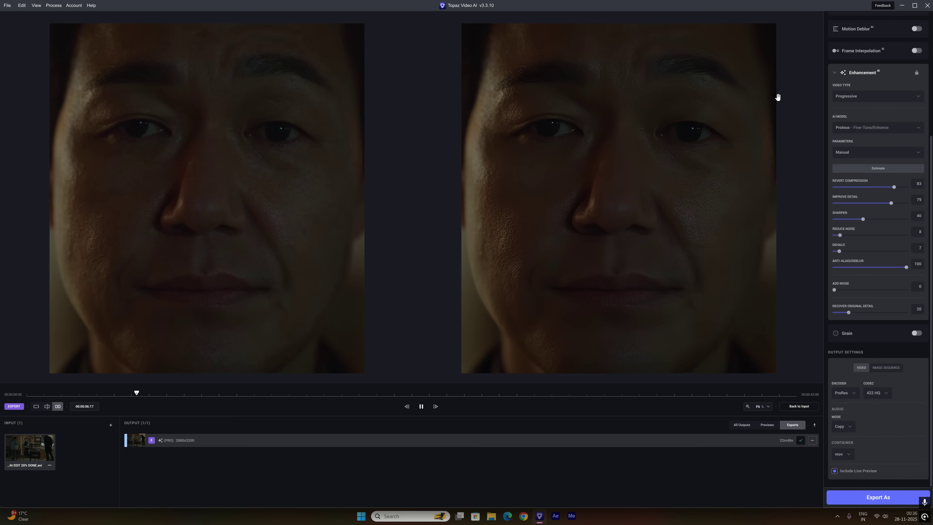
pyautogui.click(927, 6)
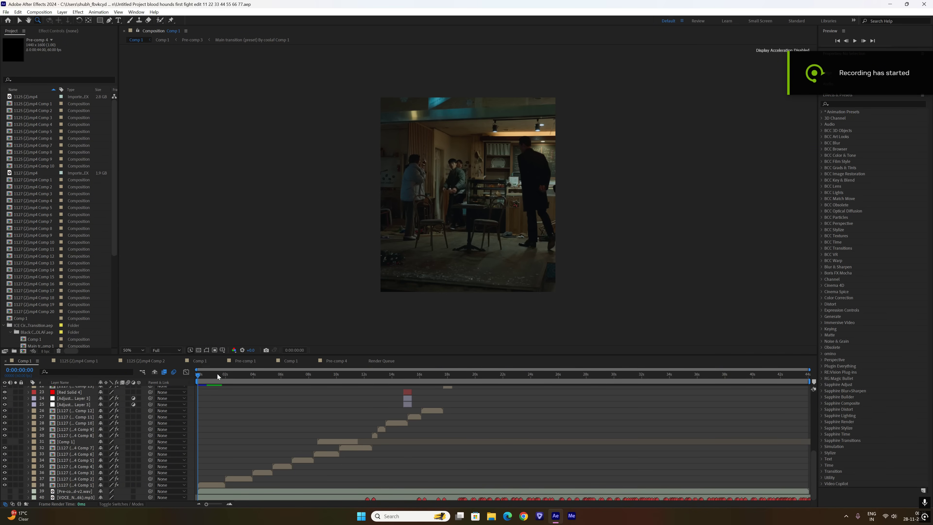
# - In After Effects, delete all clip comps, red solids and adjustment layers from Comp 1, keeping the two hidden Comp 1 layers and the audio
pyautogui.scroll(5, 247, 389)
pyautogui.scroll(-5, 248, 389)
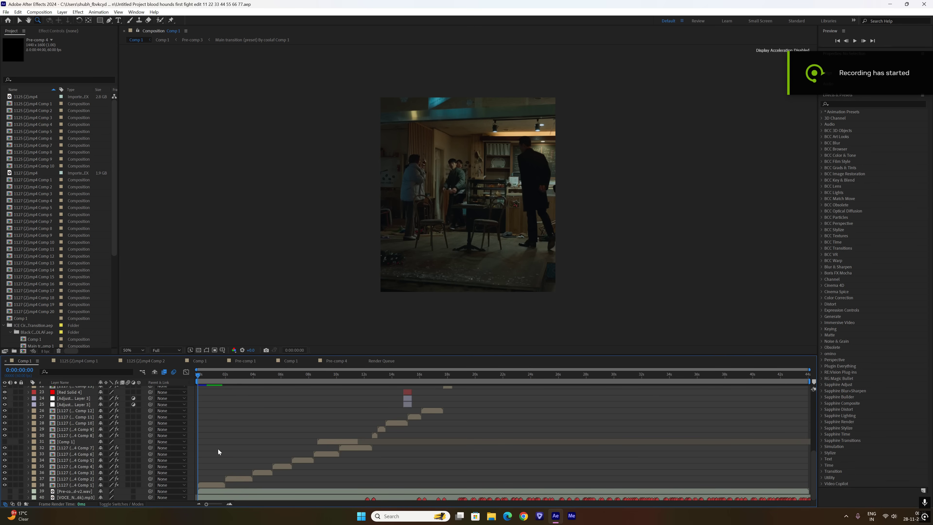
pyautogui.moveTo(232, 486); pyautogui.dragTo(294, 447)
pyautogui.moveTo(355, 437); pyautogui.dragTo(419, 411)
pyautogui.scroll(3, 476, 427)
pyautogui.moveTo(192, 460); pyautogui.dragTo(201, 431)
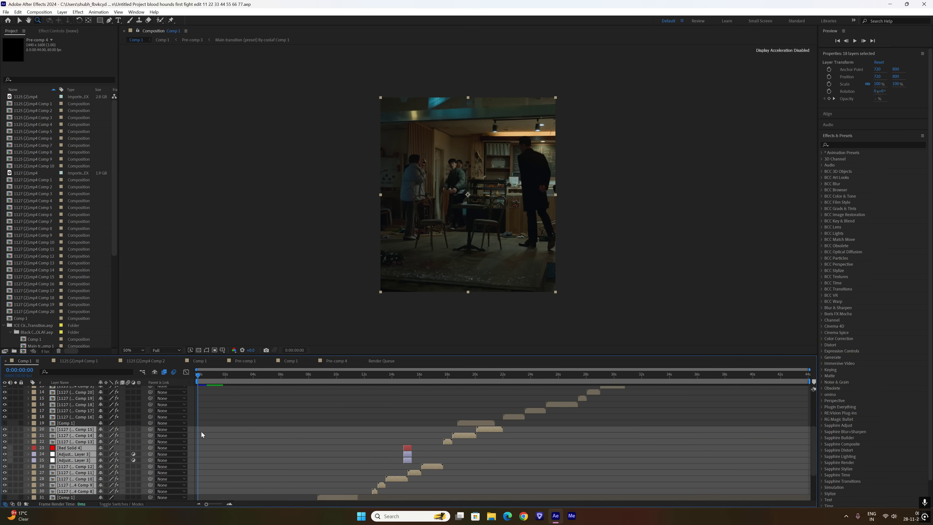
pyautogui.scroll(5, 510, 485)
pyautogui.moveTo(513, 492); pyautogui.dragTo(181, 329)
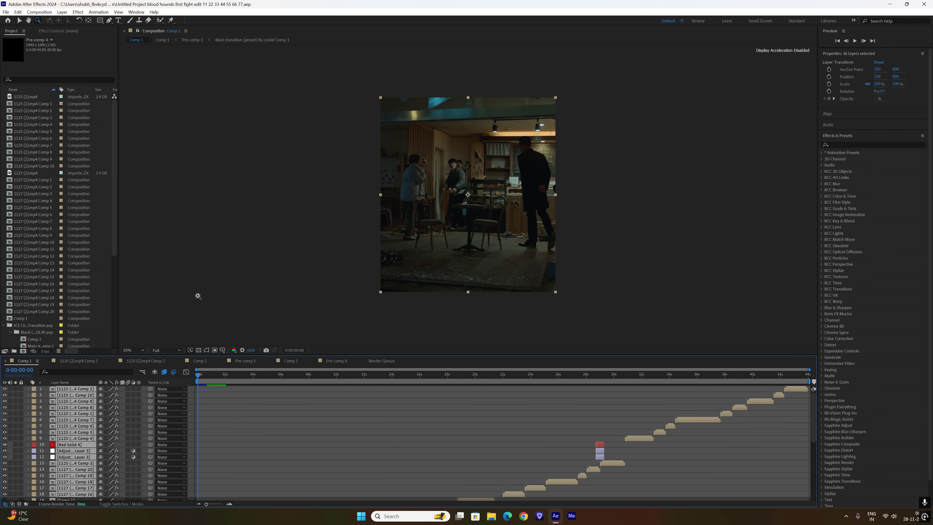
pyautogui.press('Delete')
# - Import the upscaled MOV from the Videos folder and place it in Comp 1 between the hidden Comp 1 layers and the audio
pyautogui.hotkey('ctrl', 'i')
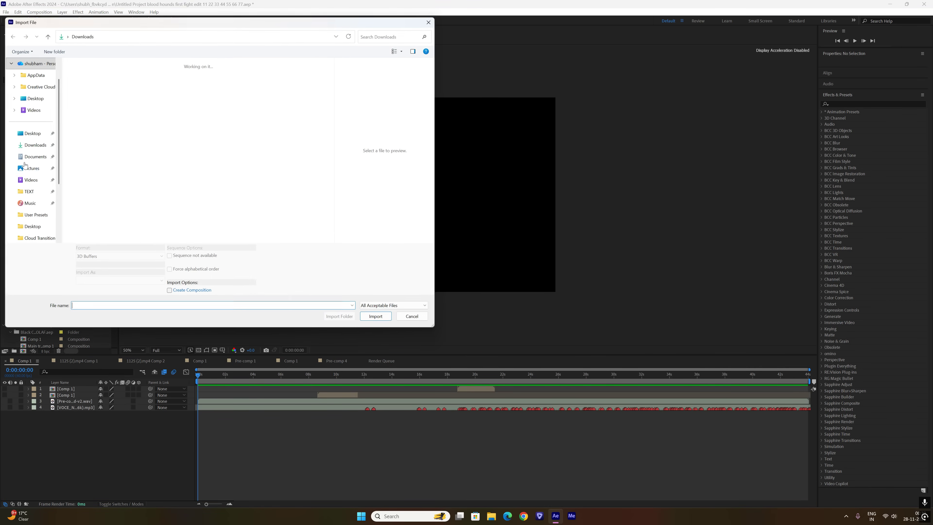
pyautogui.scroll(-4, 214, 144)
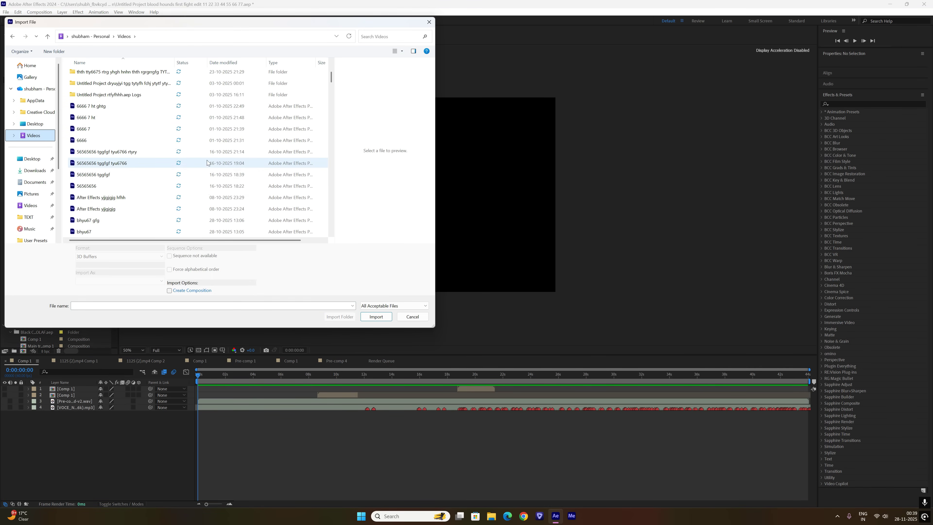
pyautogui.click(166, 162)
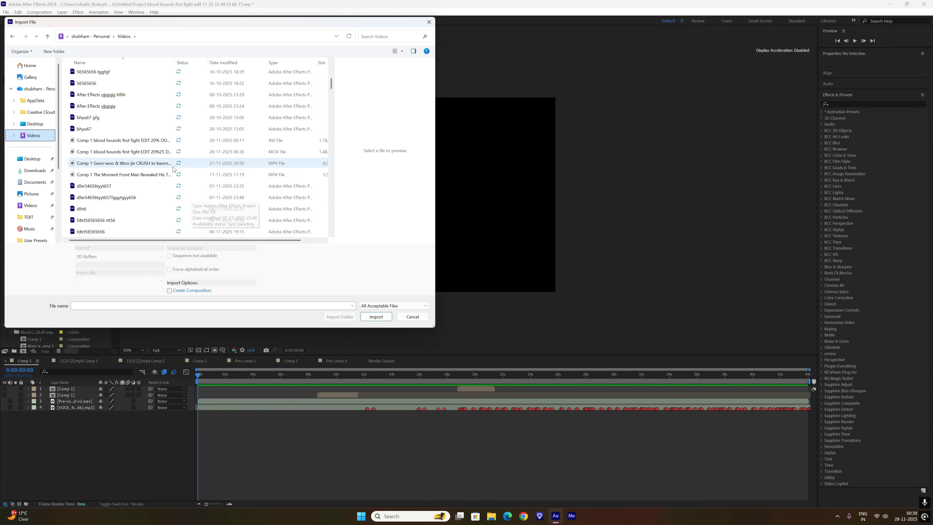
pyautogui.click(166, 151)
pyautogui.click(169, 141)
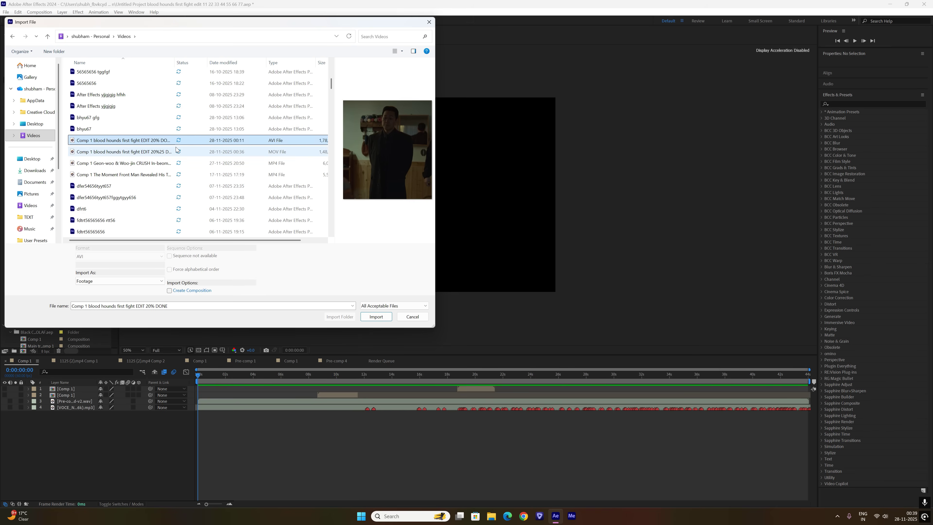
pyautogui.click(171, 151)
pyautogui.click(380, 317)
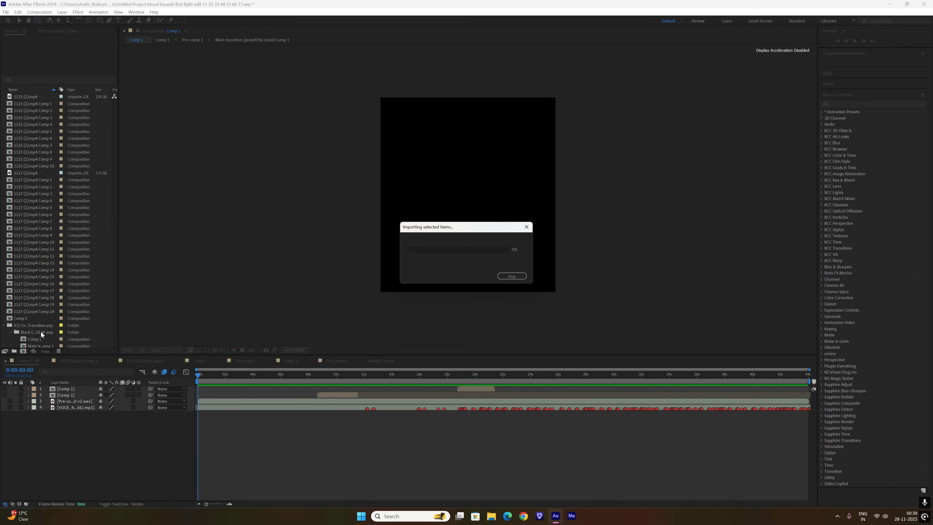
pyautogui.moveTo(35, 334); pyautogui.dragTo(73, 405)
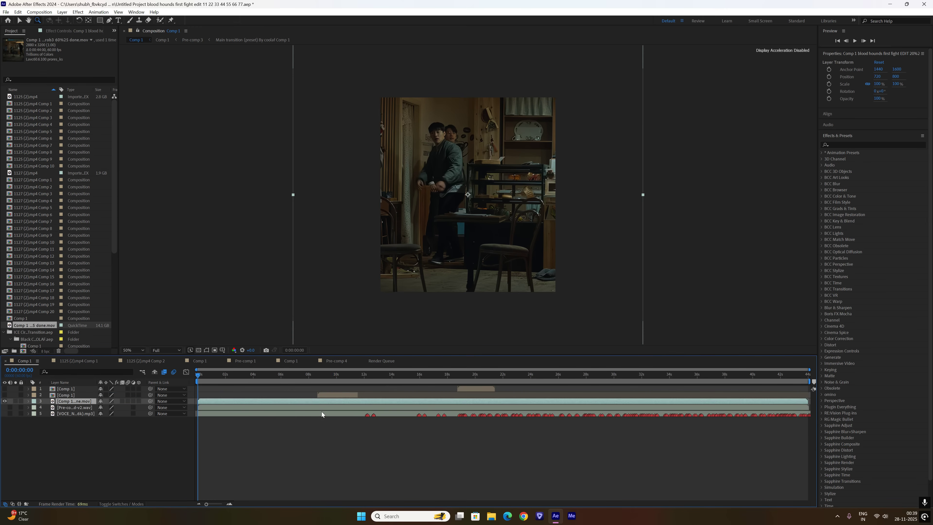
# - Fit the upscaled MOV layer to the composition height
pyautogui.rightClick(310, 405)
pyautogui.moveTo(367, 209)
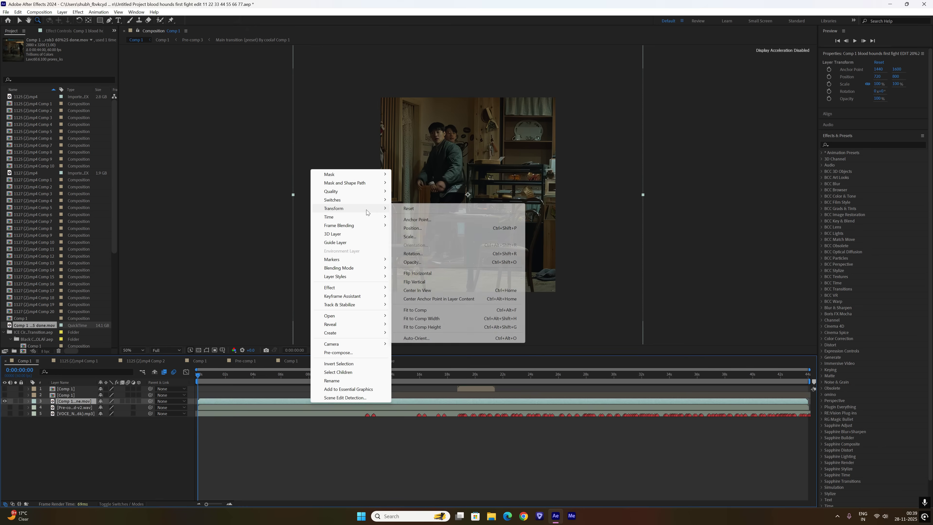
pyautogui.click(469, 328)
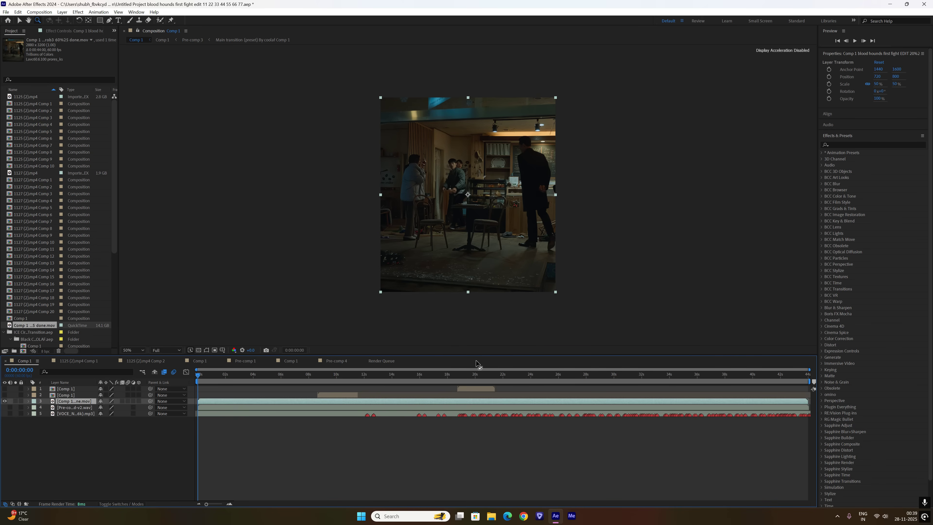
# - Add a full-length adjustment layer above the upscaled MOV and apply the first INDIAN EDITS CC preset to it
pyautogui.hotkey('ctrl', 'alt', 'y')
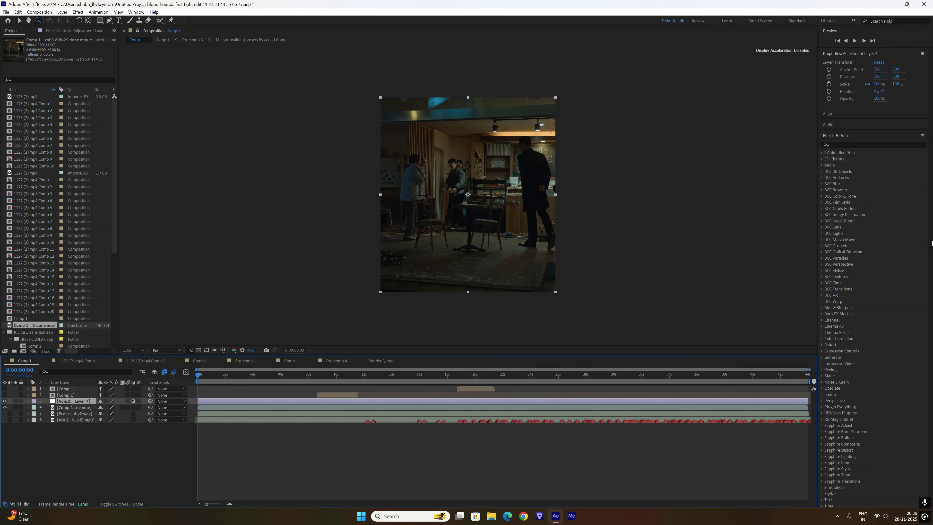
pyautogui.click(867, 145)
pyautogui.write('indian')
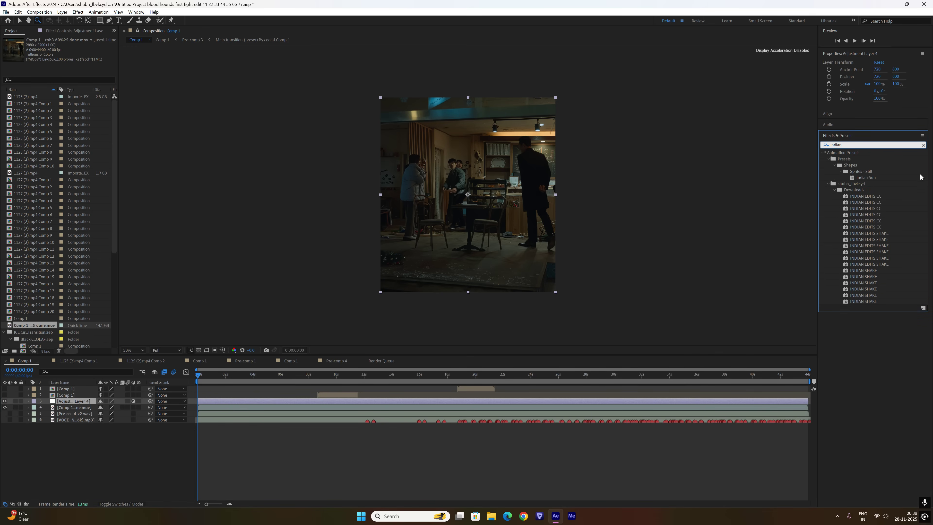
pyautogui.moveTo(864, 196); pyautogui.dragTo(505, 403)
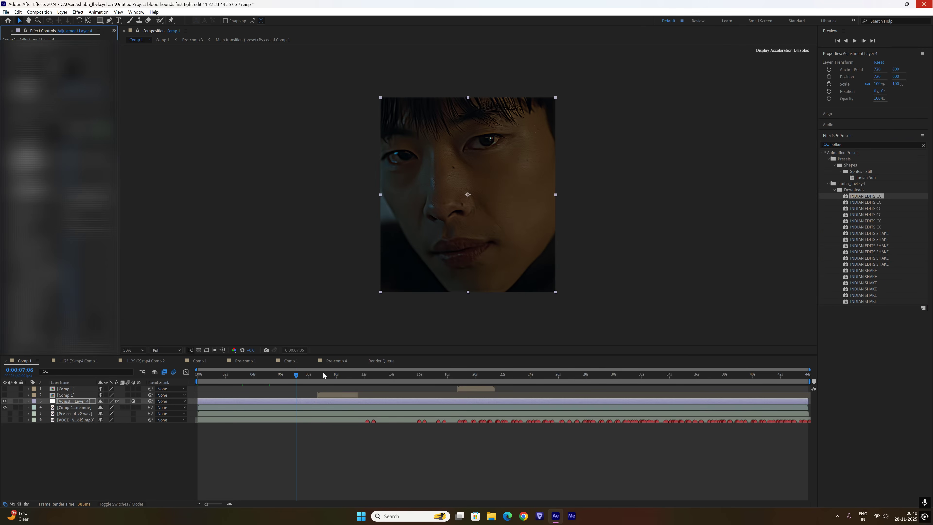
# - Turn on the two hidden Comp 1 layers and both audio layers, and preview the frame at about 20 seconds
pyautogui.moveTo(322, 376); pyautogui.dragTo(363, 386)
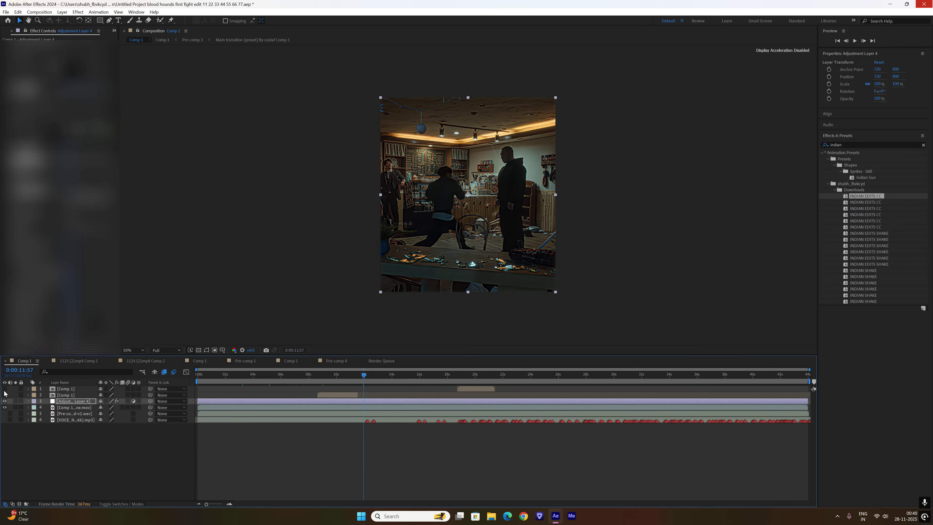
pyautogui.click(423, 375)
pyautogui.click(445, 376)
pyautogui.click(476, 377)
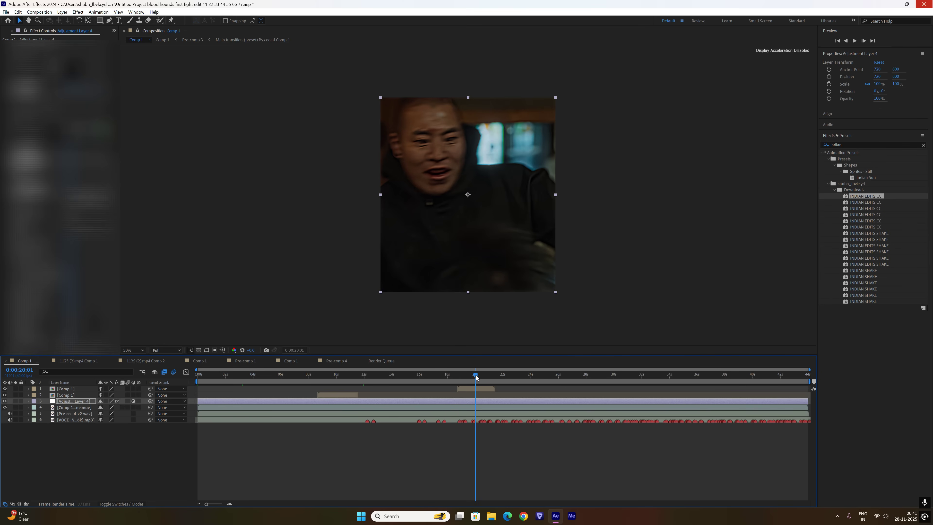
# - Review the colour correction on frames throughout the rest of the timeline, up to about 43 seconds, and return to the start
pyautogui.click(485, 376)
pyautogui.click(506, 376)
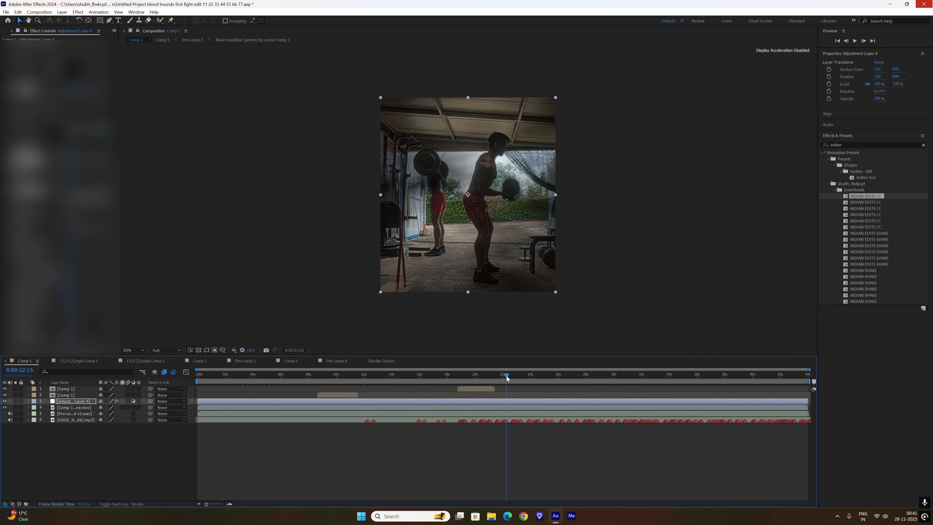
pyautogui.click(527, 376)
pyautogui.click(540, 376)
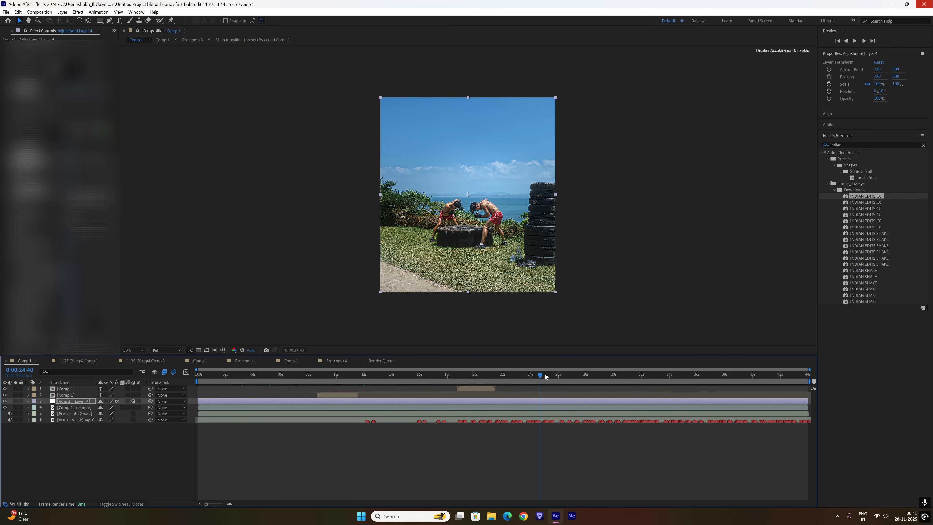
pyautogui.click(561, 374)
pyautogui.click(588, 376)
pyautogui.click(605, 375)
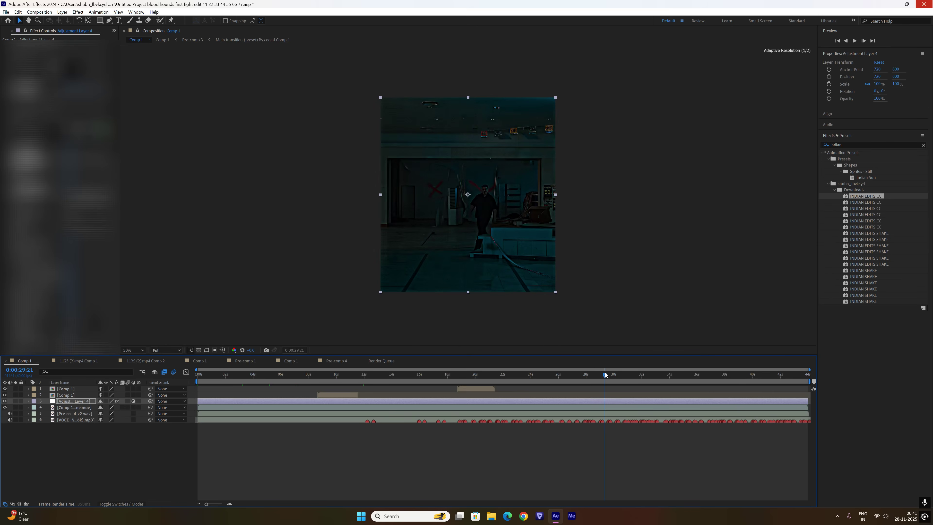
pyautogui.moveTo(605, 375); pyautogui.dragTo(596, 370)
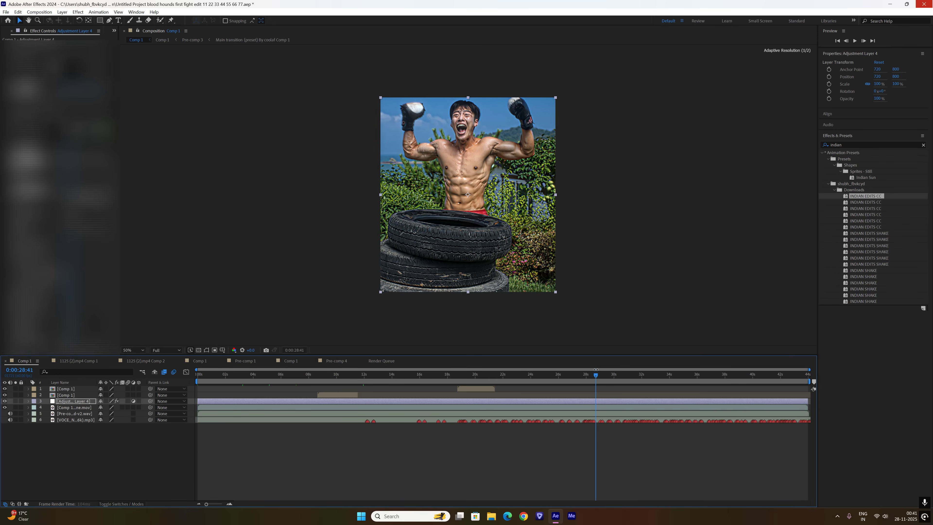
pyautogui.press('/')
pyautogui.press(',')
pyautogui.press(',')
pyautogui.click(617, 375)
pyautogui.click(642, 375)
pyautogui.click(664, 375)
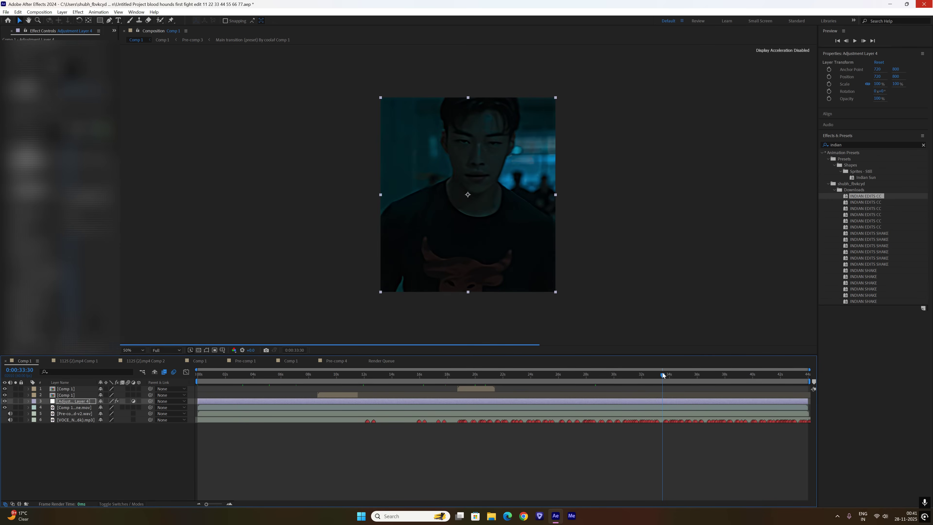
pyautogui.click(676, 375)
pyautogui.click(700, 375)
pyautogui.click(722, 374)
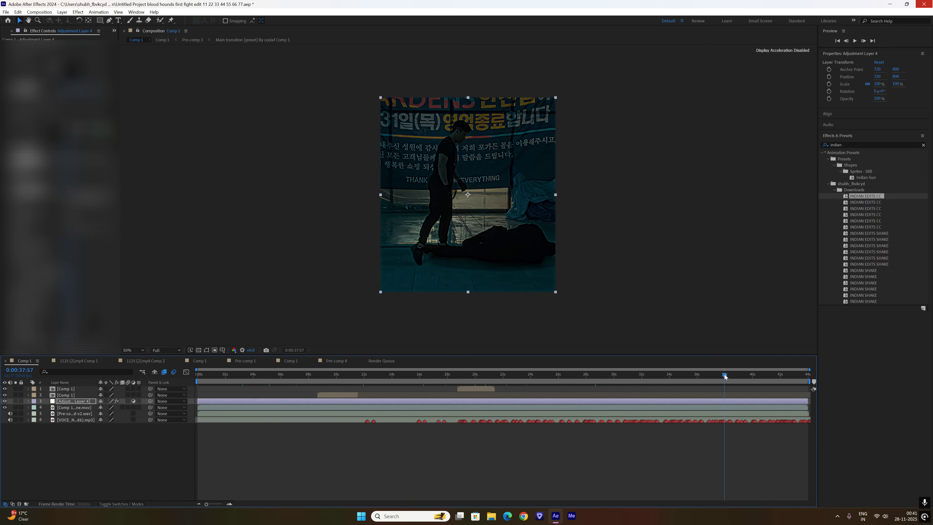
pyautogui.click(740, 375)
pyautogui.click(759, 375)
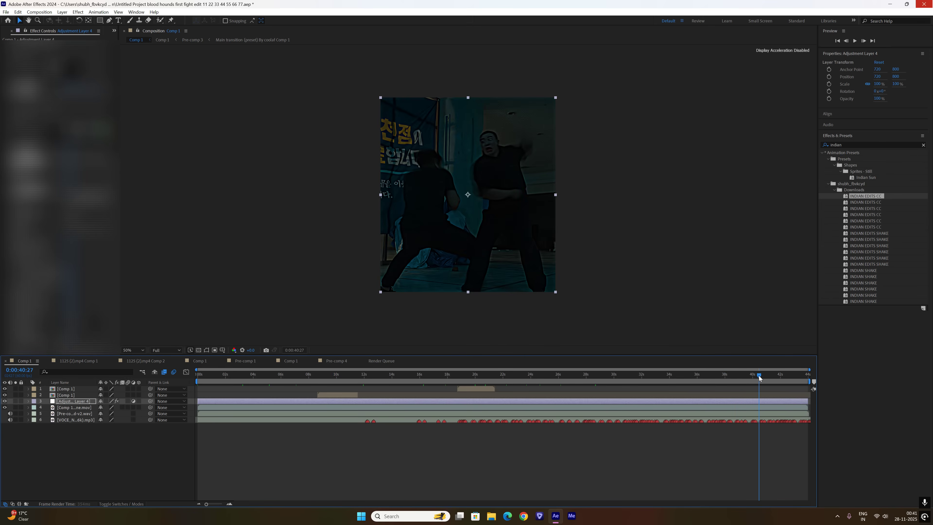
pyautogui.click(773, 375)
pyautogui.click(786, 375)
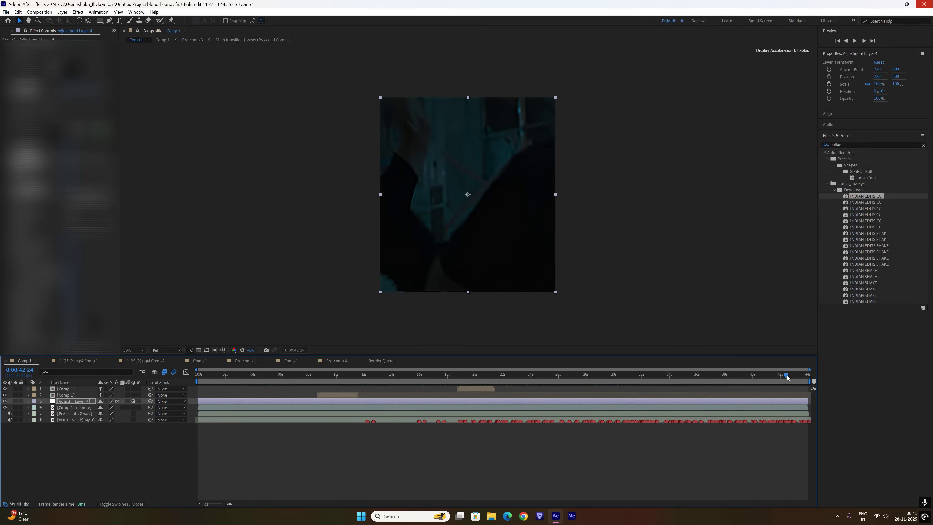
pyautogui.click(801, 377)
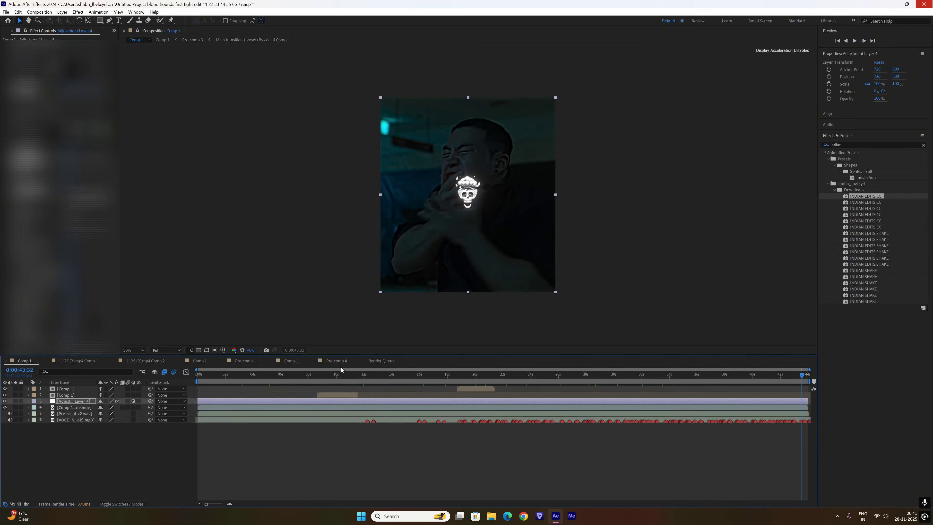
pyautogui.scroll(1, 491, 190)
pyautogui.press(',')
pyautogui.press('Home')
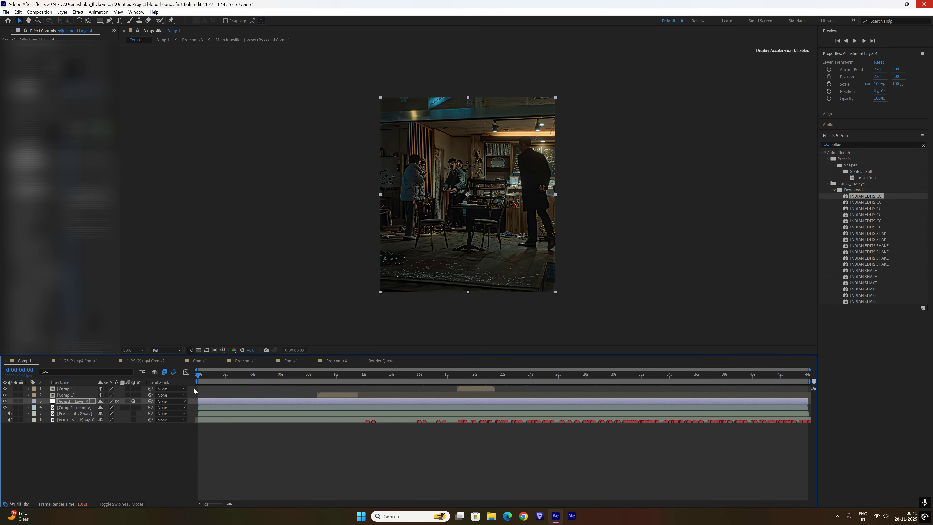
pyautogui.hotkey('ctrl', 'a')
pyautogui.rightClick(269, 415)
pyautogui.click(331, 364)
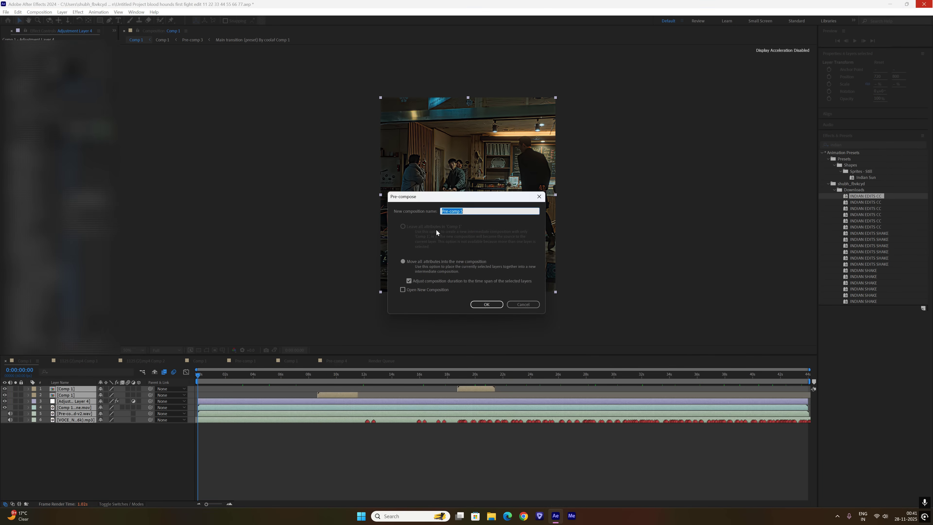
pyautogui.click(423, 261)
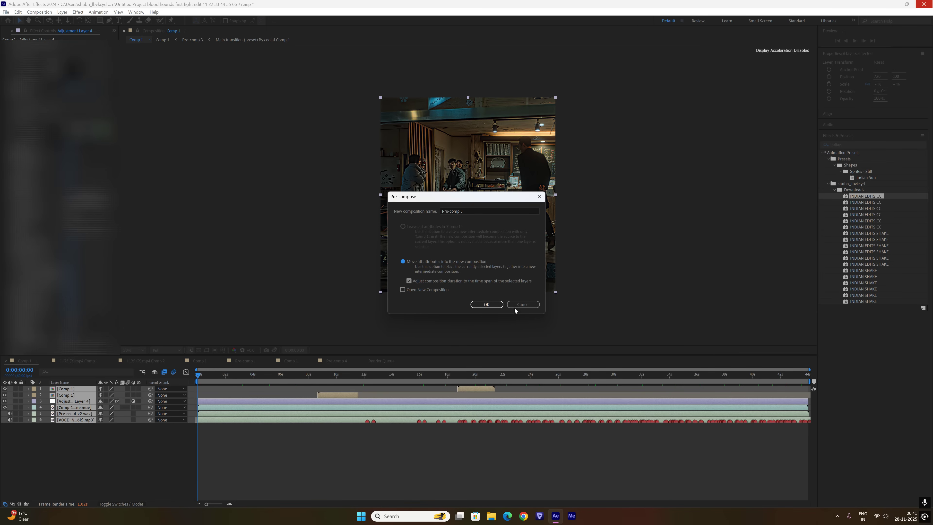
pyautogui.click(530, 304)
pyautogui.click(237, 461)
pyautogui.moveTo(213, 378); pyautogui.dragTo(276, 387)
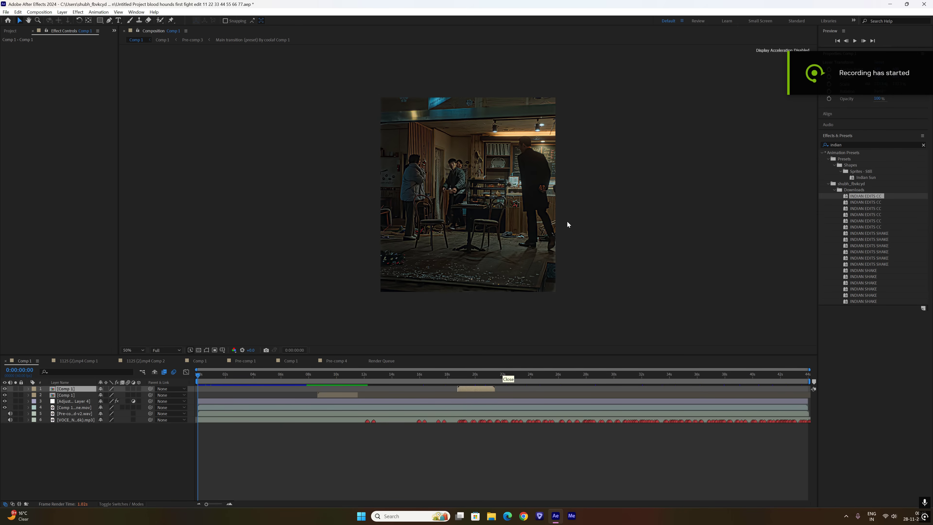
# - Add a full-frame white solid to Comp 1 at the start of the timeline
pyautogui.click(216, 376)
pyautogui.press('Home')
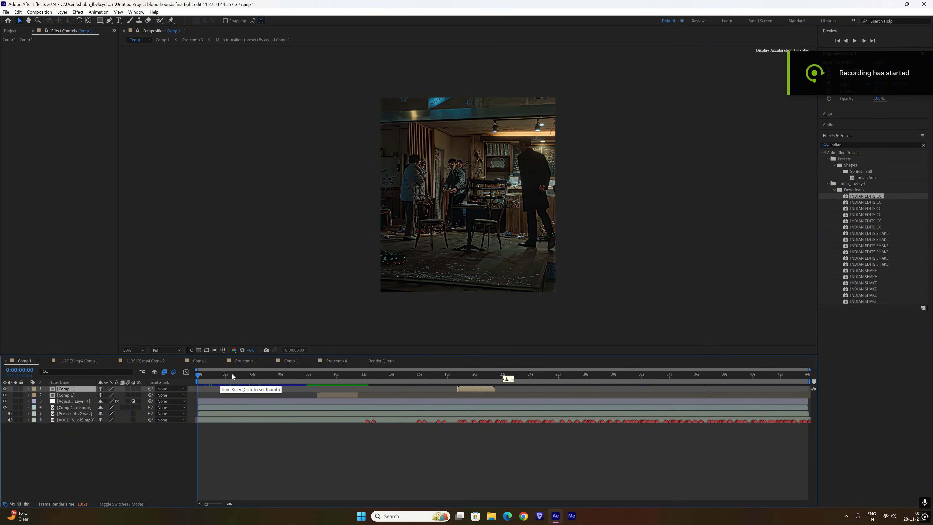
pyautogui.hotkey('ctrl', 'y')
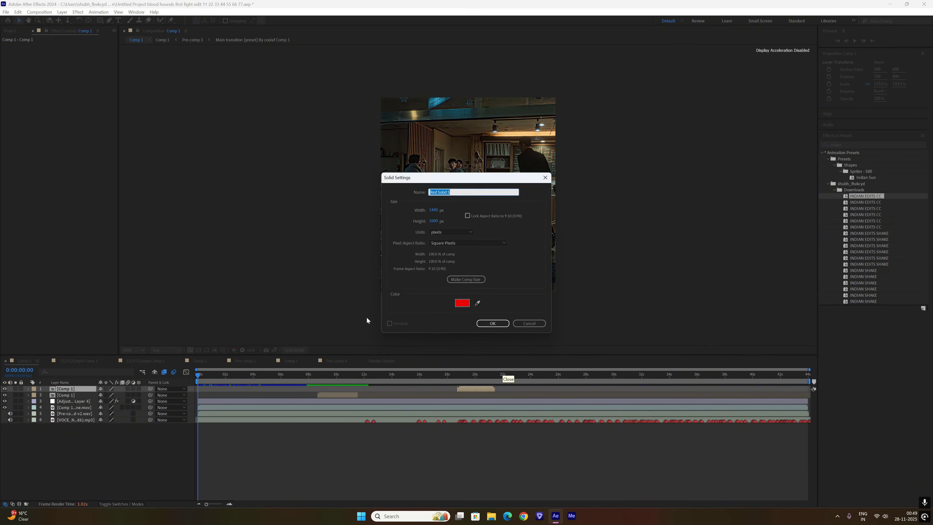
pyautogui.click(462, 302)
pyautogui.click(803, 192)
pyautogui.click(492, 323)
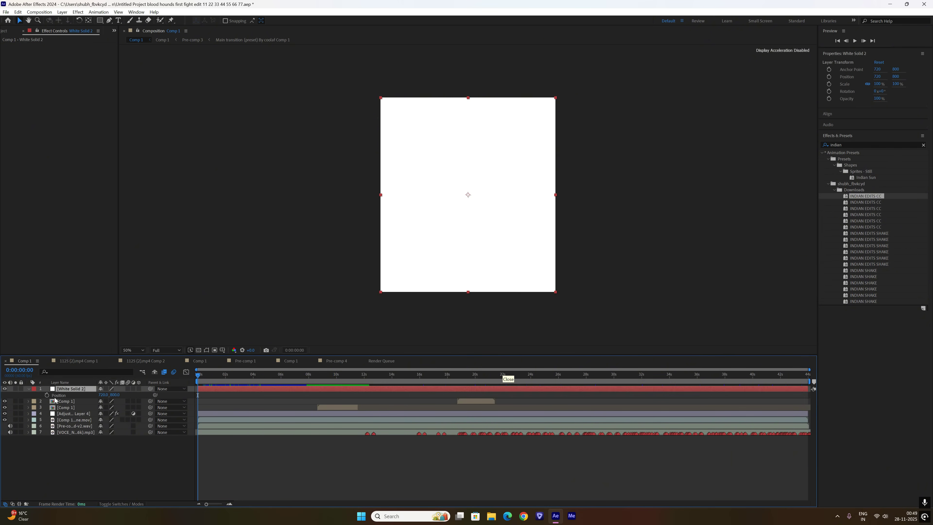
# - Place the white solid beneath the two Comp 1 layers, keyframe its position, and raise it to leave a narrow white strip atop the frame
pyautogui.press('p')
pyautogui.click(47, 408)
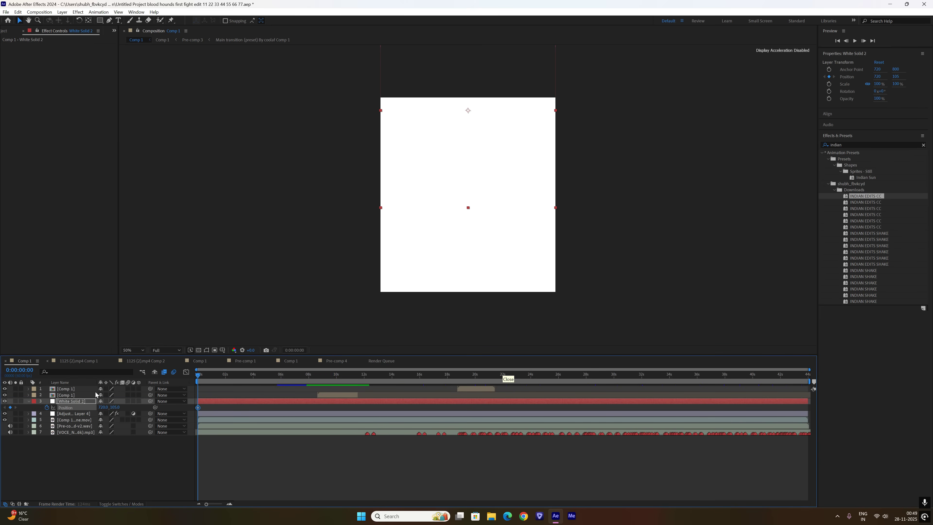
pyautogui.moveTo(96, 395); pyautogui.dragTo(125, 128)
pyautogui.press('p')
# - Paste the copied title "The Comeback No One Expected Geon-woo vs In-beom Final Clash" as a text layer on the white strip
pyautogui.click(120, 21)
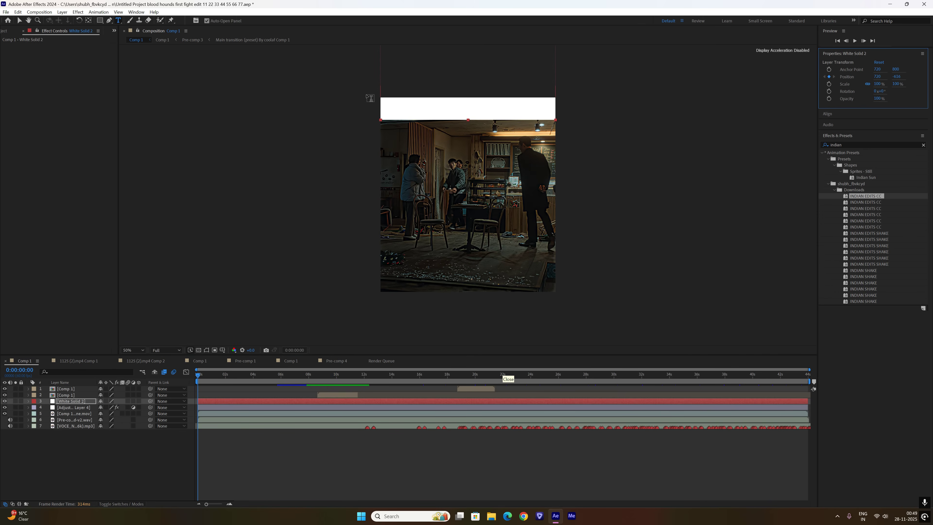
pyautogui.click(390, 103)
pyautogui.rightClick(395, 99)
pyautogui.click(417, 137)
pyautogui.click(456, 402)
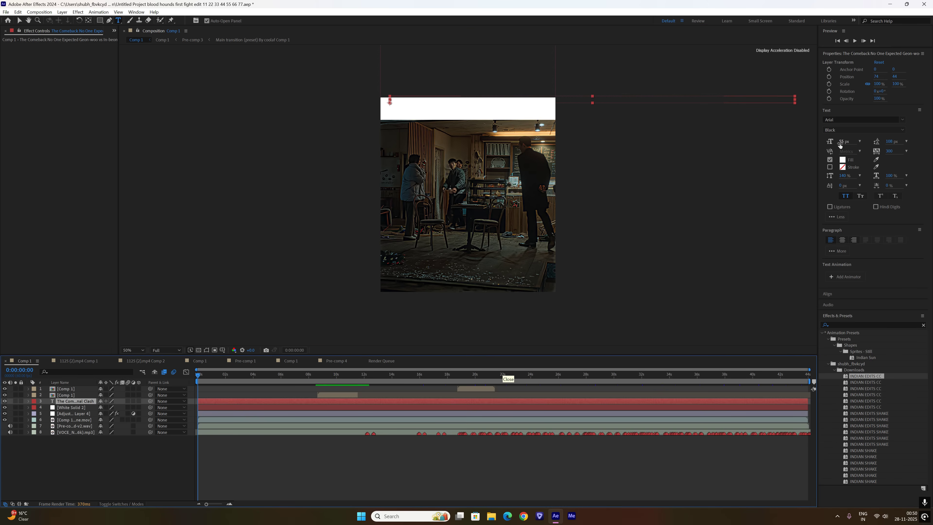
# - Format the title text with a 40 px size, black fill and 200 tracking
pyautogui.click(841, 141)
pyautogui.write('40')
pyautogui.press('Return')
pyautogui.click(842, 160)
pyautogui.click(645, 282)
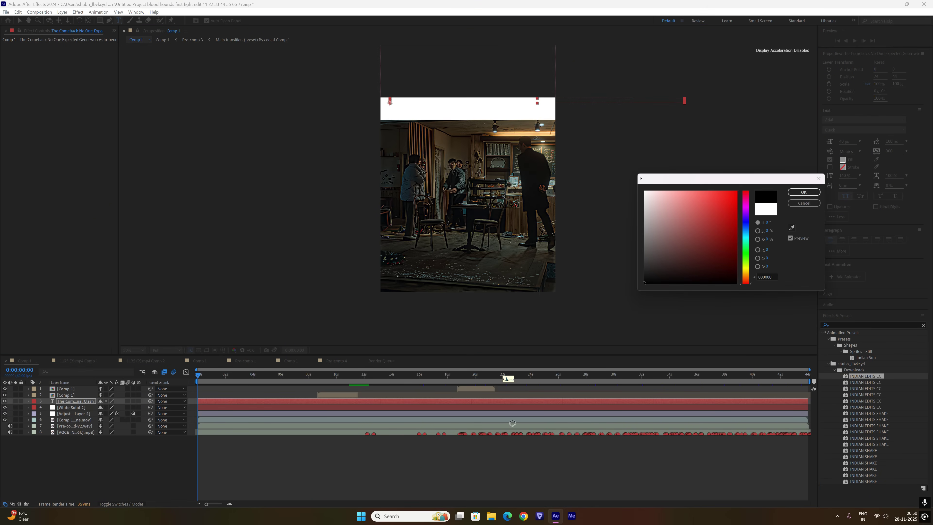
pyautogui.click(803, 192)
pyautogui.click(888, 151)
pyautogui.write('200')
pyautogui.press('Return')
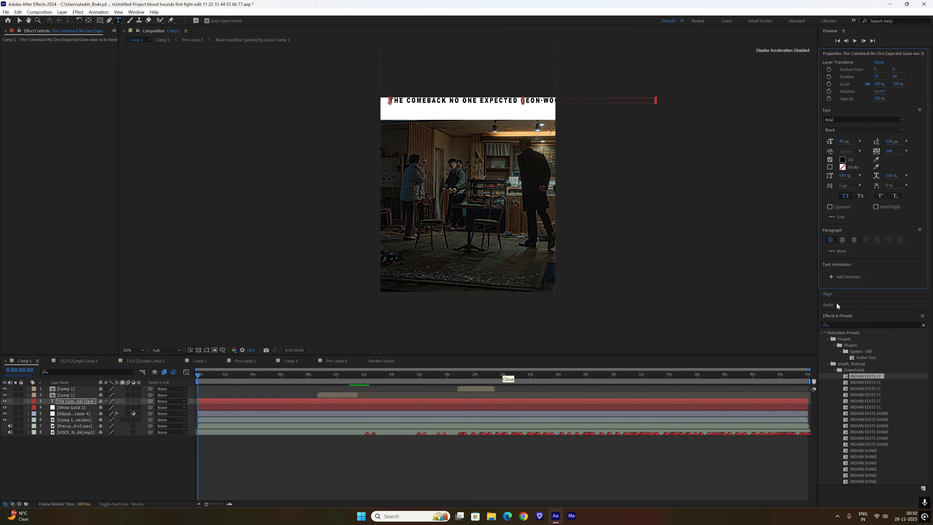
# - Centre the title horizontally in the composition and set its Y position to 54 px
pyautogui.click(828, 294)
pyautogui.click(838, 312)
pyautogui.rightClick(586, 401)
pyautogui.moveTo(636, 211)
pyautogui.click(684, 228)
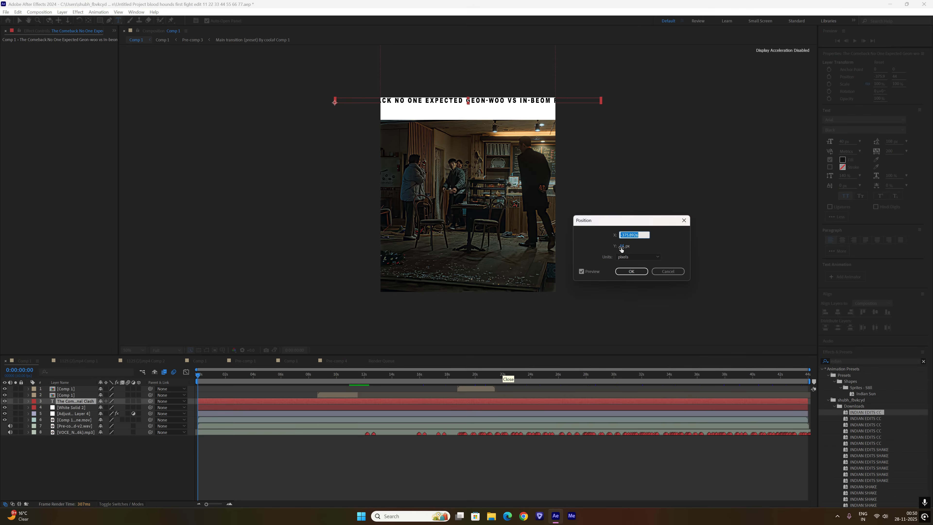
pyautogui.click(625, 247)
pyautogui.write('54')
pyautogui.click(634, 272)
# - Cut "Geon-woo vs In-beom Final Clash" out of the title and centre the remaining text horizontally
pyautogui.doubleClick(625, 402)
pyautogui.moveTo(600, 103); pyautogui.dragTo(466, 103)
pyautogui.hotkey('ctrl', 'c')
pyautogui.rightClick(471, 104)
pyautogui.click(490, 119)
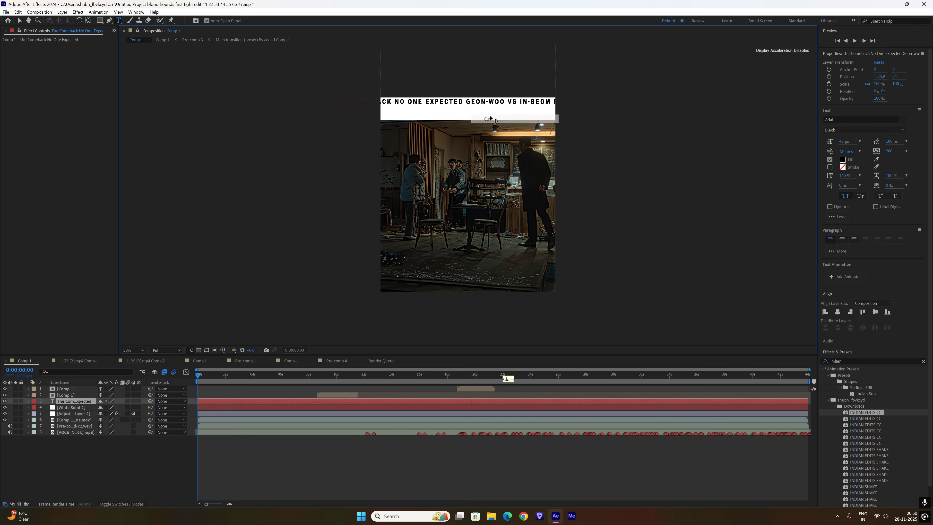
pyautogui.click(838, 312)
# - Paste "Geon-woo vs In-beom Final Clash" as a separate text layer under the first title line and centre it horizontally
pyautogui.click(408, 115)
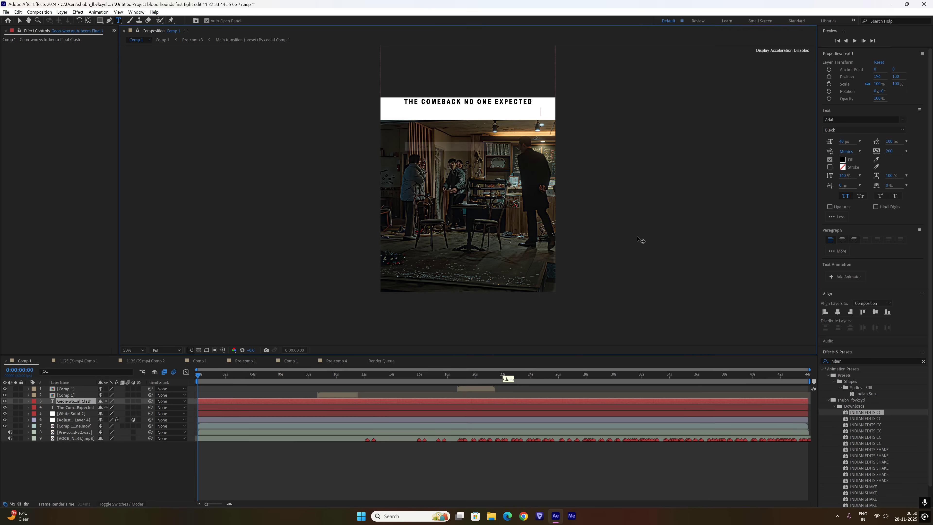
pyautogui.hotkey('ctrl', 'v')
pyautogui.click(838, 311)
# - Set the tracking of the second title line to 300 and re-centre it horizontally
pyautogui.doubleClick(431, 408)
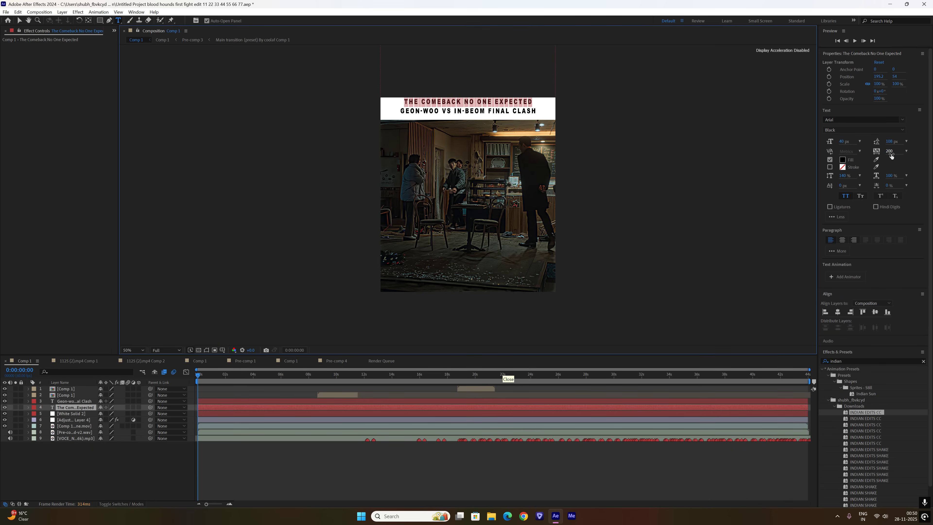
pyautogui.doubleClick(610, 401)
pyautogui.click(890, 150)
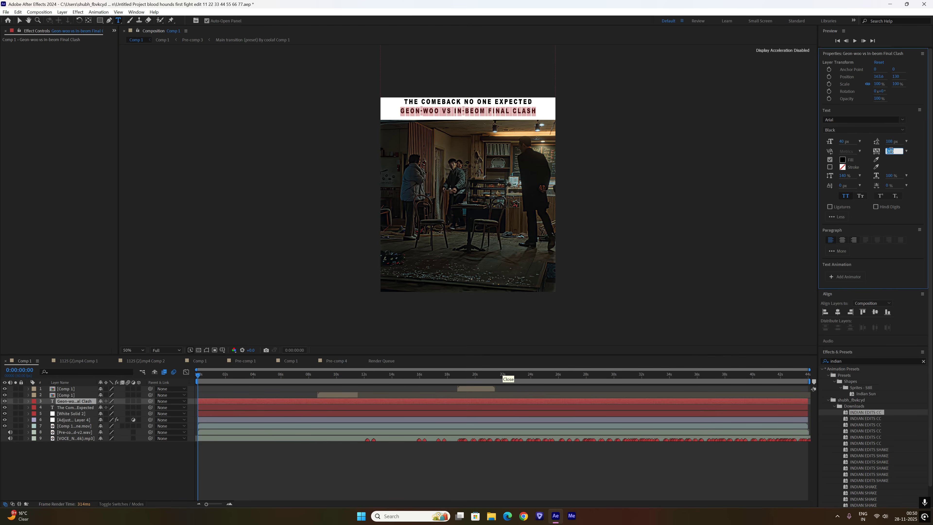
pyautogui.write('300')
pyautogui.press('Return')
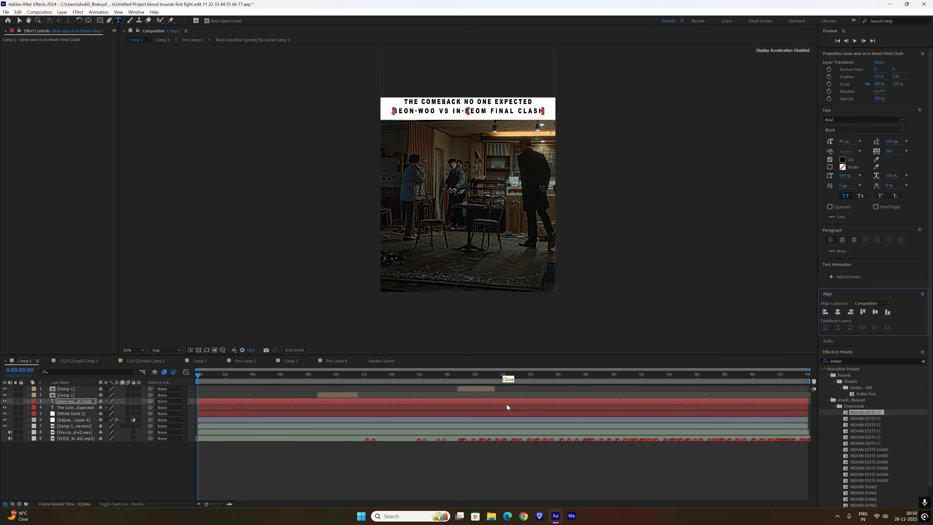
# - Set the Y position of the "The Comeback No One Expected" line to 72 px
pyautogui.rightClick(507, 406)
pyautogui.moveTo(530, 210)
pyautogui.click(621, 225)
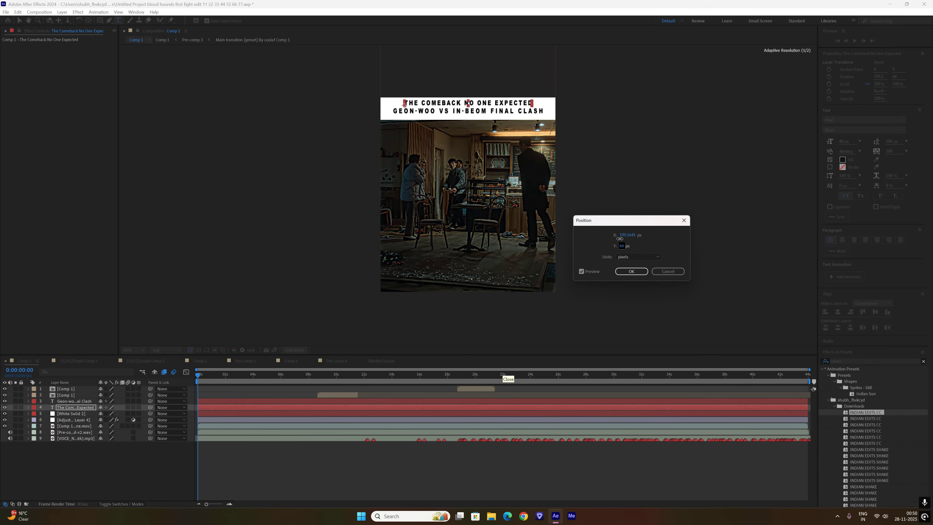
pyautogui.write('72')
pyautogui.click(631, 271)
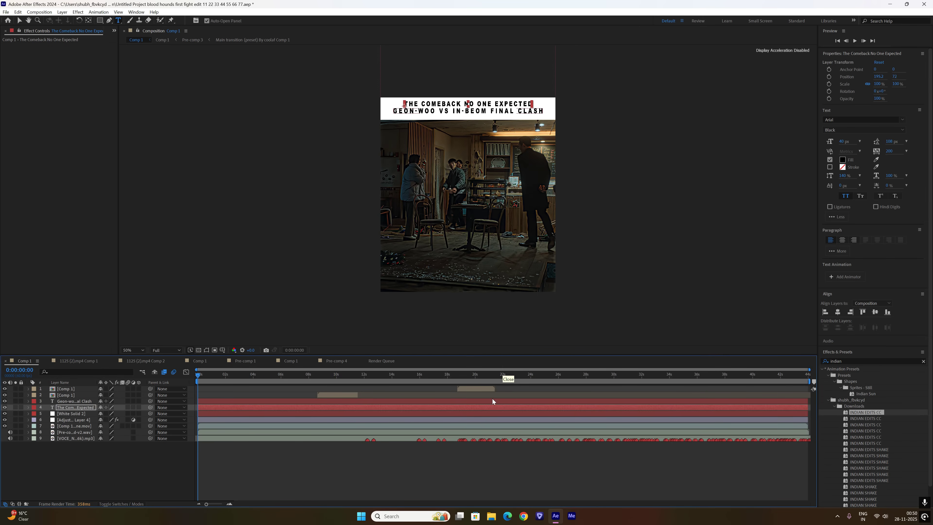
# - Move the second title line, "Geon-woo vs In-beom Final Clash", slightly lower by changing its Y position
pyautogui.rightClick(493, 401)
pyautogui.moveTo(531, 207)
pyautogui.click(613, 220)
pyautogui.press('Tab')
pyautogui.write('133')
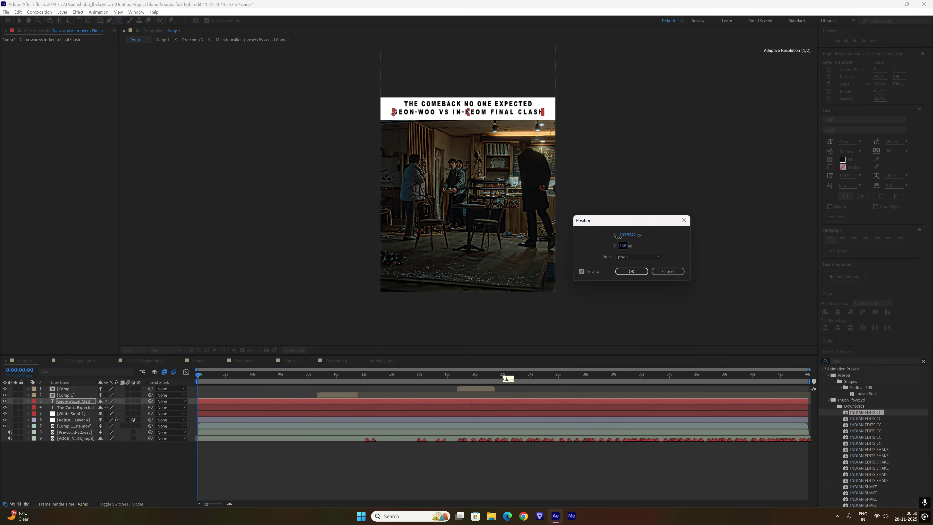
pyautogui.click(631, 271)
# - Adjust the Y position of the White Solid 2 layer so the strip's lower edge sits slightly higher under the title
pyautogui.click(541, 413)
pyautogui.press('p')
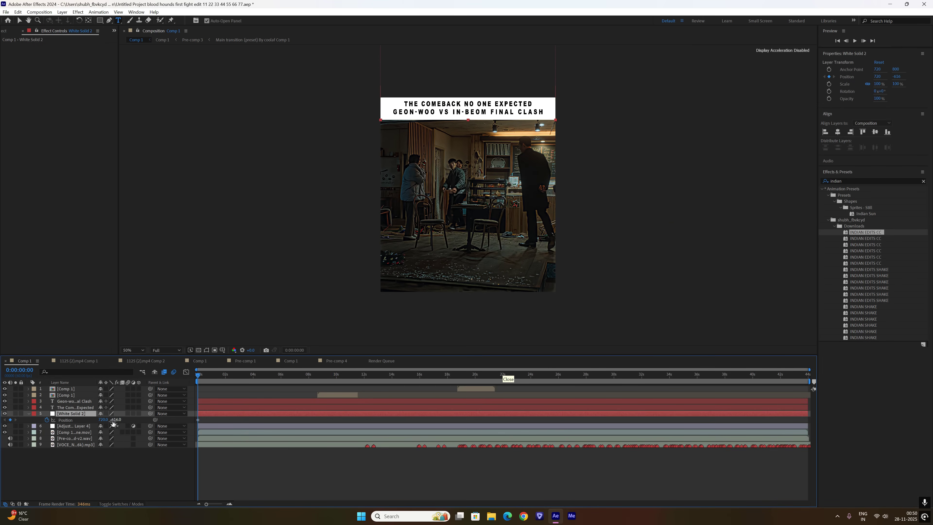
pyautogui.moveTo(116, 419); pyautogui.dragTo(356, 418)
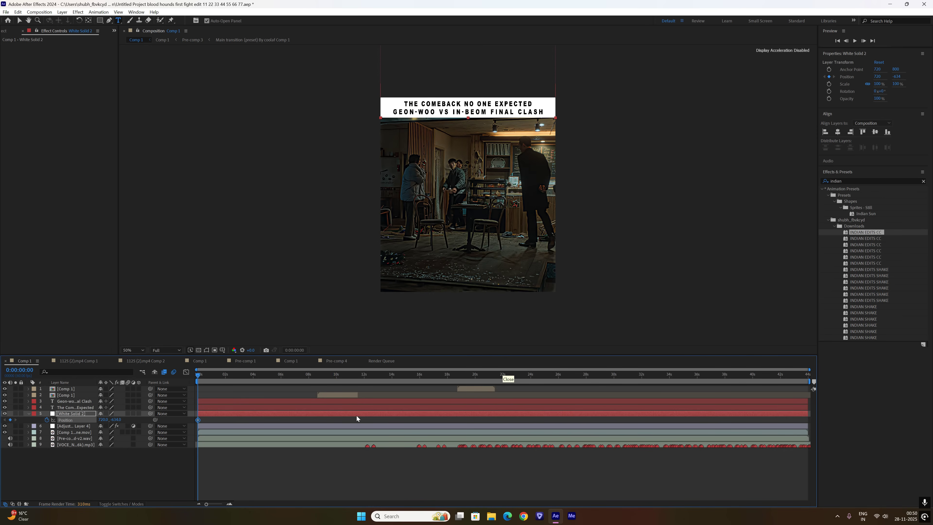
pyautogui.moveTo(116, 420); pyautogui.dragTo(117, 419)
# - Set the Y position of the "Geon-woo vs In-beom Final Clash" line to 141 px
pyautogui.rightClick(387, 400)
pyautogui.moveTo(441, 206)
pyautogui.click(488, 223)
pyautogui.press('Tab')
pyautogui.press('Up')
pyautogui.press('Up')
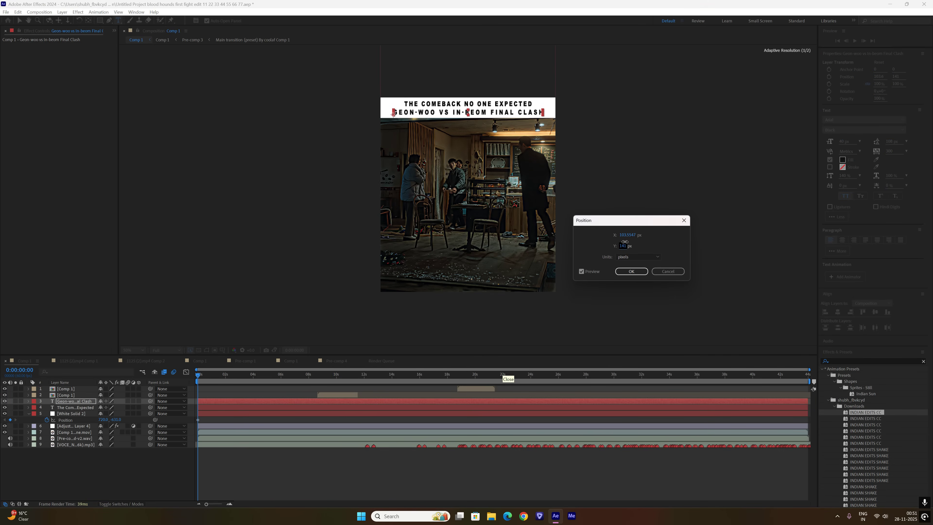
pyautogui.click(631, 272)
# - Fine-tune the Y position of the white strip and parent both title text layers to White Solid 2
pyautogui.click(198, 415)
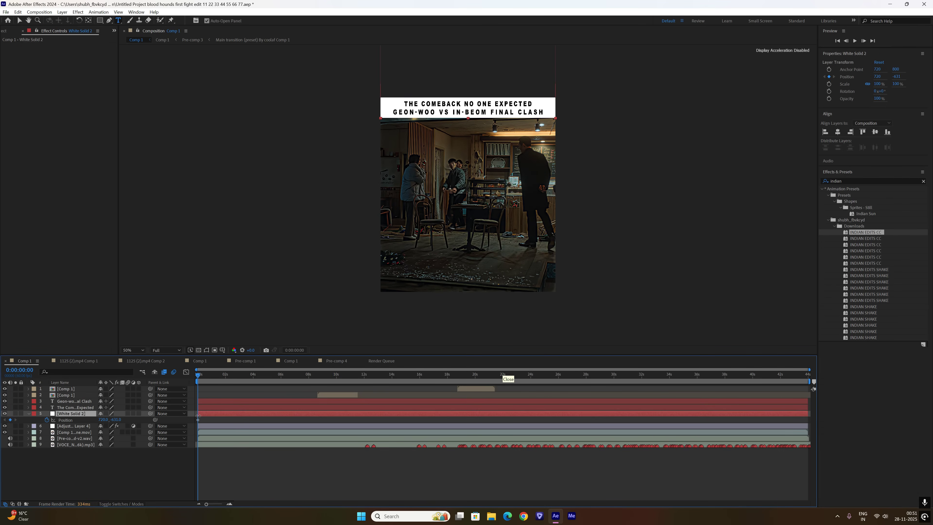
pyautogui.moveTo(115, 420); pyautogui.dragTo(116, 420)
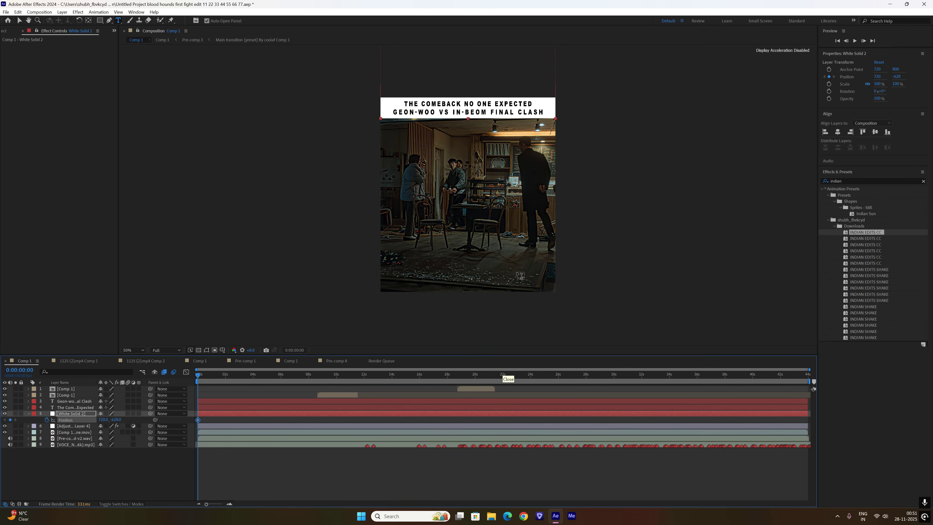
pyautogui.click(171, 401)
pyautogui.click(184, 454)
pyautogui.click(170, 407)
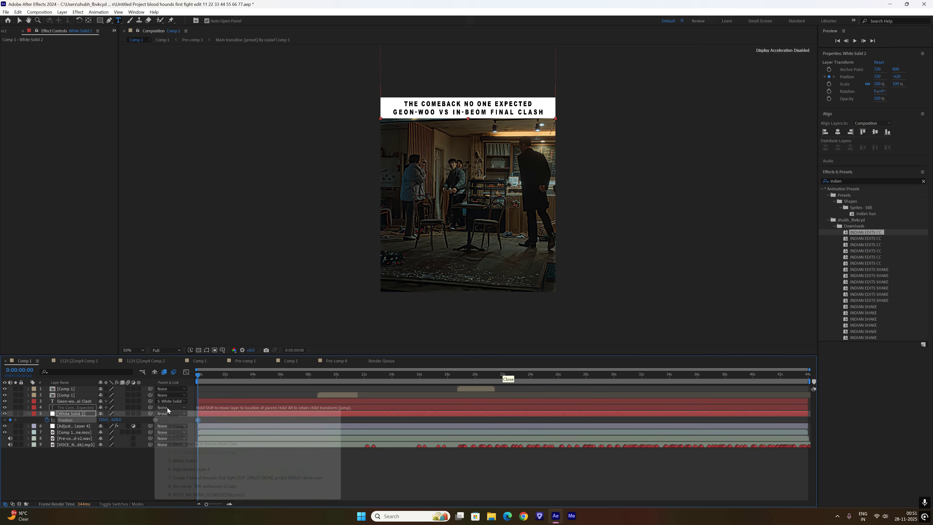
pyautogui.click(193, 460)
# - Shift the strip's Position keyframe to about 1 second and add a start keyframe at 0 seconds with the strip above the frame
pyautogui.scroll(1, 195, 418)
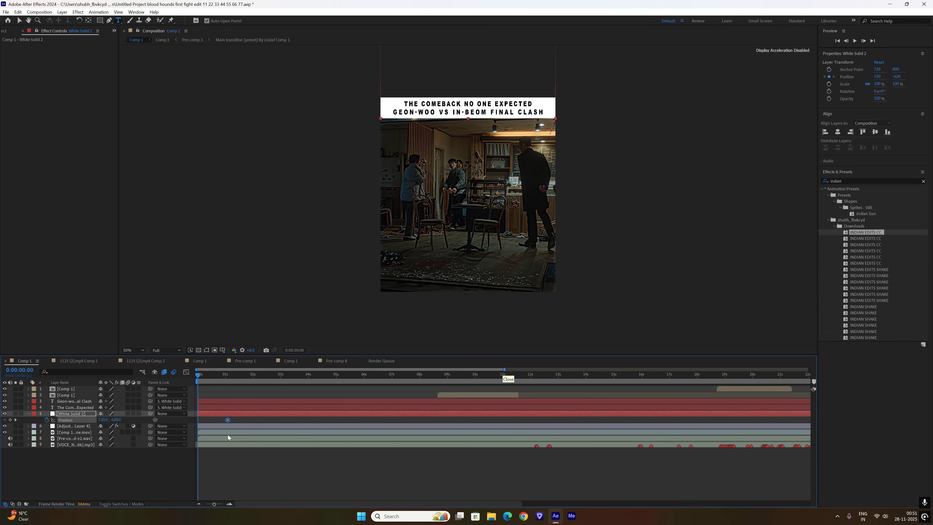
pyautogui.moveTo(227, 435); pyautogui.dragTo(229, 436)
pyautogui.moveTo(116, 419); pyautogui.dragTo(46, 420)
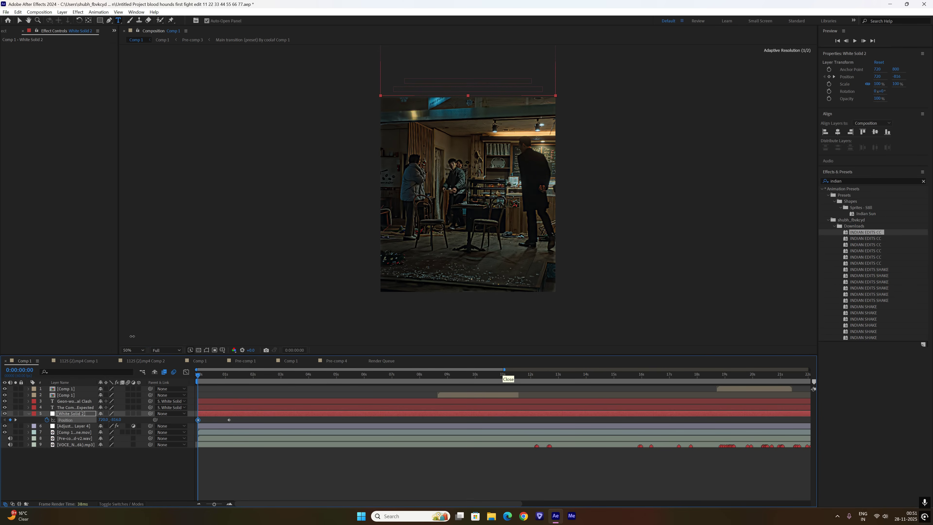
# - Apply a Drop Shadow effect to the "Geon-woo vs In-beom Final Clash" layer with 100% opacity, softness 10 and a small distance
pyautogui.click(251, 375)
pyautogui.hotkey('ctrl', '5')
pyautogui.write('drop sh')
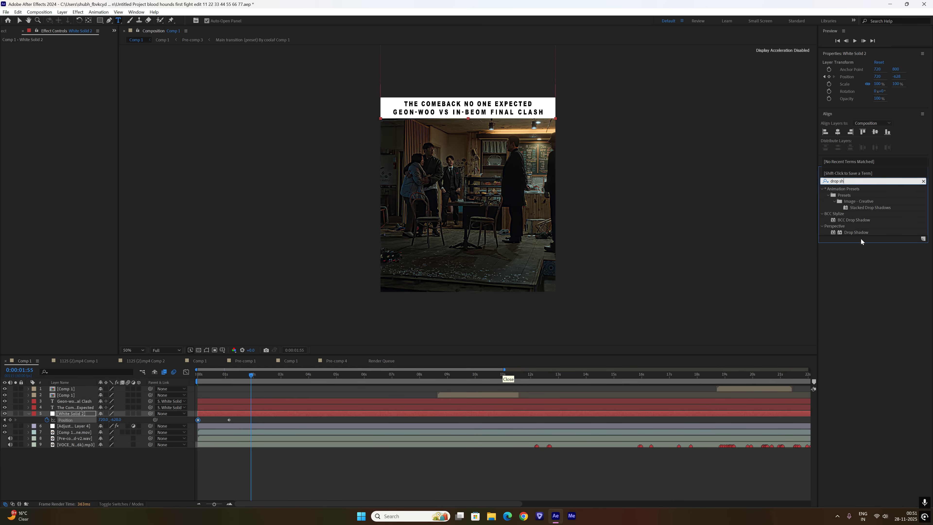
pyautogui.moveTo(856, 232); pyautogui.dragTo(510, 401)
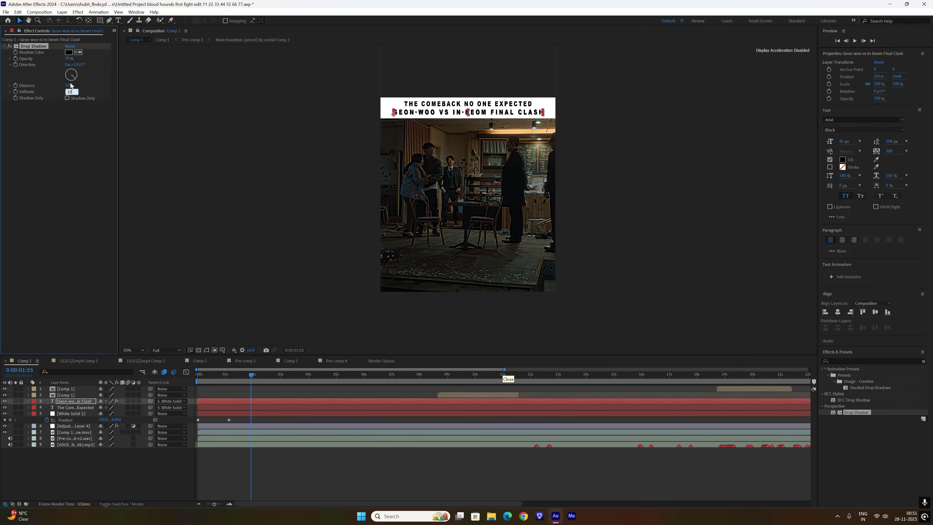
pyautogui.click(70, 85)
pyautogui.write('3')
pyautogui.click(69, 58)
pyautogui.write('100')
# - Copy the drop shadow onto "The Comeback No One Expected" text layer and the White Solid 2 layer
pyautogui.hotkey('ctrl', 'c')
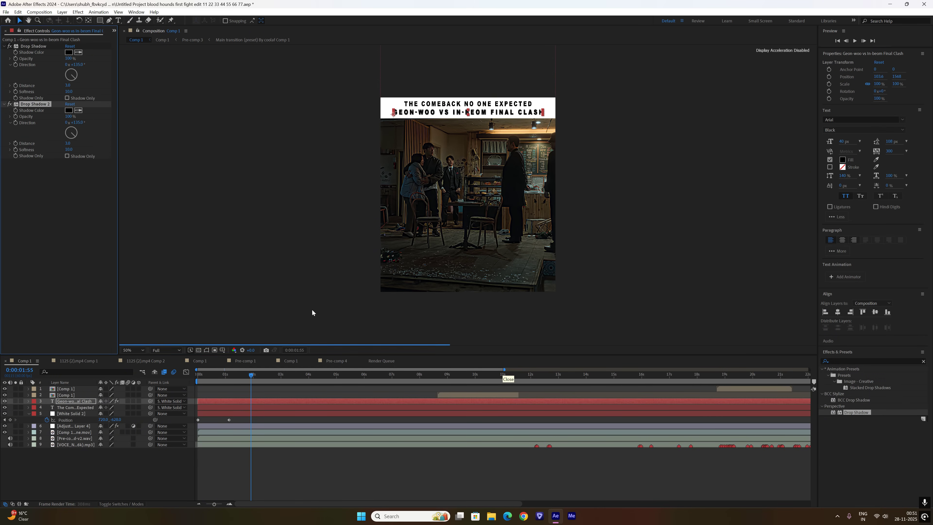
pyautogui.click(280, 407)
pyautogui.hotkey('ctrl', 'v')
pyautogui.moveTo(220, 375); pyautogui.dragTo(197, 375)
pyautogui.moveTo(214, 504)
pyautogui.mouseDown()
pyautogui.moveTo(224, 504)
pyautogui.moveTo(205, 504)
pyautogui.mouseUp()
pyautogui.click(228, 407)
pyautogui.click(228, 413)
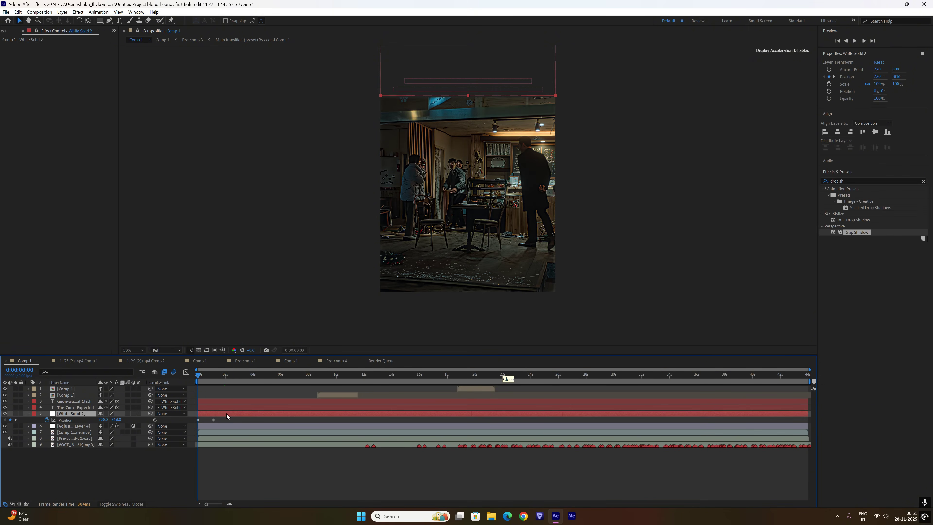
pyautogui.hotkey('ctrl', 'v')
pyautogui.click(250, 379)
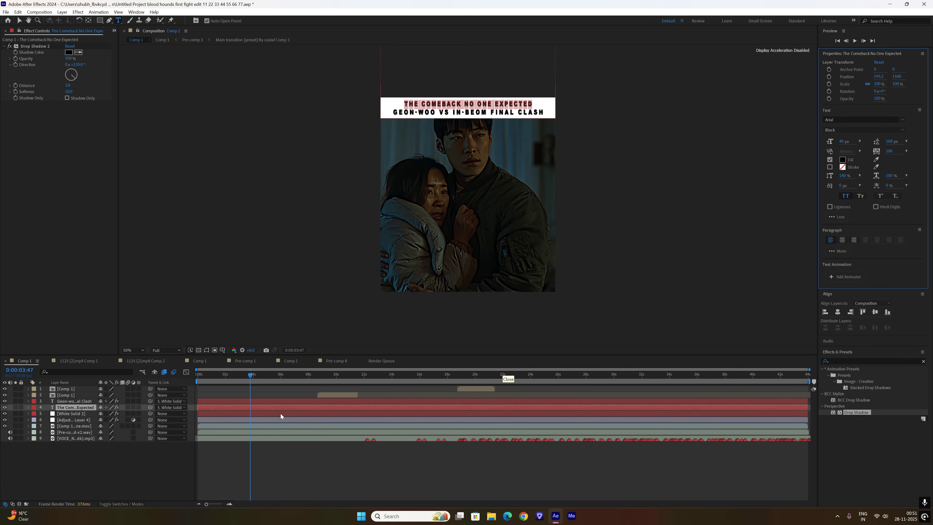
pyautogui.doubleClick(281, 413)
pyautogui.click(147, 31)
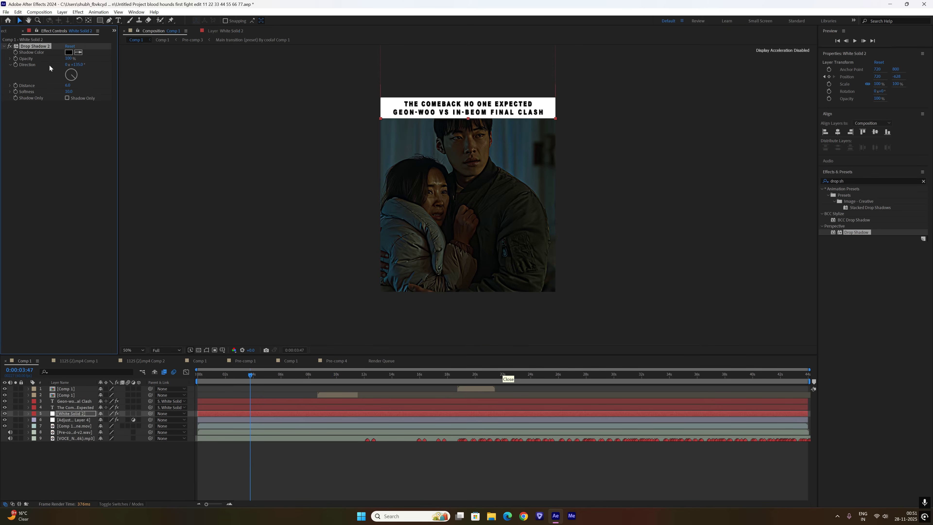
# - Set the Y position of the "Geon-woo vs In-beom Final Clash" line to 1574 px
pyautogui.rightClick(371, 401)
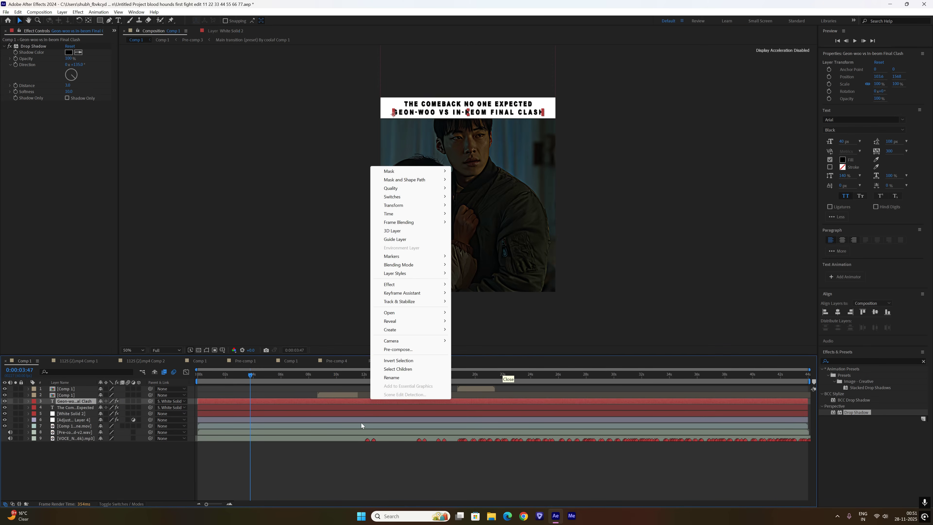
pyautogui.moveTo(404, 205)
pyautogui.click(474, 225)
pyautogui.moveTo(622, 246); pyautogui.dragTo(627, 242)
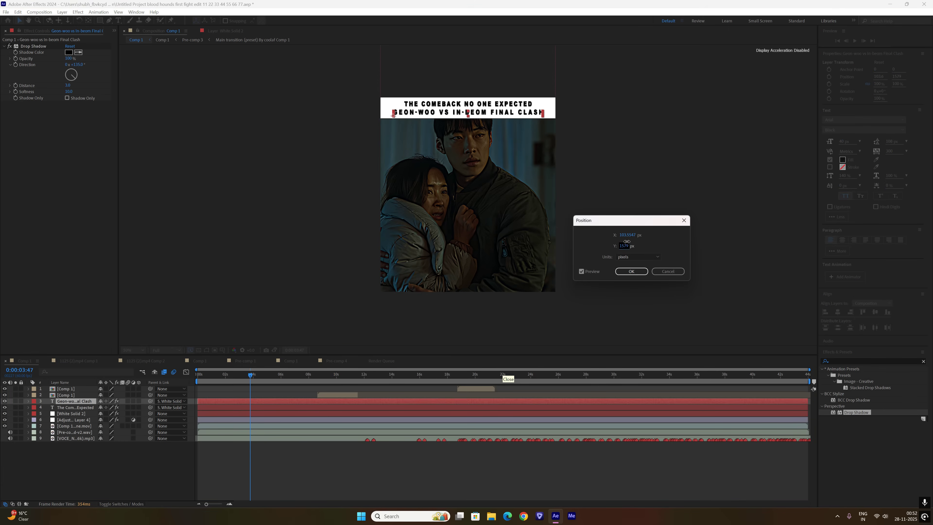
pyautogui.click(631, 271)
# - Set the Y position of the "The Comeback No One Expected" line to 1504 px
pyautogui.rightClick(435, 408)
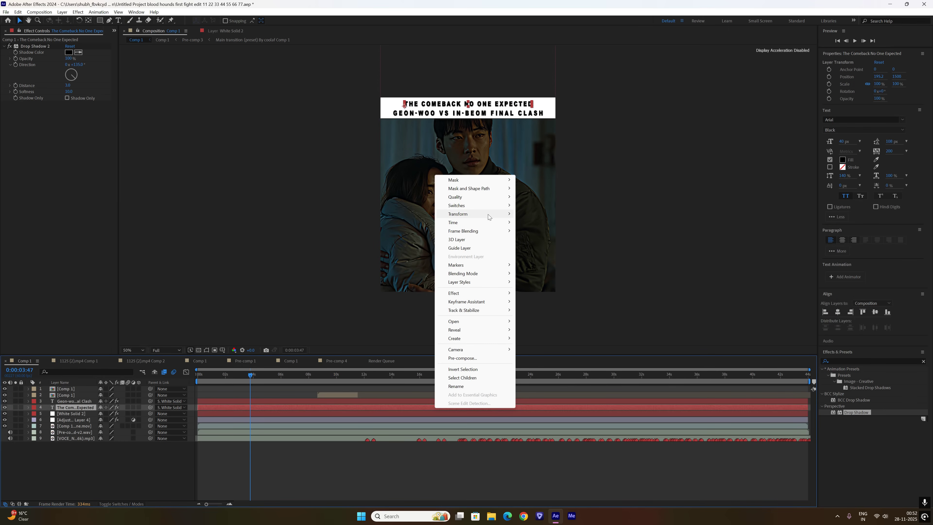
pyautogui.moveTo(471, 205)
pyautogui.click(537, 226)
pyautogui.moveTo(625, 244); pyautogui.dragTo(627, 243)
pyautogui.click(633, 269)
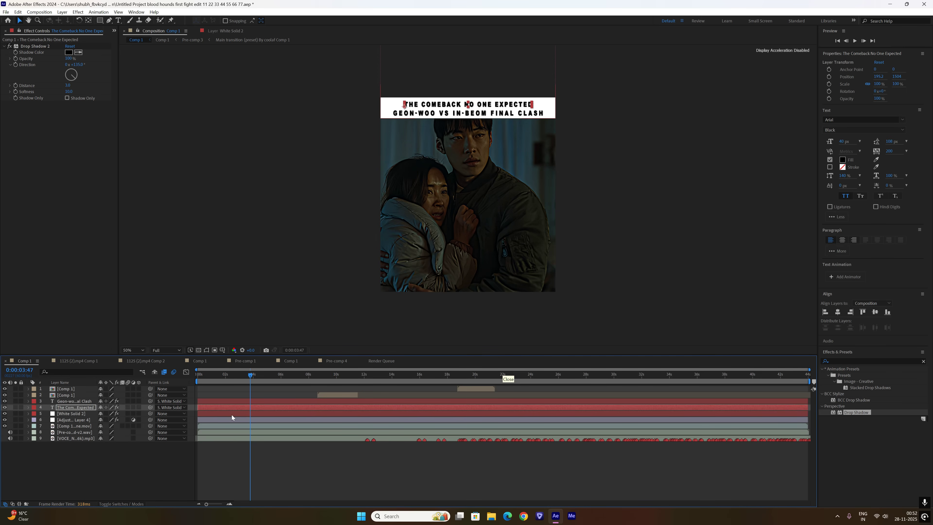
# - Go to the white strip's second Position keyframe at 0:00:01:08 and fine-tune its Y value
pyautogui.click(232, 418)
pyautogui.click(236, 414)
pyautogui.click(229, 504)
pyautogui.press('u')
pyautogui.press('Home')
pyautogui.click(228, 375)
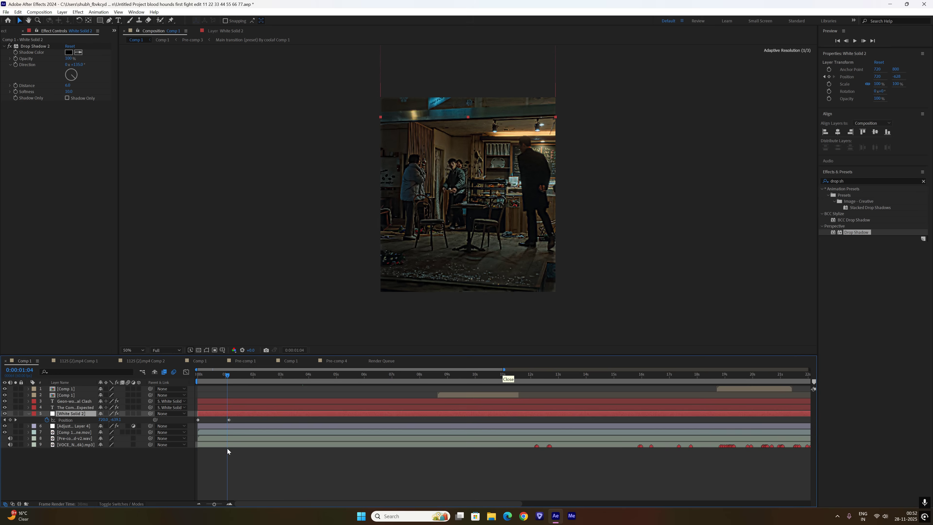
pyautogui.click(229, 504)
pyautogui.click(229, 504)
pyautogui.click(232, 376)
pyautogui.click(232, 420)
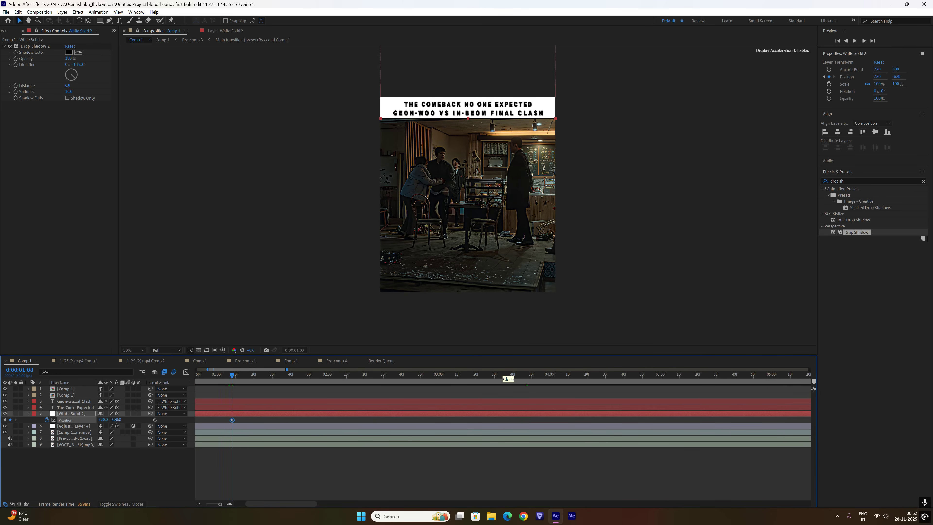
pyautogui.moveTo(116, 419); pyautogui.dragTo(117, 419)
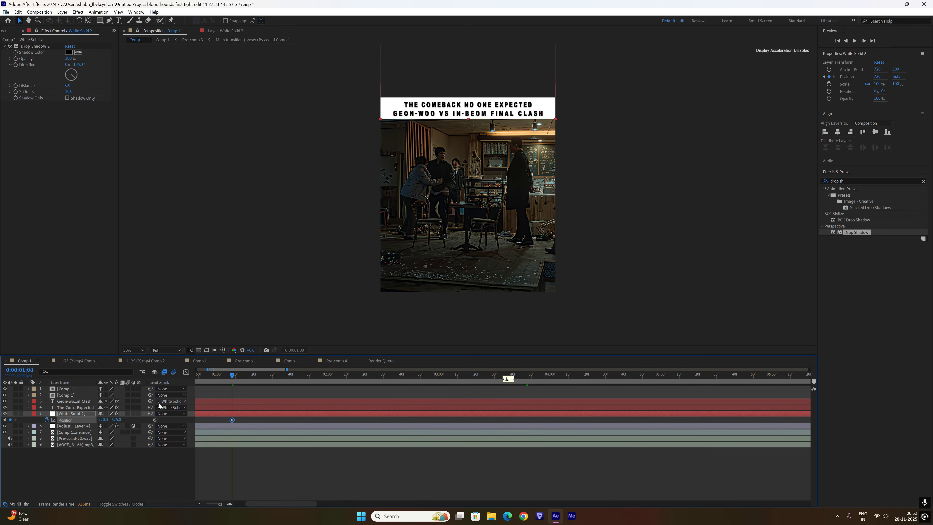
# - Parent both title lines to the topmost Comp 1 layer and lower the white strip slightly beneath the text
pyautogui.click(171, 408)
pyautogui.click(178, 426)
pyautogui.click(171, 401)
pyautogui.click(184, 420)
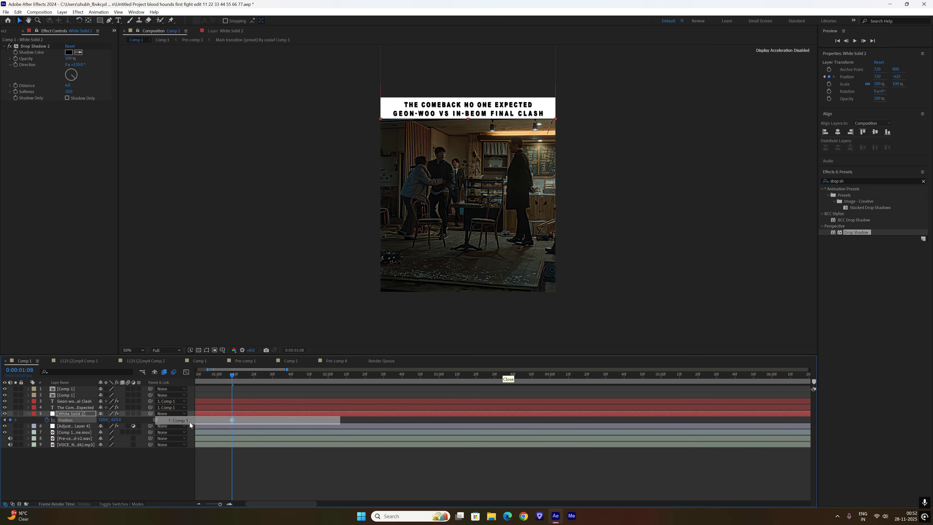
pyautogui.moveTo(118, 420); pyautogui.dragTo(123, 419)
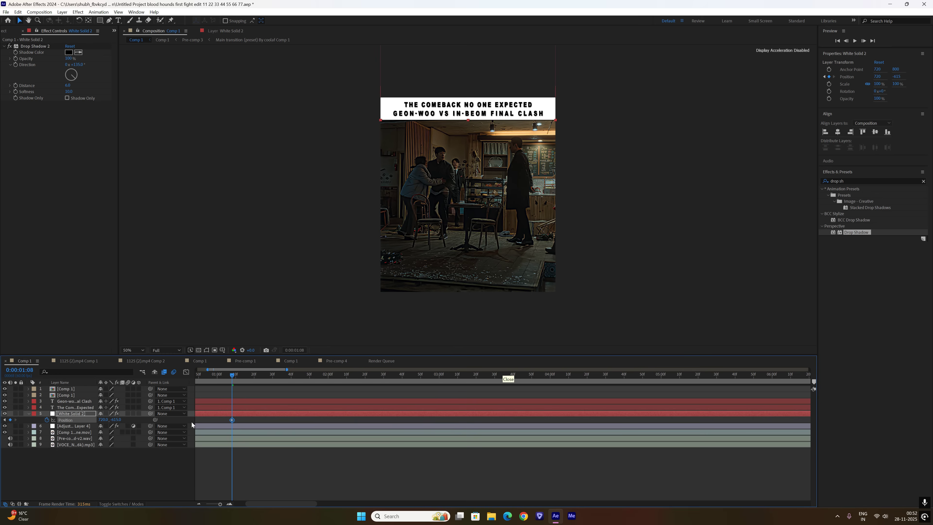
# - Parent both title lines back to the White Solid 2 layer and hide its keyframes
pyautogui.click(176, 408)
pyautogui.click(184, 462)
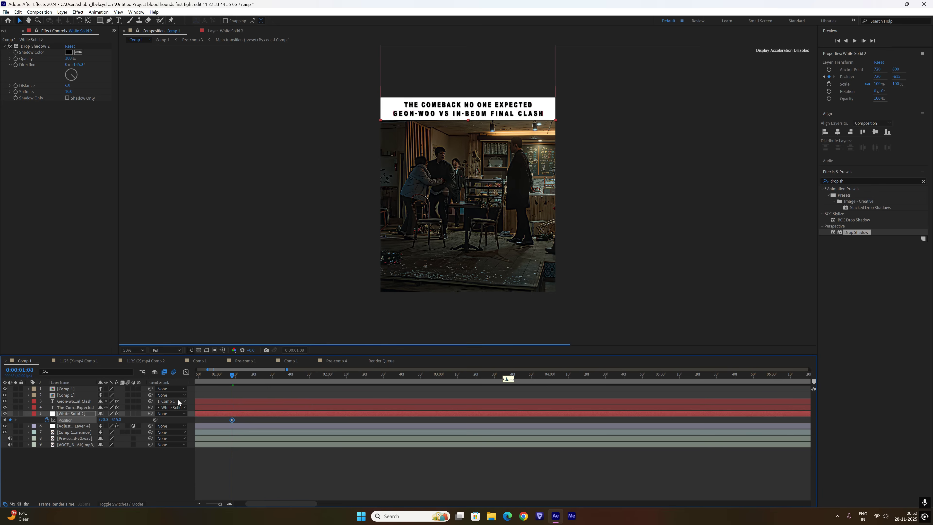
pyautogui.click(178, 402)
pyautogui.click(190, 455)
pyautogui.press('u')
# - Paste the white strip's Position keyframes further along the timeline and check the strip at about 6 seconds
pyautogui.moveTo(262, 374); pyautogui.dragTo(390, 407)
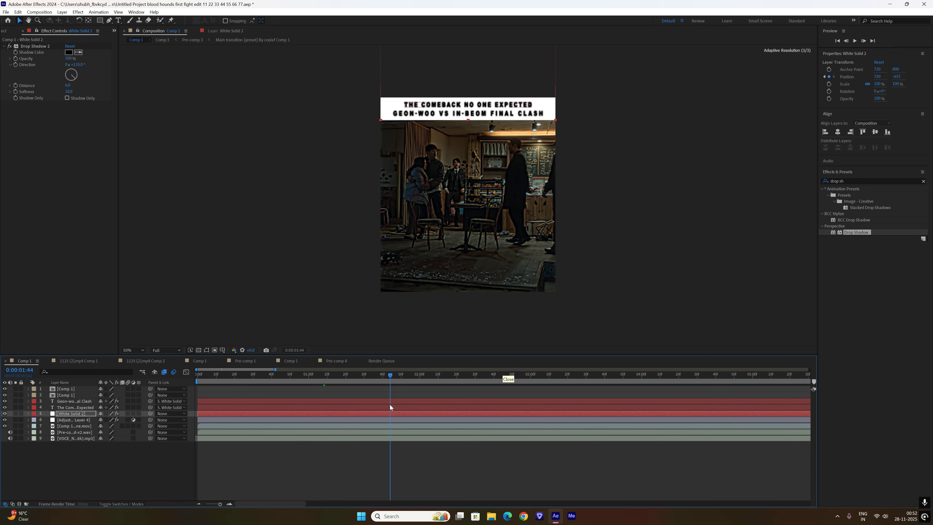
pyautogui.click(199, 504)
pyautogui.press('u')
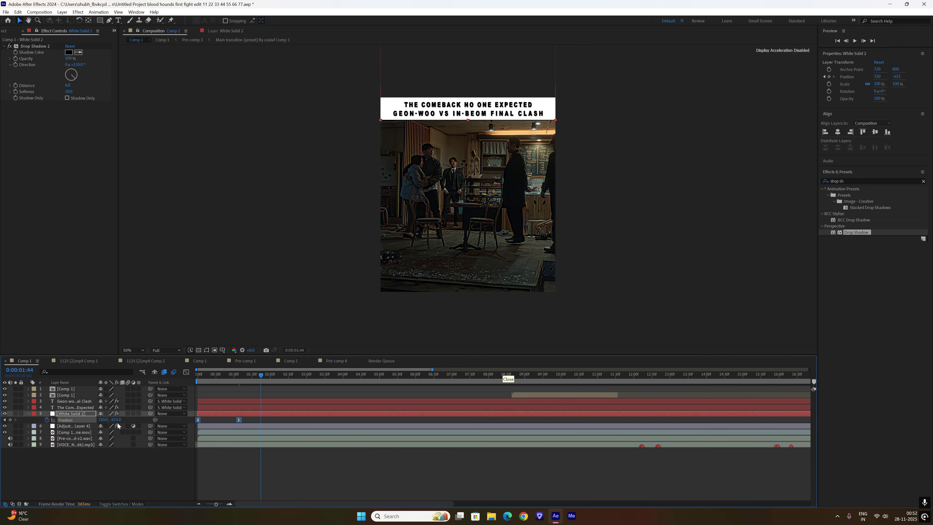
pyautogui.click(289, 375)
pyautogui.click(208, 504)
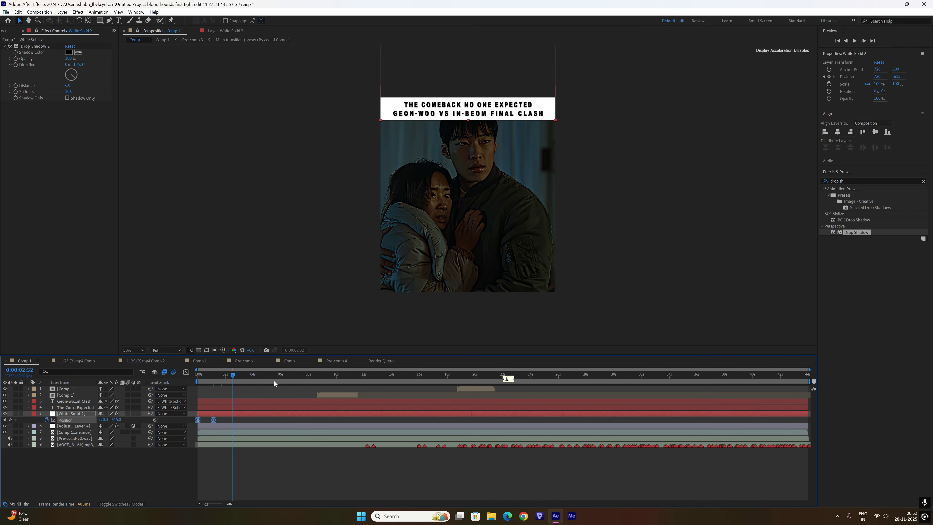
pyautogui.click(226, 506)
pyautogui.click(229, 504)
pyautogui.click(229, 503)
pyautogui.moveTo(232, 375); pyautogui.dragTo(394, 421)
pyautogui.hotkey('ctrl', 'v')
pyautogui.click(339, 423)
pyautogui.press('u')
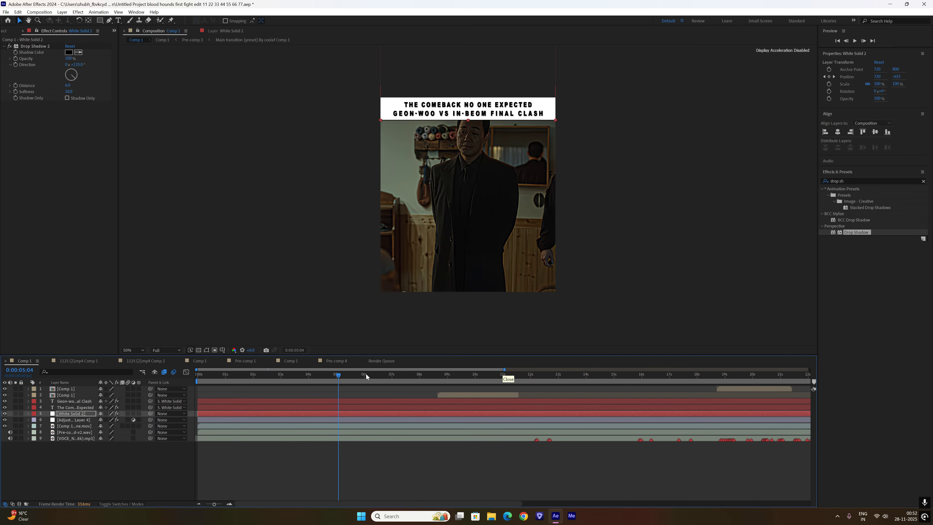
pyautogui.click(370, 375)
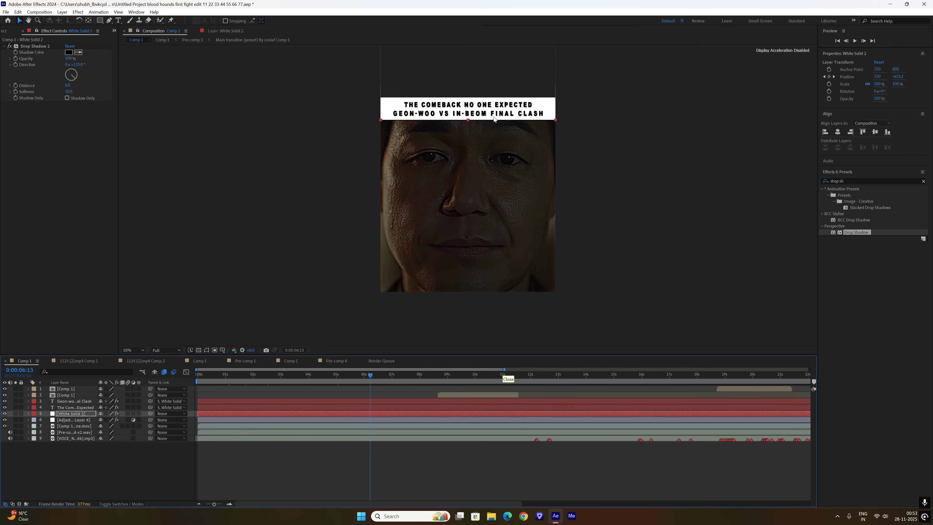
# - Pre-compose all layers into one new composition with all attributes moved into it, and duplicate the resulting layer
pyautogui.press('Home')
pyautogui.press('-')
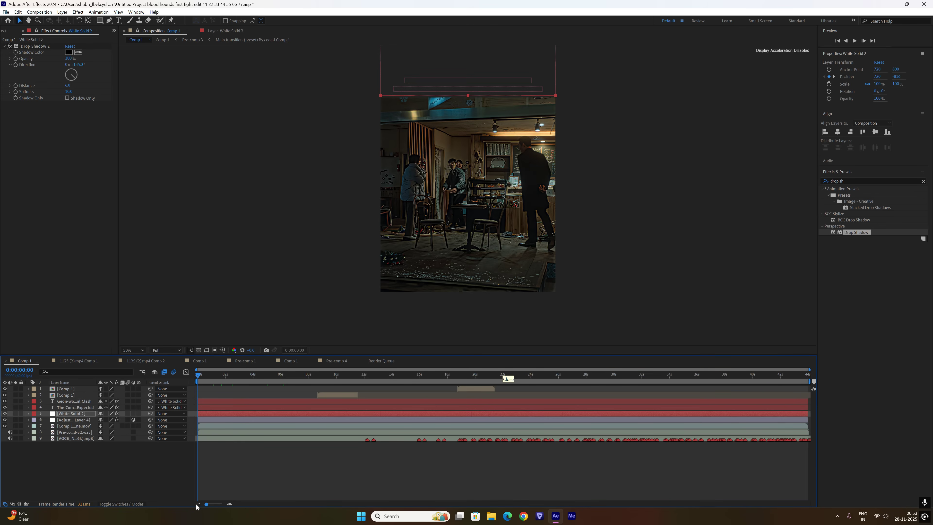
pyautogui.hotkey('ctrl', 'a')
pyautogui.rightClick(266, 433)
pyautogui.click(290, 377)
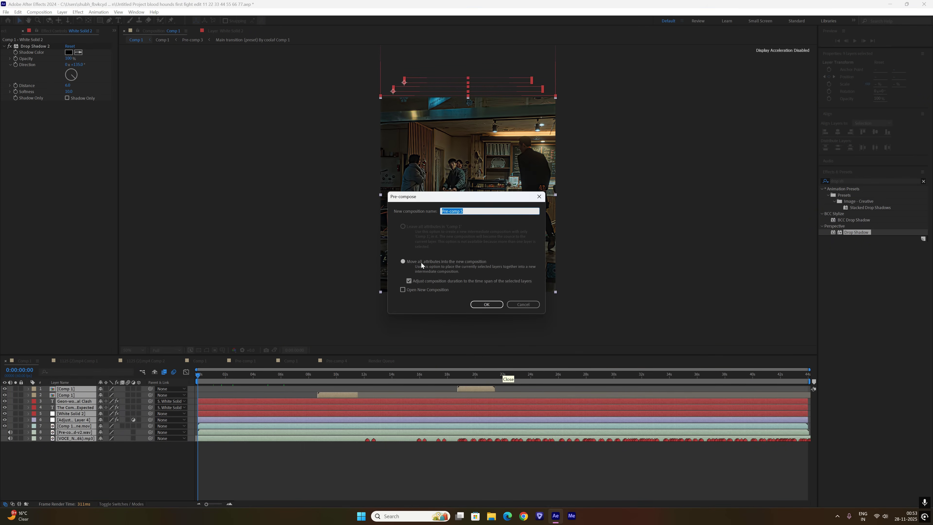
pyautogui.click(486, 307)
# - Add a text layer reading "Indian edits" over the lower middle of the video
pyautogui.click(118, 20)
pyautogui.click(442, 253)
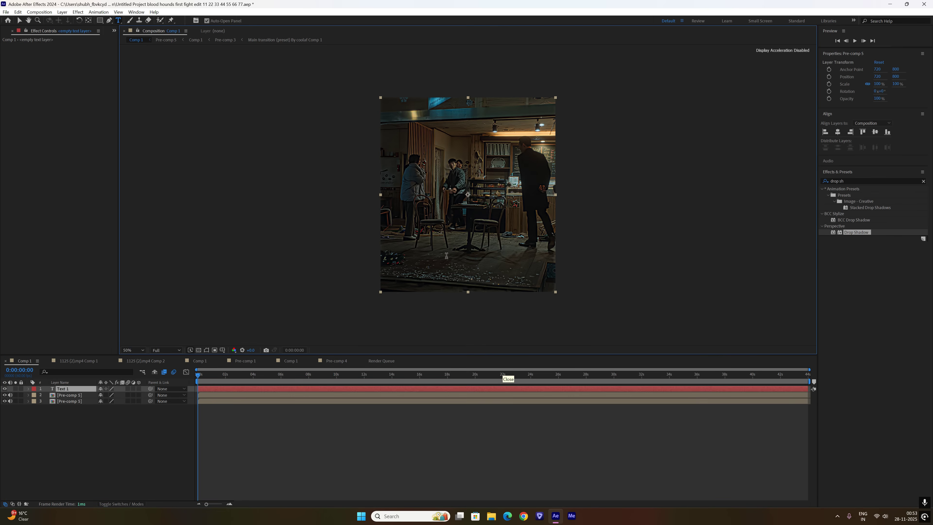
pyautogui.press('BackSpace')
pyautogui.press('BackSpace')
pyautogui.press('BackSpace')
pyautogui.press('BackSpace')
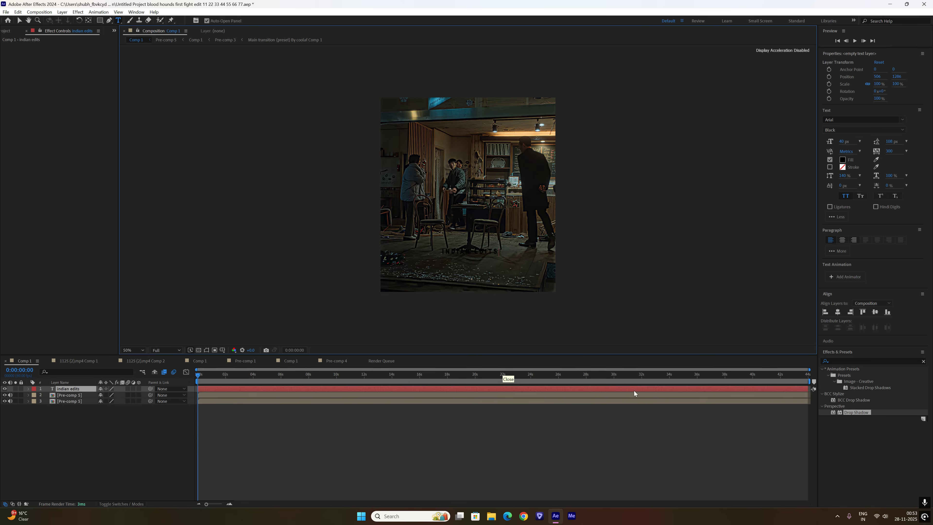
# - Set the "Indian edits" text to 55 px with a white FFFFFF fill and centre it horizontally in the composition
pyautogui.hotkey('ctrl', 'a')
pyautogui.click(846, 142)
pyautogui.write('55')
pyautogui.click(842, 160)
pyautogui.moveTo(684, 217); pyautogui.dragTo(483, 82)
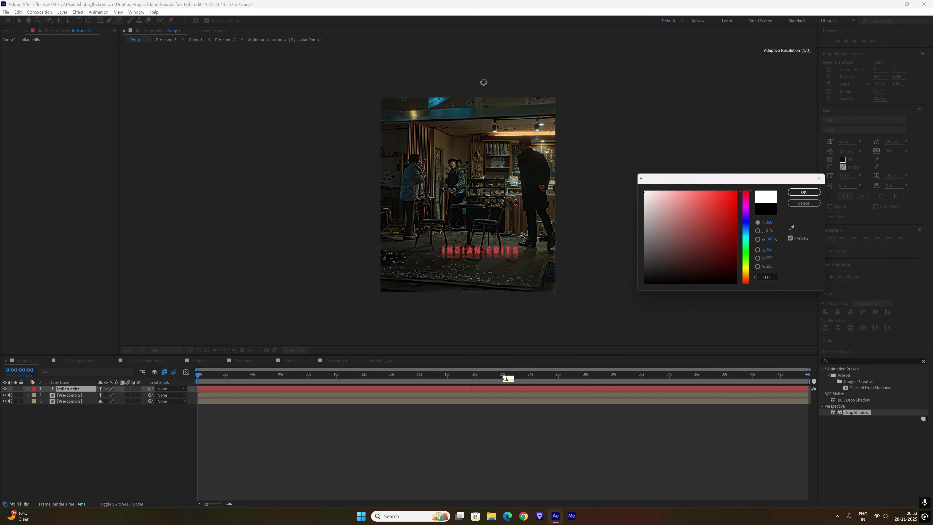
pyautogui.click(804, 192)
pyautogui.click(838, 312)
# - Apply the Flip + Flop preset to the upper Pre-comp 5 layer and use the "Indian edits" text as its track matte
pyautogui.click(924, 361)
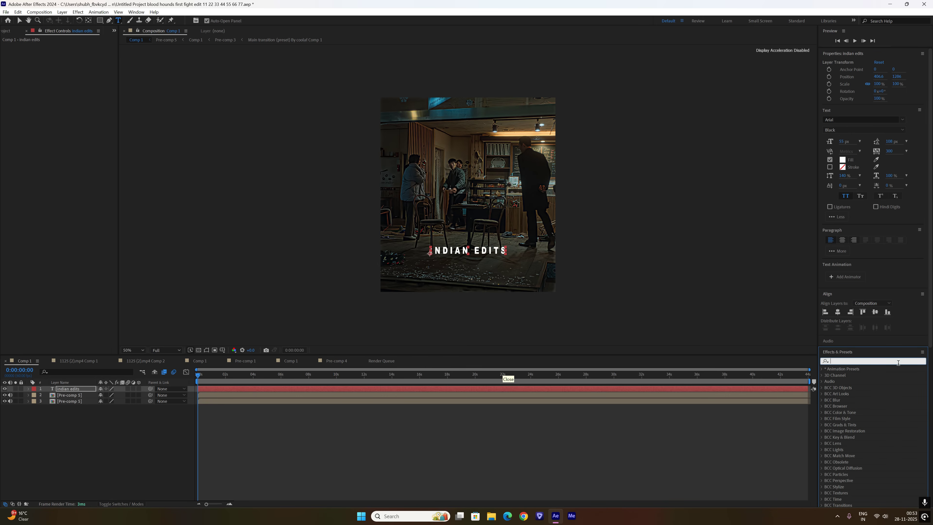
pyautogui.write('flip')
pyautogui.moveTo(862, 394); pyautogui.dragTo(75, 395)
pyautogui.click(125, 504)
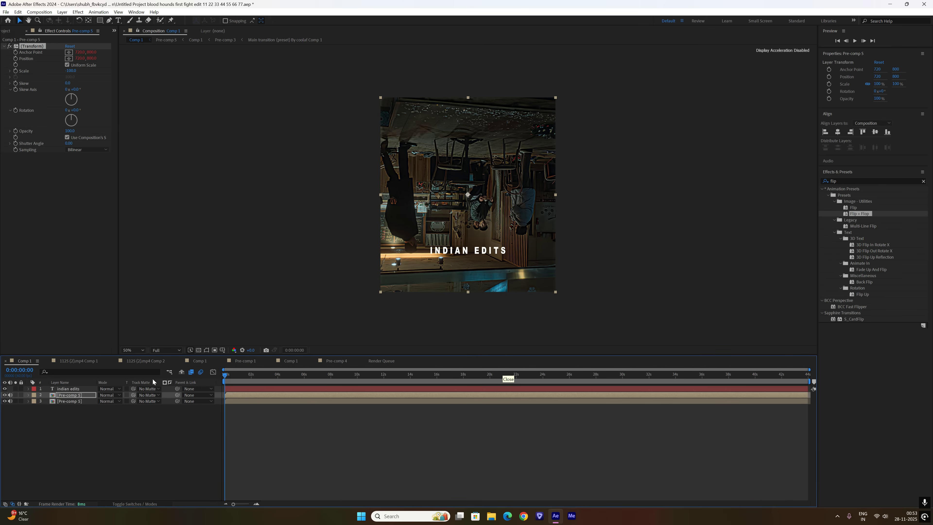
pyautogui.click(149, 395)
pyautogui.click(162, 415)
# - Pre-compose the "Indian edits" text and its matted Pre-comp 5 layer into Pre-comp 6 with all attributes moved
pyautogui.moveTo(220, 387); pyautogui.dragTo(230, 393)
pyautogui.rightClick(229, 393)
pyautogui.click(260, 342)
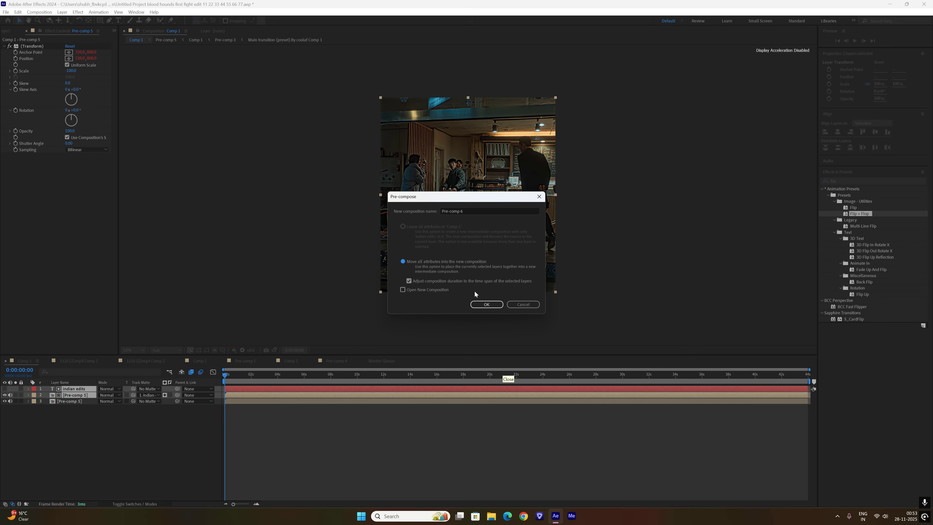
pyautogui.click(487, 305)
# - Apply a Drop Shadow effect to Pre-comp 6 with the shadow opacity at 100%
pyautogui.click(923, 181)
pyautogui.write('drop sh')
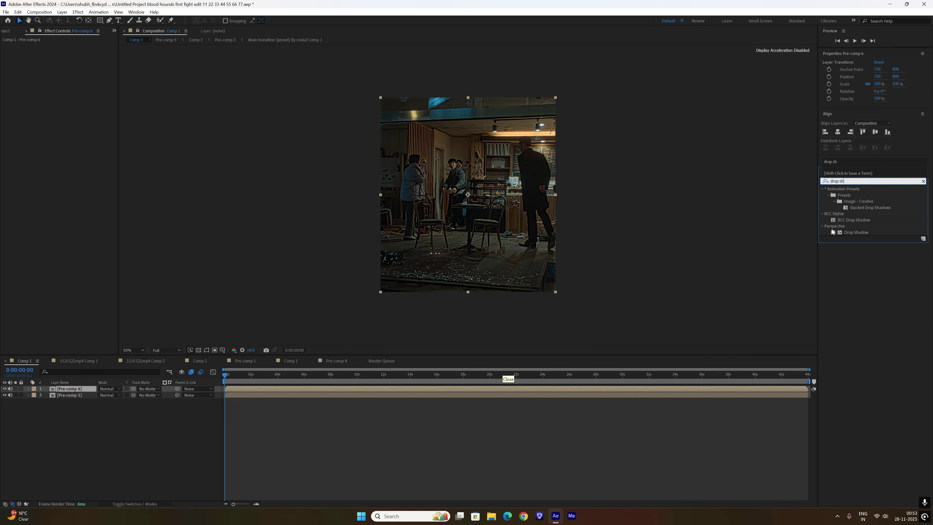
pyautogui.moveTo(833, 232); pyautogui.dragTo(621, 390)
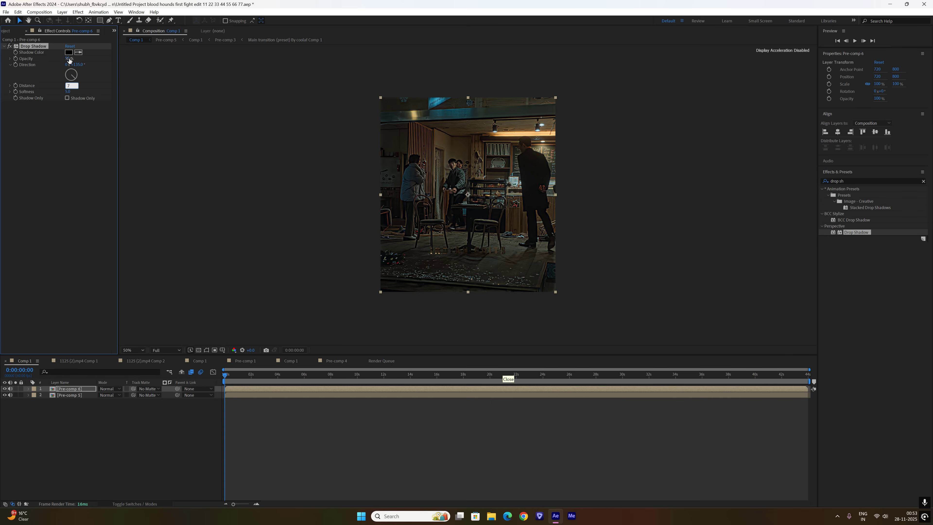
pyautogui.write('100')
pyautogui.press('Return')
# - Apply the Stylize Glow effect to Pre-comp 6 and check the watermark at about 27 to 28 seconds
pyautogui.moveTo(853, 181); pyautogui.dragTo(604, 208)
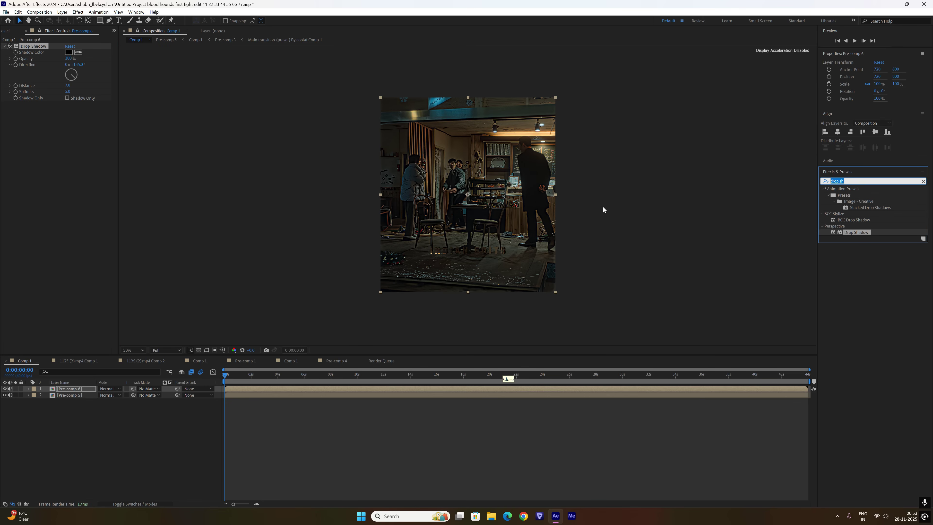
pyautogui.write('glo')
pyautogui.scroll(-15, 862, 304)
pyautogui.moveTo(814, 465); pyautogui.dragTo(733, 389)
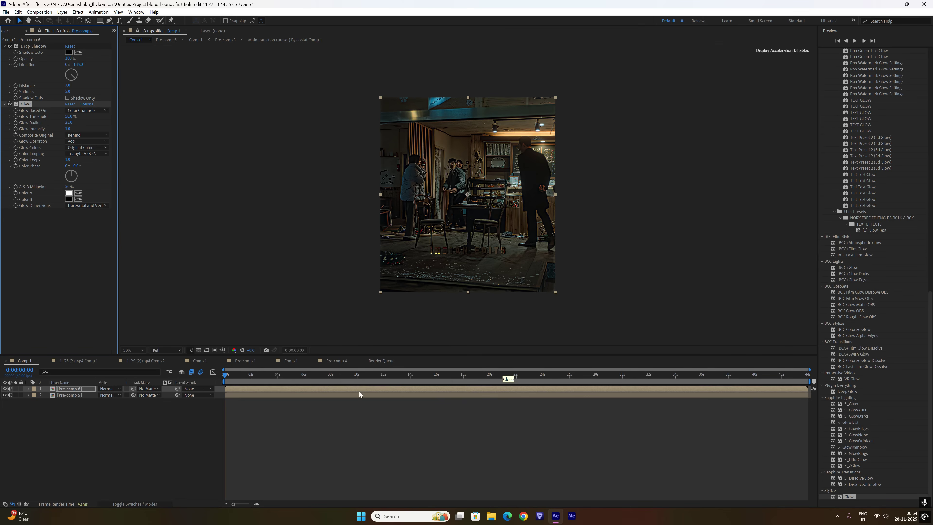
pyautogui.moveTo(375, 376); pyautogui.dragTo(605, 398)
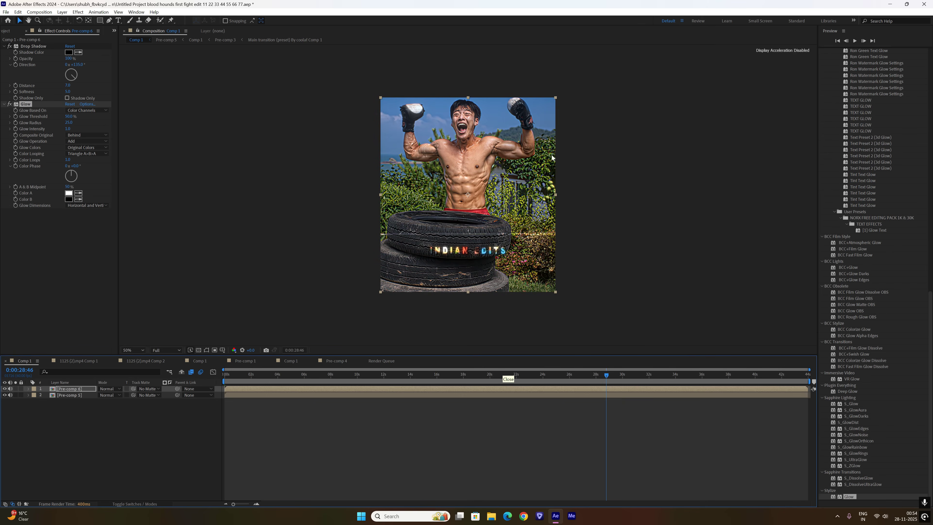
pyautogui.press('/')
pyautogui.press(',')
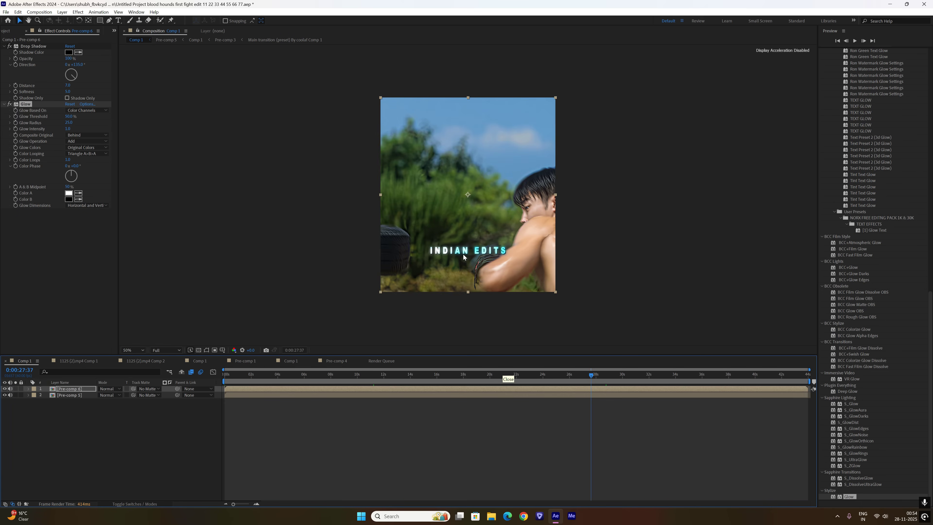
# - Save the project as a new copy with 88 appended to its file name
pyautogui.hotkey('ctrl', 'shift', 's')
pyautogui.press('End')
pyautogui.write('88')
pyautogui.press('Return')
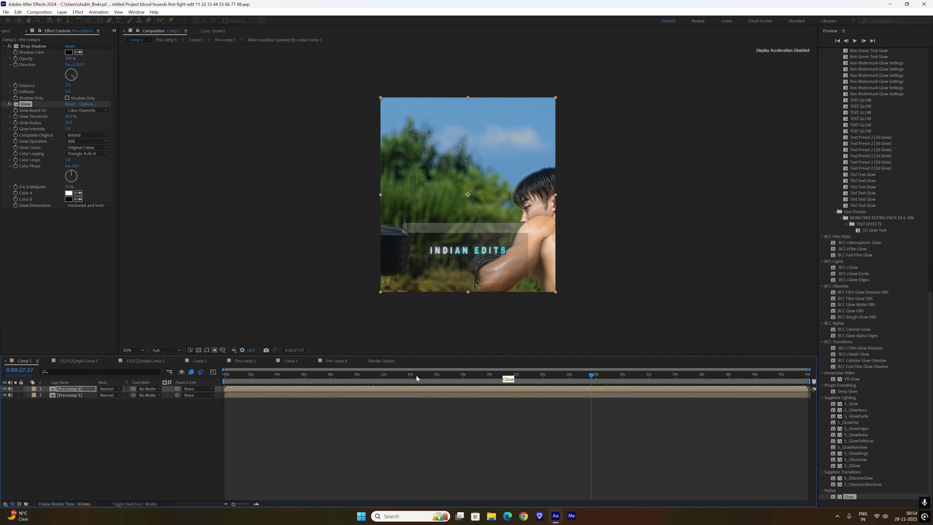
# - In Pre-comp 5, split the two audio layers at 0:00:44:00 and delete the parts after that point
pyautogui.press('Home')
pyautogui.doubleClick(168, 395)
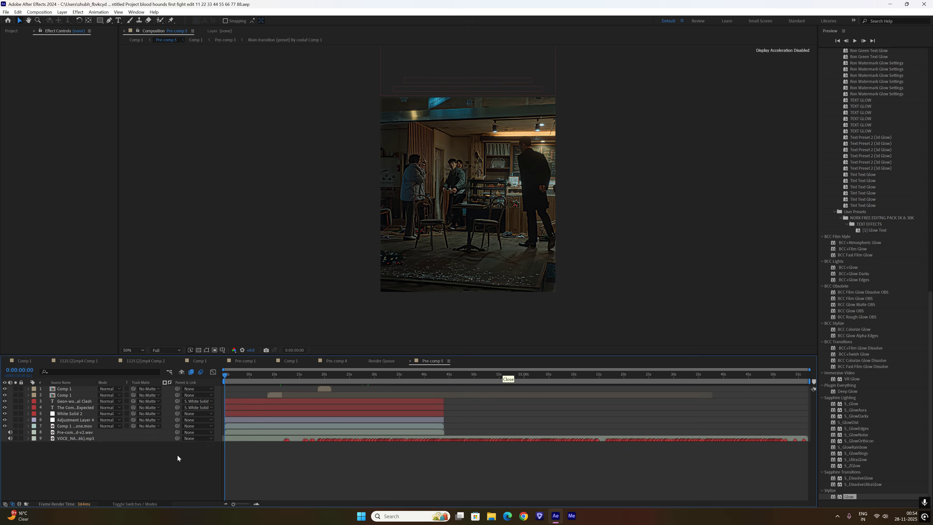
pyautogui.moveTo(167, 456); pyautogui.dragTo(252, 432)
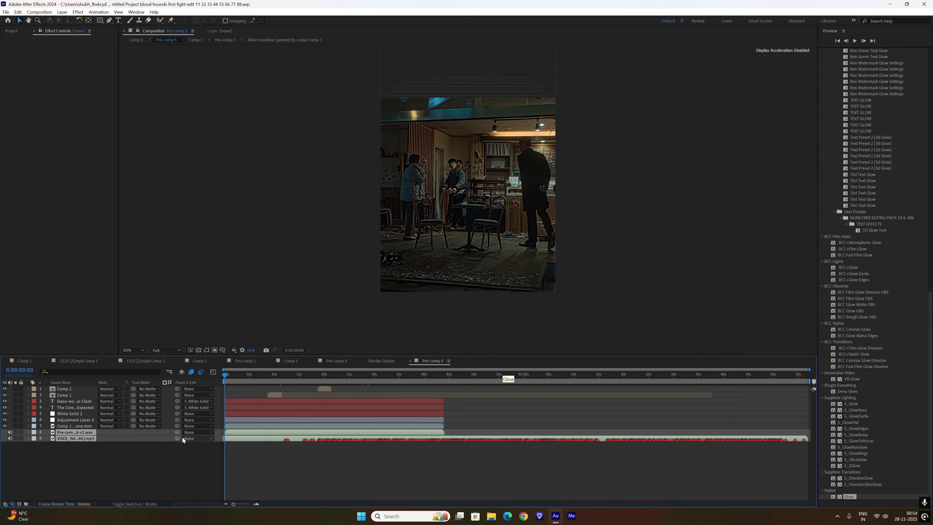
pyautogui.click(445, 375)
pyautogui.press('=')
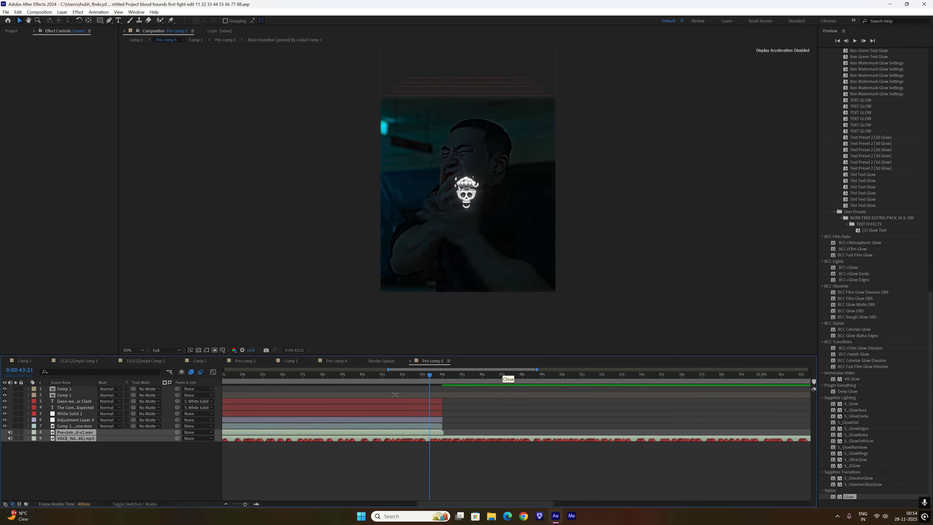
pyautogui.moveTo(402, 377); pyautogui.dragTo(463, 387)
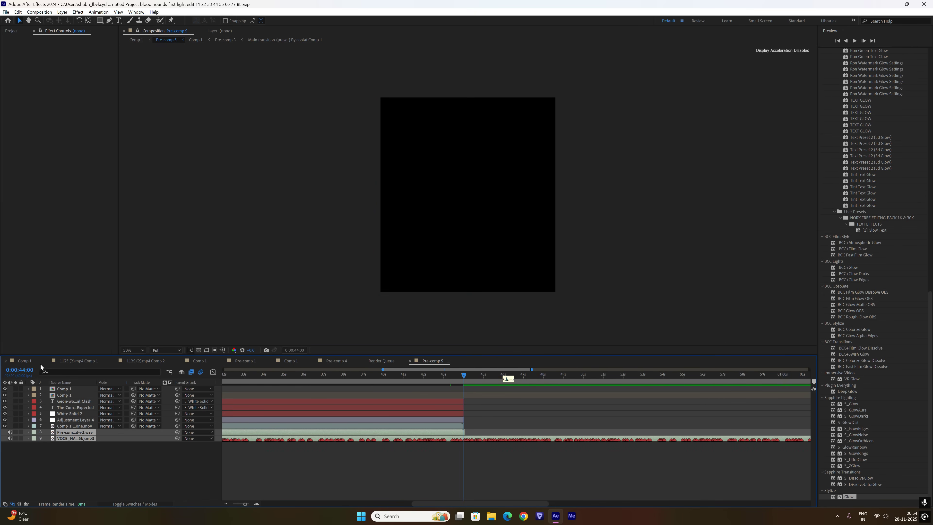
pyautogui.rightClick(431, 360)
pyautogui.click(257, 504)
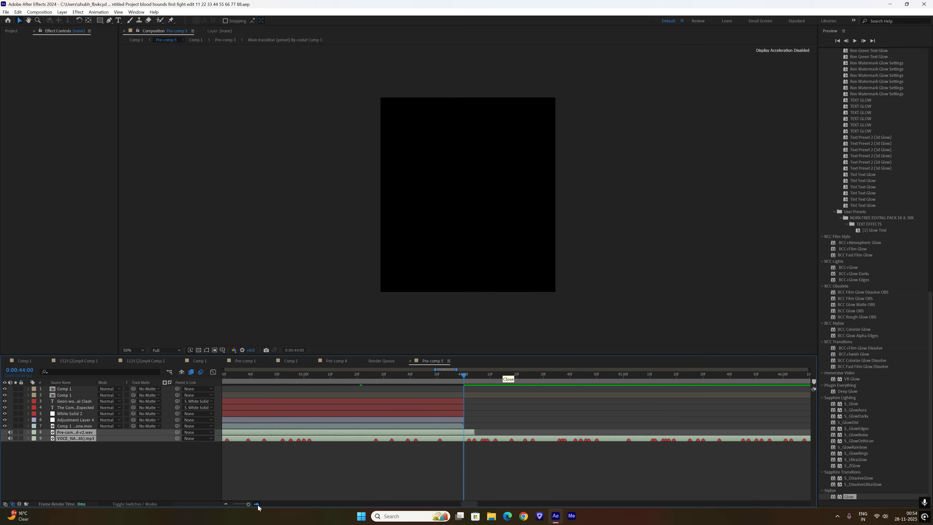
pyautogui.click(257, 504)
pyautogui.hotkey('ctrl', 'shift', 'd')
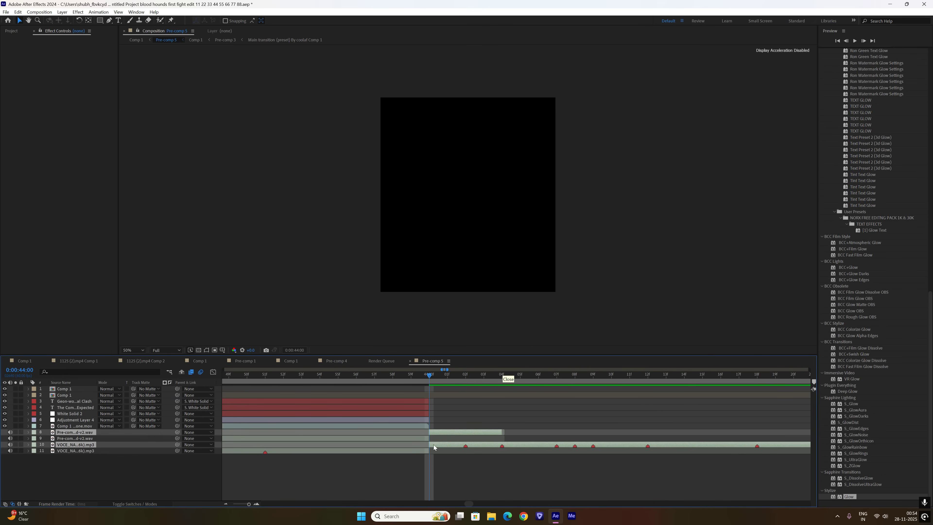
pyautogui.press('Delete')
# - Set the duration of Pre-comp 5 to 44 seconds in its composition settings
pyautogui.moveTo(431, 375); pyautogui.dragTo(397, 389)
pyautogui.rightClick(498, 357)
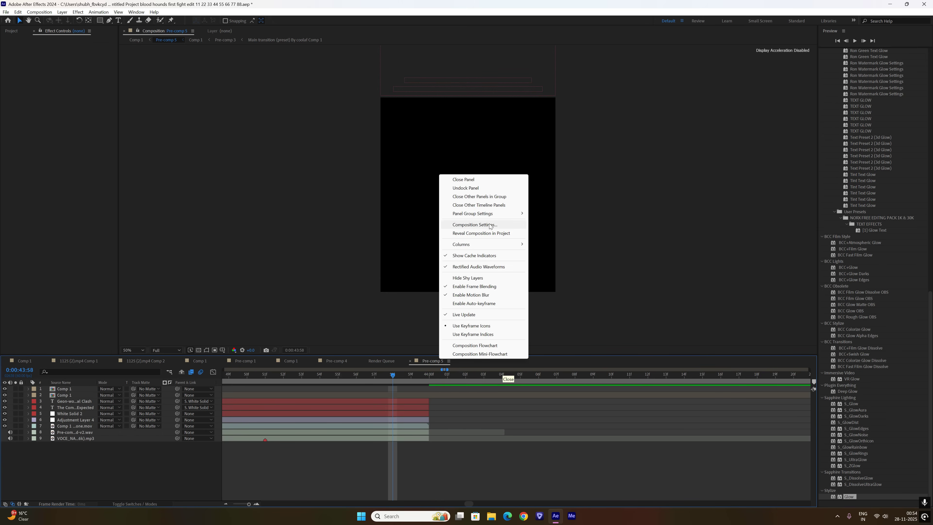
pyautogui.click(478, 224)
pyautogui.click(427, 284)
pyautogui.write('00')
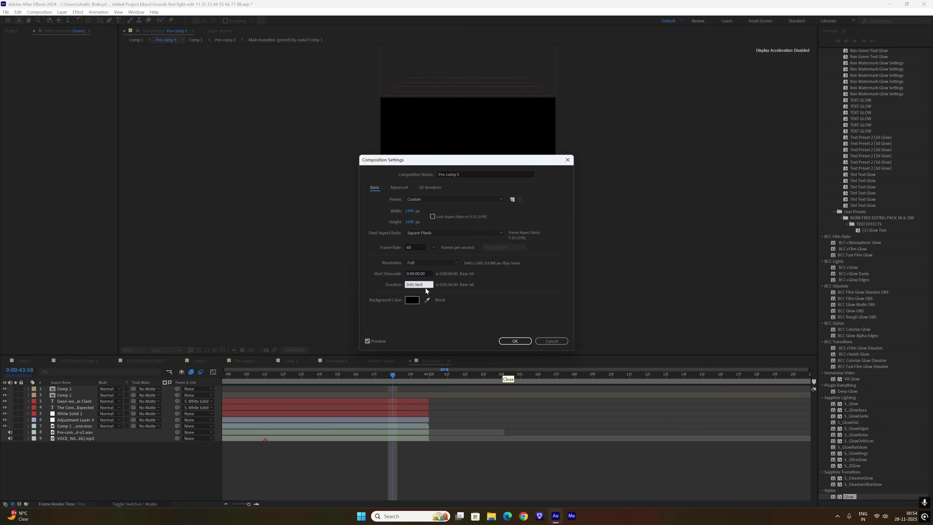
pyautogui.click(414, 285)
pyautogui.press('BackSpace')
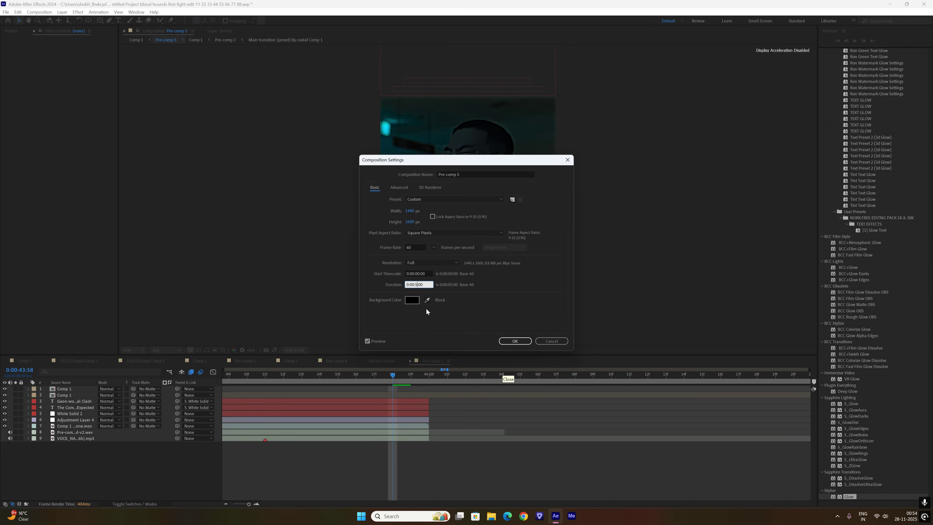
pyautogui.write('44')
pyautogui.press('Return')
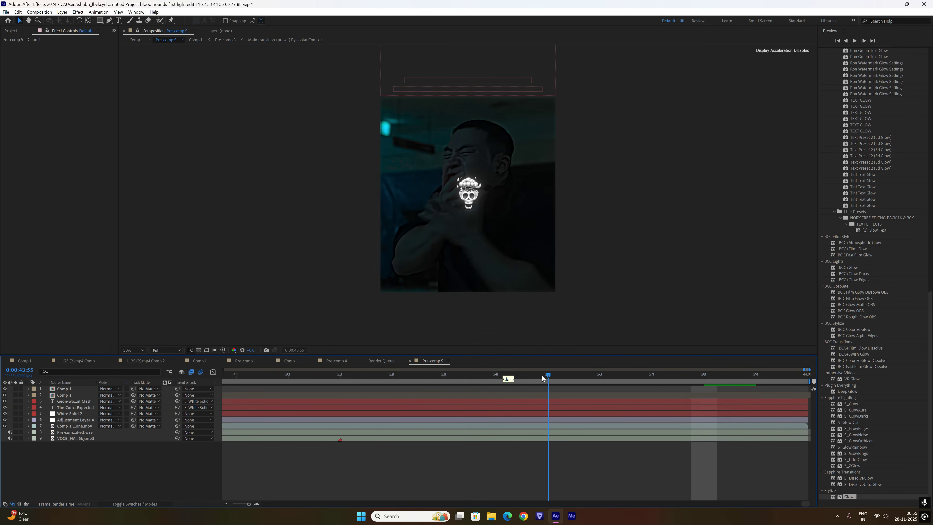
# - Move the WAV and MP3 audio layers from Pre-comp 5 into Comp 1, below its video layers
pyautogui.moveTo(250, 504); pyautogui.dragTo(230, 504)
pyautogui.moveTo(243, 375); pyautogui.dragTo(222, 375)
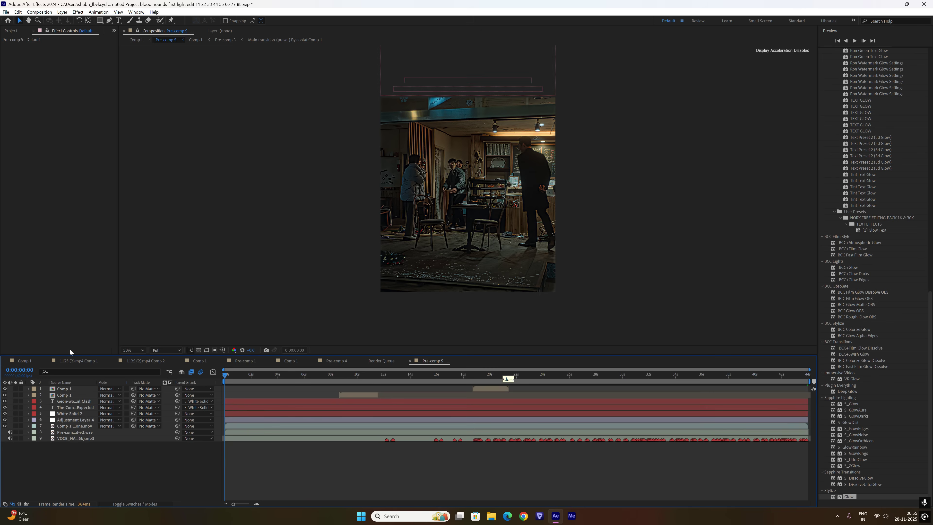
pyautogui.click(24, 361)
pyautogui.doubleClick(315, 396)
pyautogui.moveTo(190, 455); pyautogui.dragTo(243, 432)
pyautogui.press('Delete')
pyautogui.click(30, 361)
pyautogui.hotkey('ctrl', 'v')
pyautogui.moveTo(241, 400); pyautogui.dragTo(241, 410)
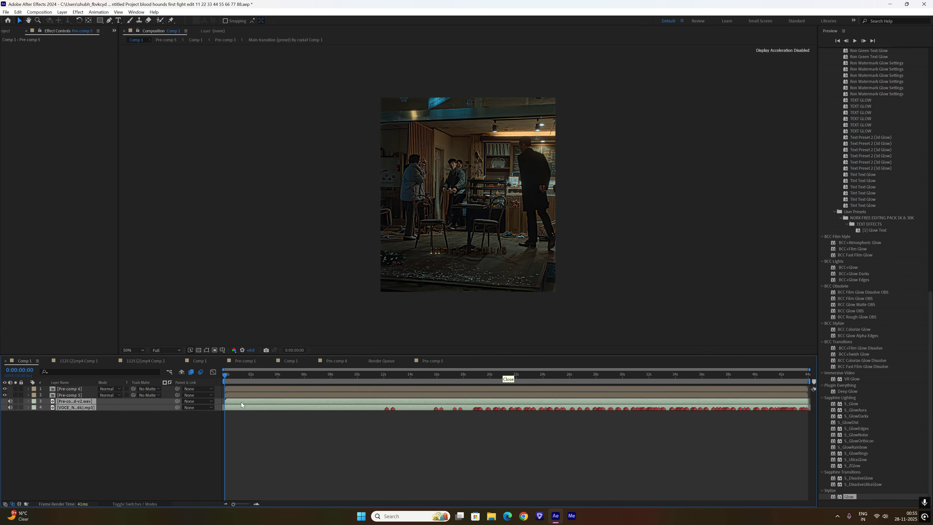
# - Move Adjustment Layer 4 out of Pre-comp 5 into Comp 1
pyautogui.doubleClick(241, 395)
pyautogui.click(236, 420)
pyautogui.press('Delete')
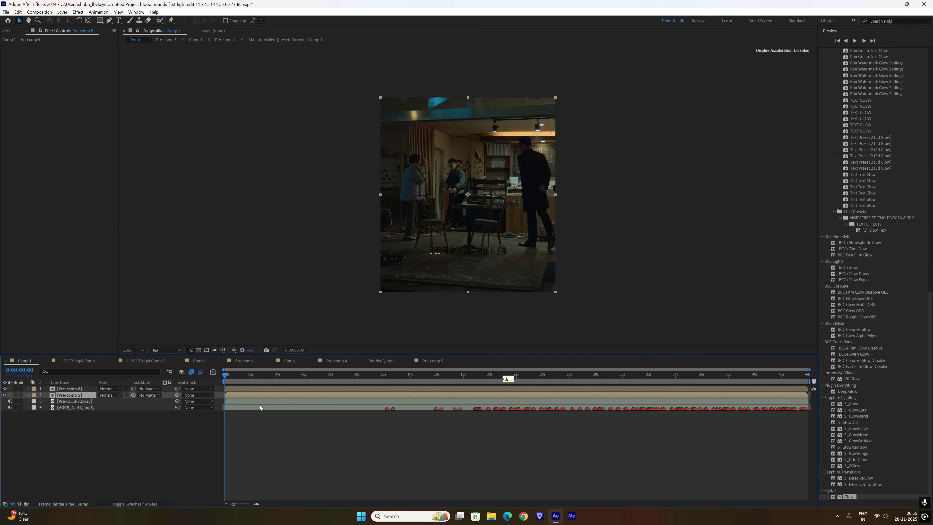
# - Pre-compose the two title lines with White Solid 2 and move the resulting layer from Pre-comp 5 to the top of Comp 1
pyautogui.click(236, 402)
pyautogui.keyDown('shift'); pyautogui.click(239, 414); pyautogui.keyUp('shift')
pyautogui.hotkey('ctrl', 'shift', 'c')
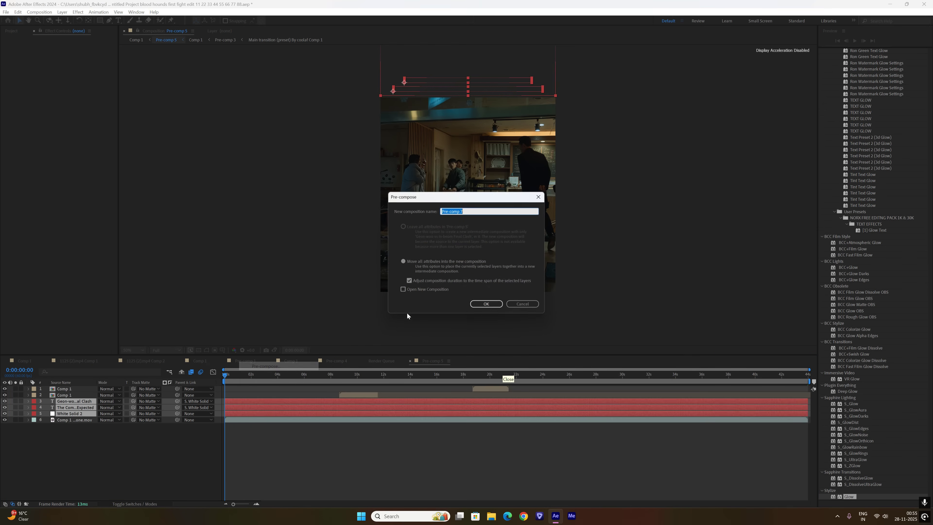
pyautogui.click(485, 304)
pyautogui.hotkey('ctrl', 'x')
pyautogui.click(26, 362)
pyautogui.hotkey('ctrl', 'v')
pyautogui.moveTo(89, 402); pyautogui.dragTo(84, 387)
# - Pre-compose the two short Comp 1 layers inside Pre-comp 5 and move the result to the top of the main Comp 1
pyautogui.click(250, 407)
pyautogui.doubleClick(251, 407)
pyautogui.click(221, 389)
pyautogui.keyDown('shift'); pyautogui.click(221, 395); pyautogui.keyUp('shift')
pyautogui.rightClick(353, 395)
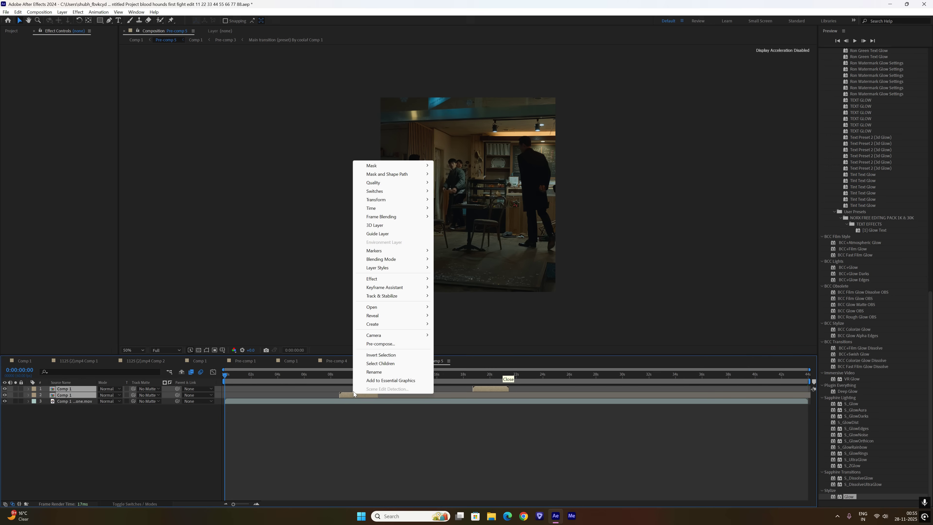
pyautogui.click(377, 344)
pyautogui.click(485, 304)
pyautogui.click(25, 361)
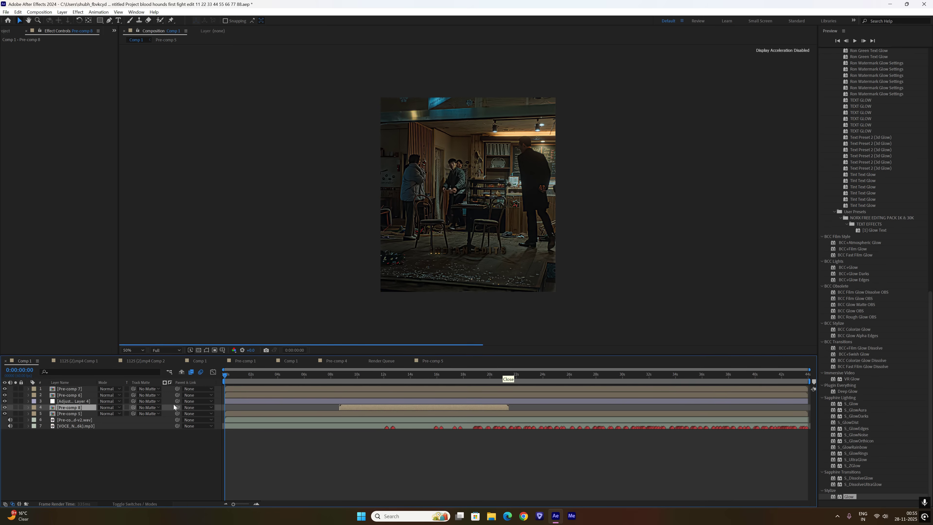
pyautogui.moveTo(224, 399); pyautogui.dragTo(287, 401)
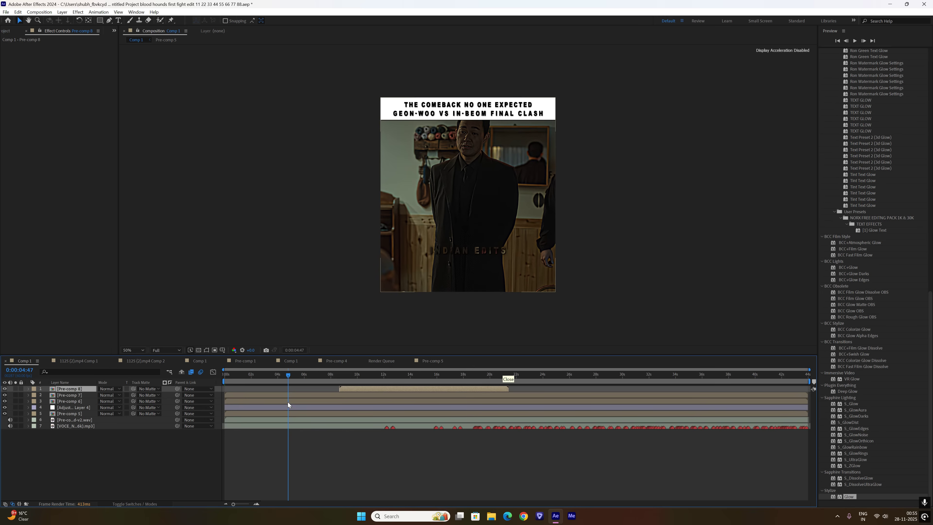
# - Open the title, watermark and main video pre-comps in turn to check their contents, returning to Comp 1
pyautogui.doubleClick(292, 395)
pyautogui.click(24, 361)
pyautogui.doubleClick(296, 401)
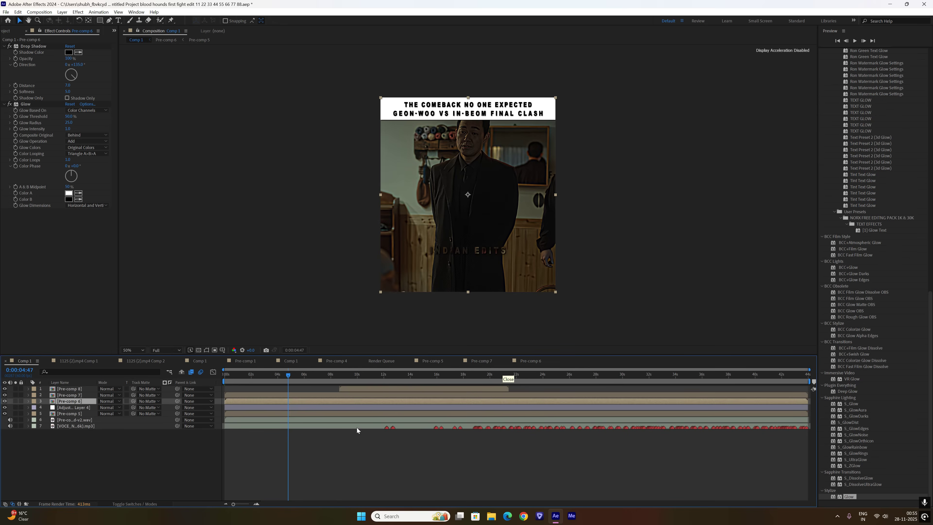
pyautogui.doubleClick(356, 428)
pyautogui.click(21, 359)
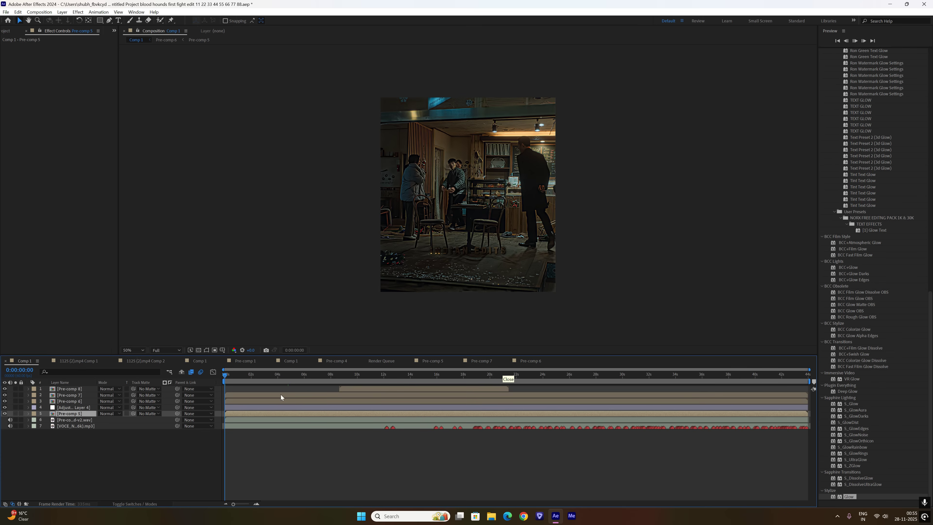
pyautogui.moveTo(513, 381); pyautogui.dragTo(116, 417)
# - Save the project as a new copy with 99 appended to its file name
pyautogui.hotkey('ctrl', 'shift', 's')
pyautogui.click(209, 256)
pyautogui.write('99')
pyautogui.press('Return')
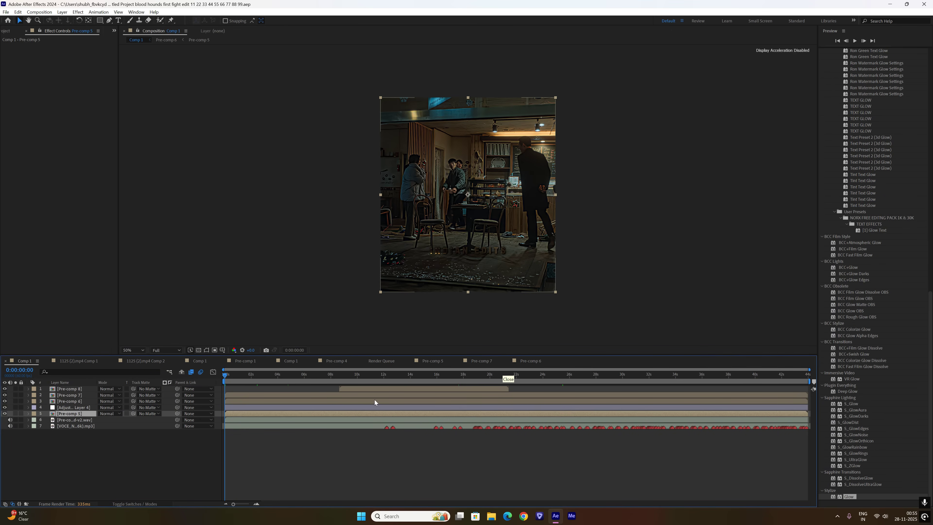
# - Queue Comp 1 for rendering with the AVI output format and choose the Videos folder as its destination
pyautogui.hotkey('ctrl', 'm')
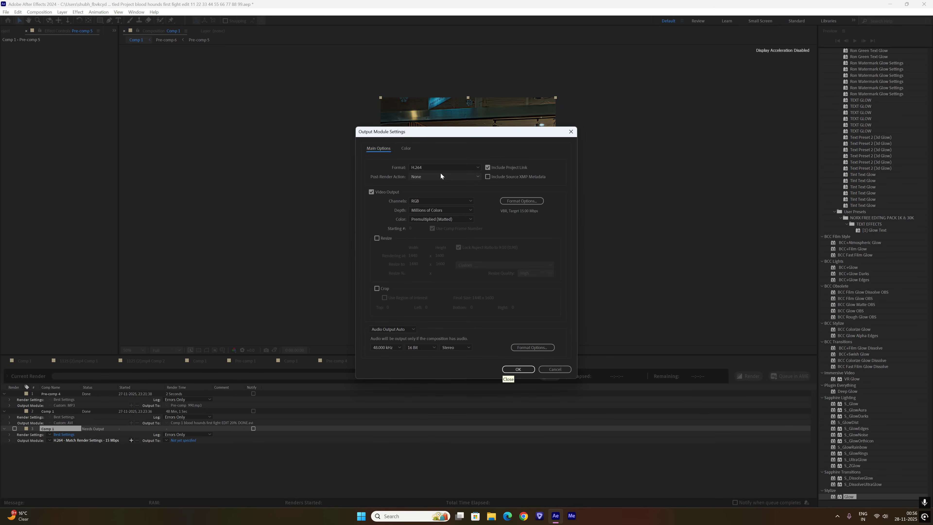
pyautogui.click(441, 167)
pyautogui.click(437, 180)
pyautogui.click(518, 369)
pyautogui.click(181, 441)
pyautogui.scroll(12, 48, 165)
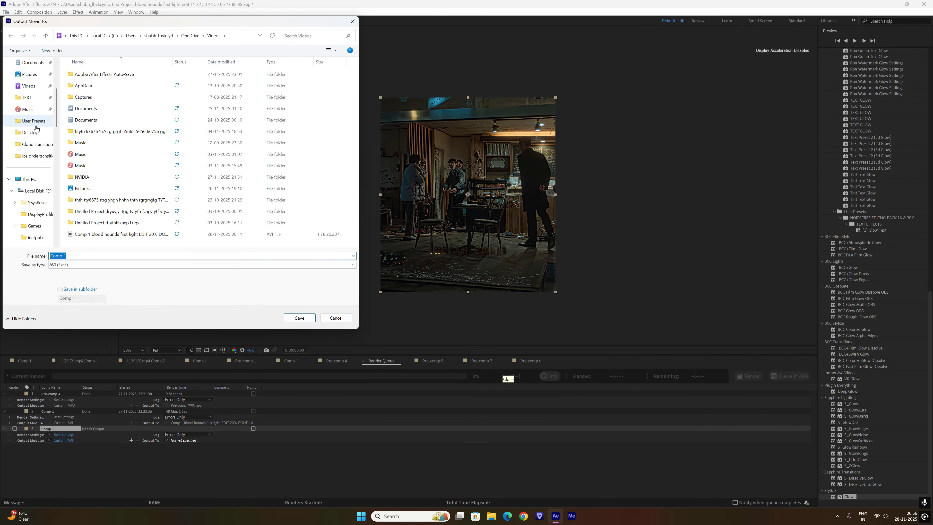
pyautogui.click(35, 135)
pyautogui.click(83, 257)
pyautogui.rightClick(83, 257)
pyautogui.click(102, 291)
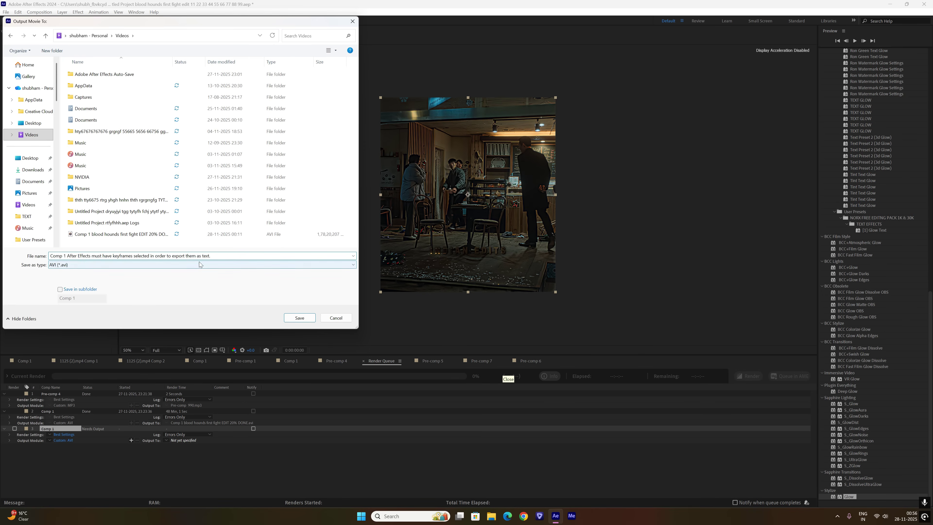
pyautogui.moveTo(213, 255); pyautogui.dragTo(79, 255)
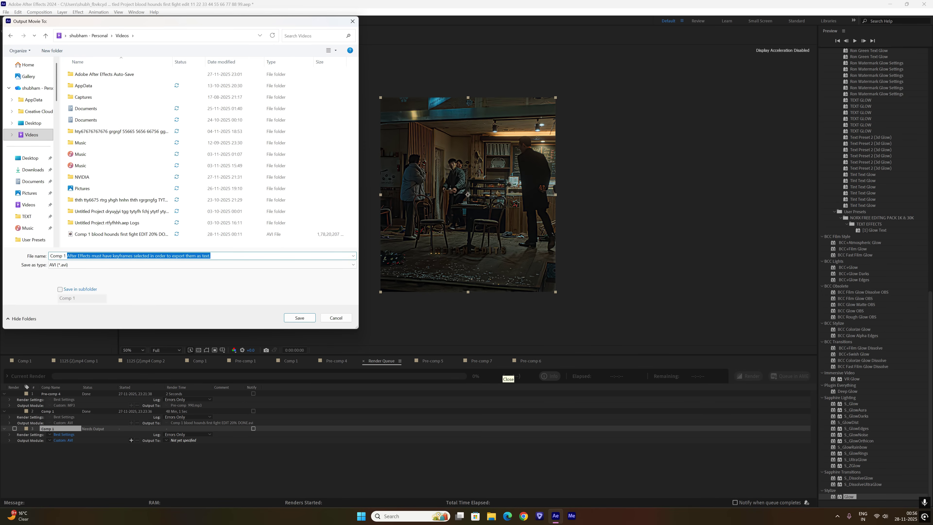
pyautogui.press('BackSpace')
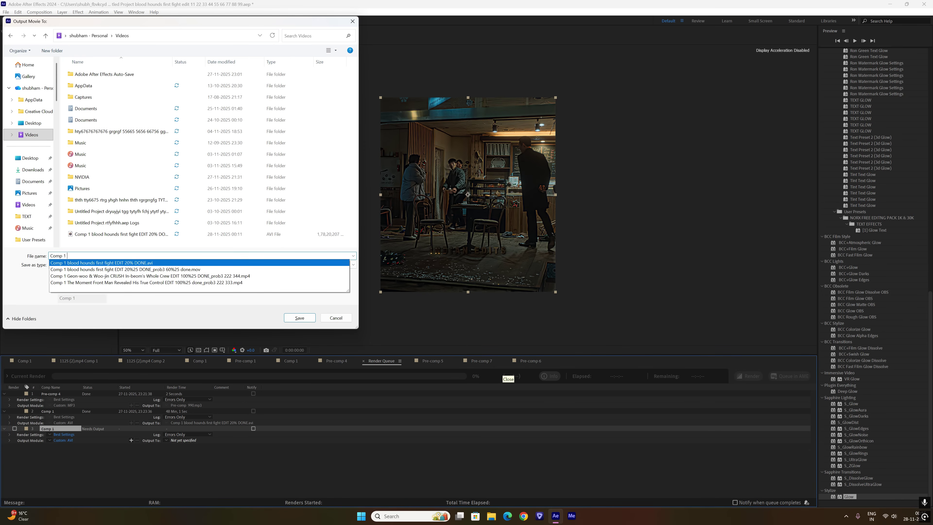
# - Name the output "Comp 1 The Comeback No One Expected Geon-woo vs In-beom Final Clash EDIT 100% DONE" and start rendering
pyautogui.rightClick(114, 256)
pyautogui.click(131, 290)
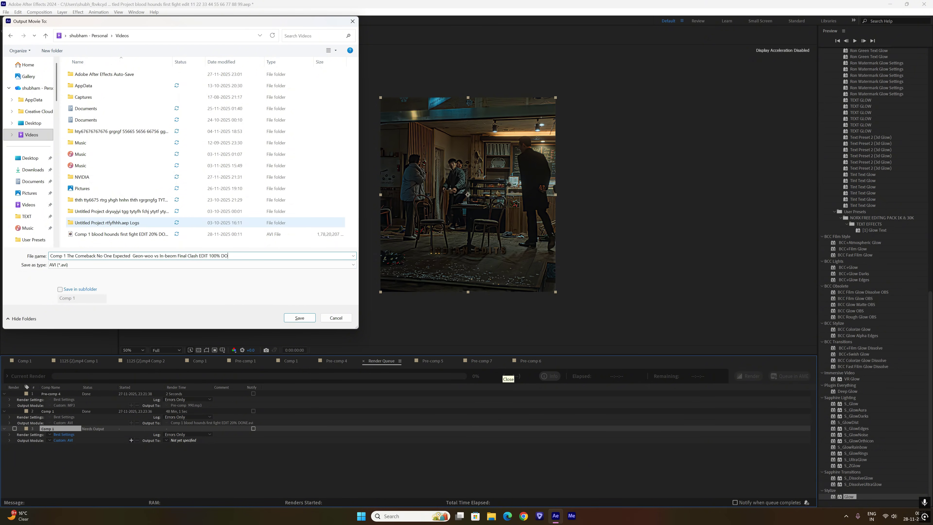
pyautogui.press('Return')
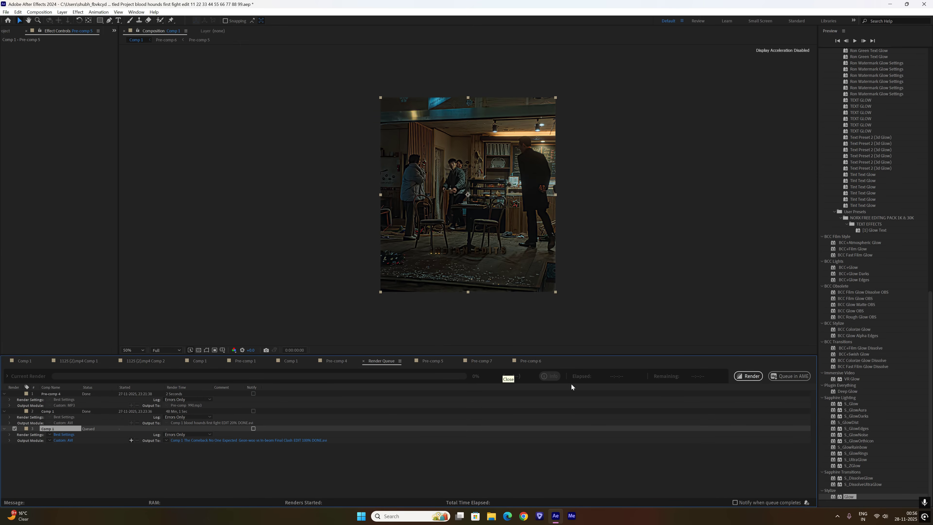
pyautogui.click(748, 376)
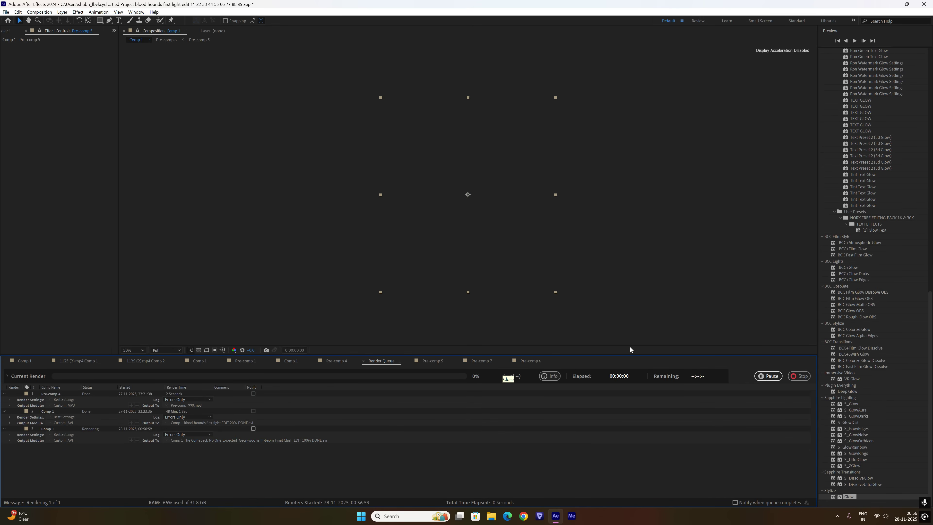